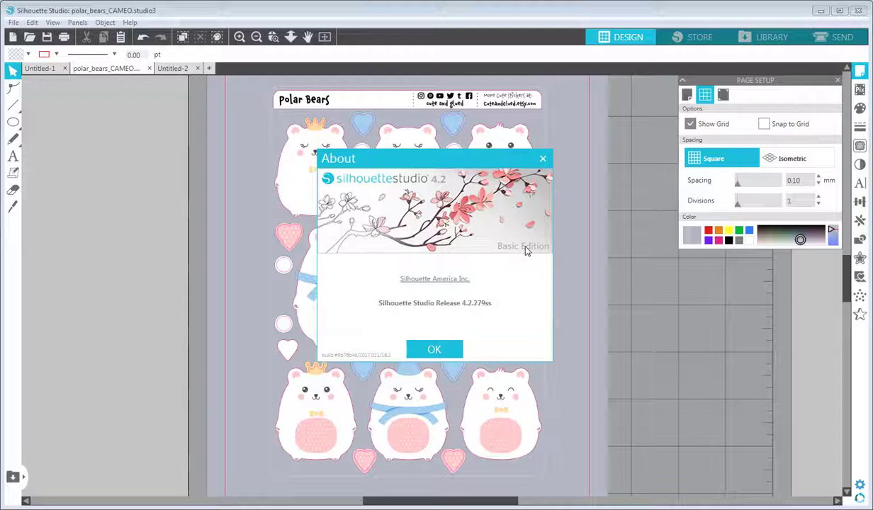
# Dismiss the About window and examine the finished cut lines around the stickers on the polar_bears_CAMEO sheet
pyautogui.click(434, 347)
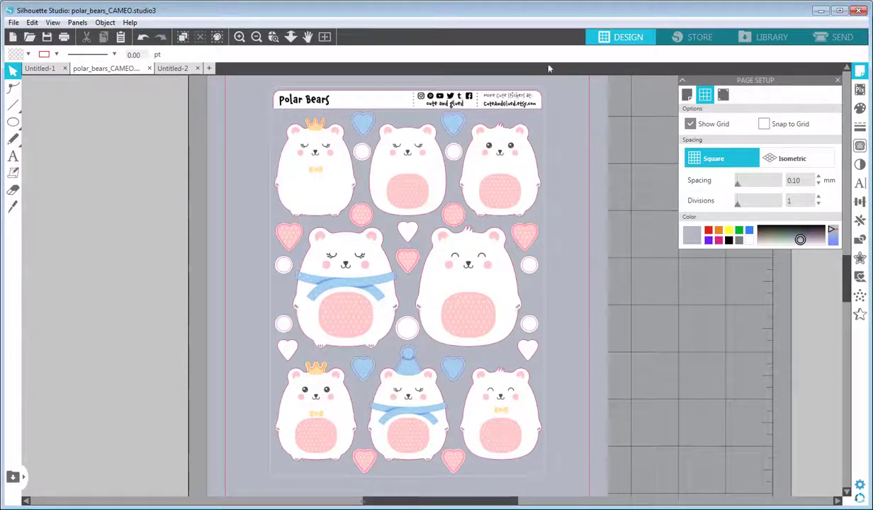
pyautogui.click(240, 37)
pyautogui.click(307, 37)
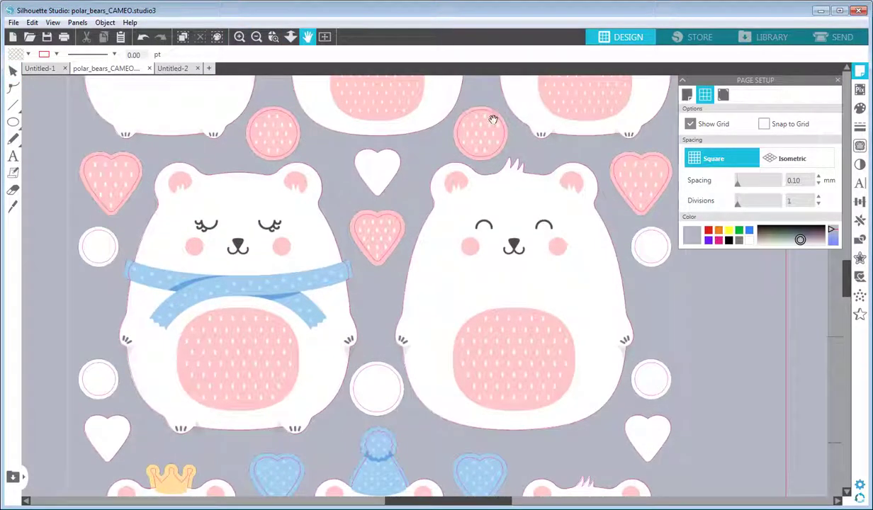
pyautogui.moveTo(489, 82); pyautogui.dragTo(487, 196)
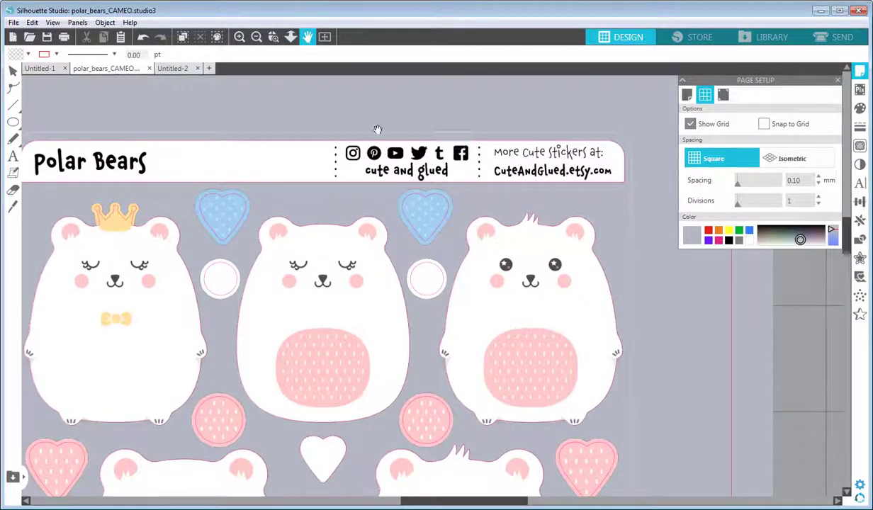
pyautogui.click(256, 38)
pyautogui.click(256, 38)
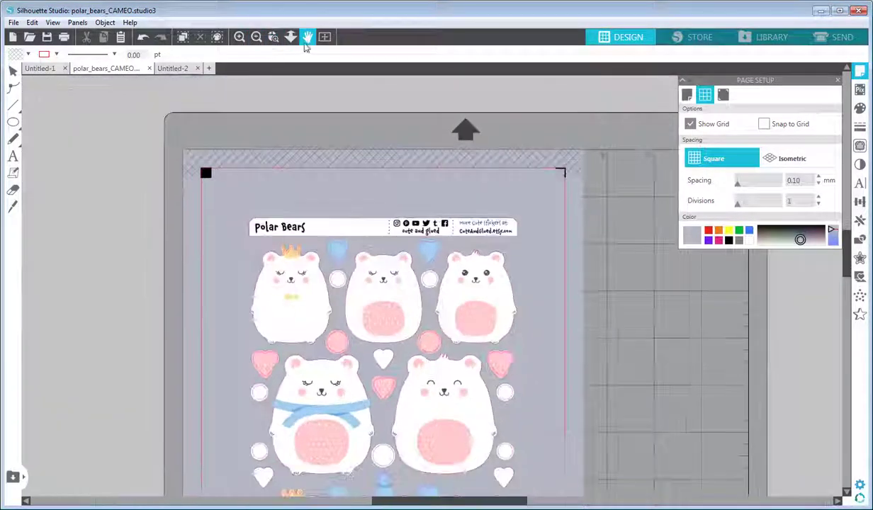
pyautogui.moveTo(482, 345); pyautogui.dragTo(492, 239)
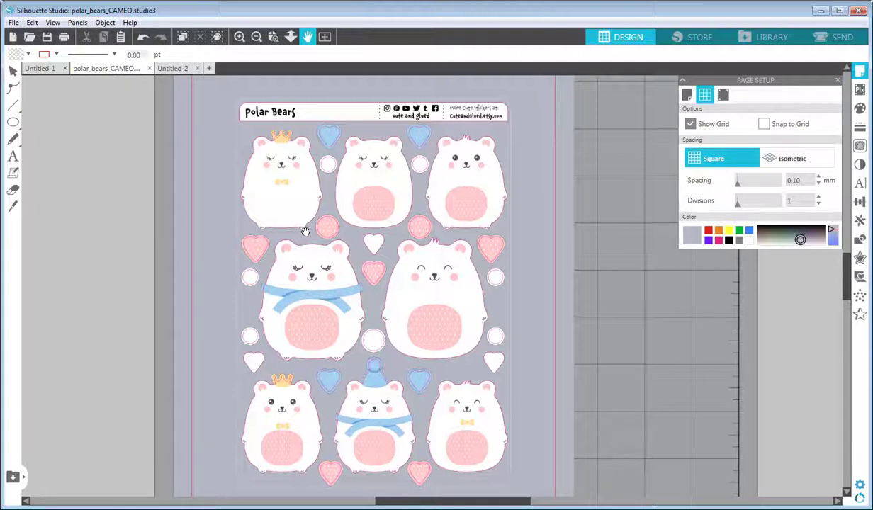
pyautogui.click(13, 71)
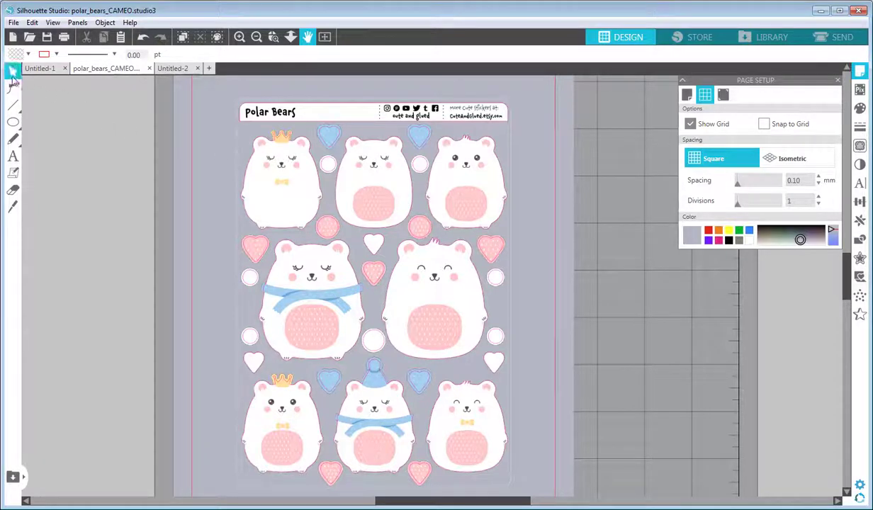
# In the Untitled-2 document, draw an ellipse about 42 by 52 mm over the body of the crowned bear in the bottom row
pyautogui.click(172, 68)
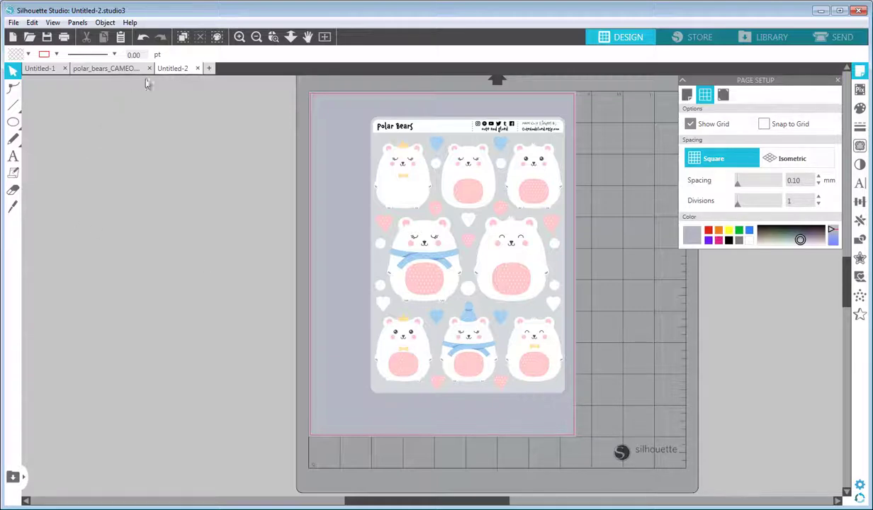
pyautogui.click(239, 37)
pyautogui.click(307, 37)
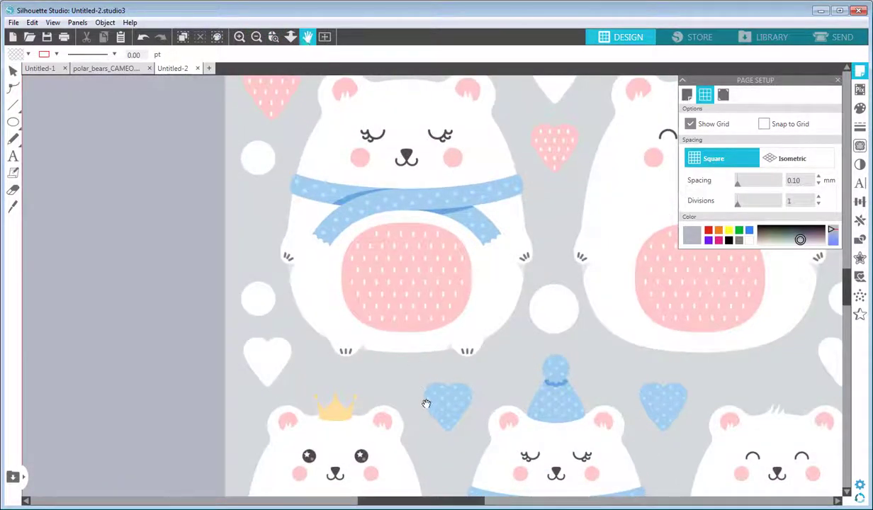
pyautogui.moveTo(397, 408); pyautogui.dragTo(425, 190)
pyautogui.moveTo(373, 244); pyautogui.dragTo(394, 225)
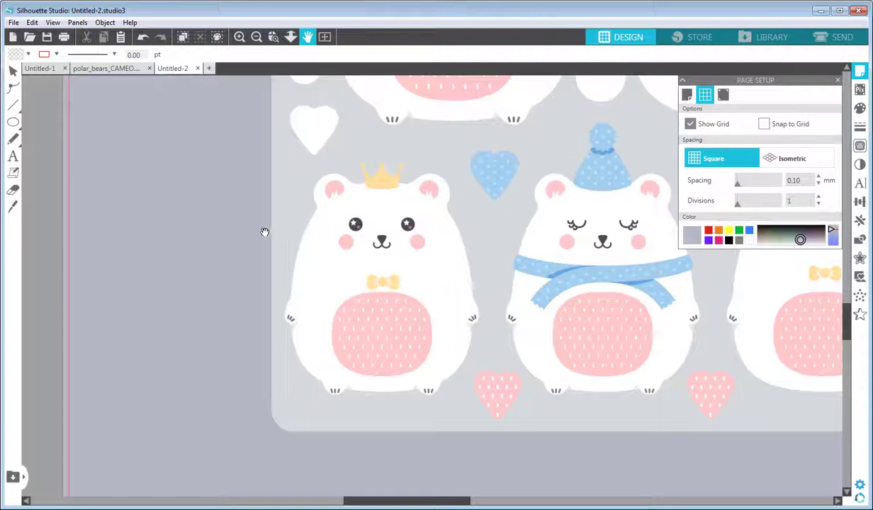
pyautogui.moveTo(13, 121)
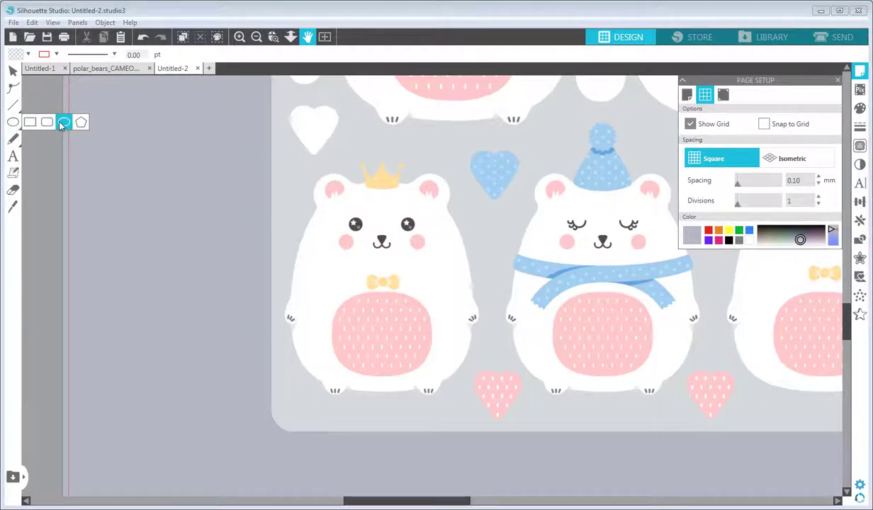
pyautogui.click(63, 123)
pyautogui.moveTo(297, 177); pyautogui.dragTo(475, 397)
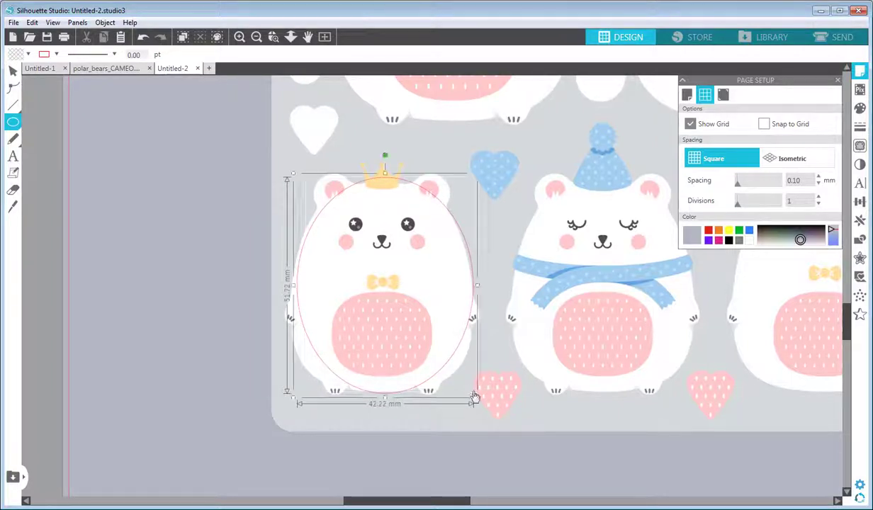
# Shift the ellipse slightly to centre it on the crowned bear's body and shorten it from the top to about 50 mm high
pyautogui.click(13, 72)
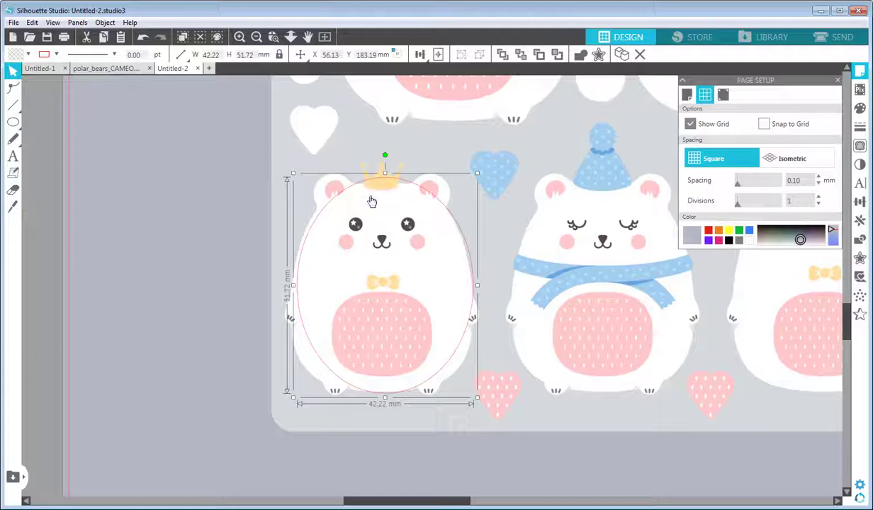
pyautogui.moveTo(370, 197); pyautogui.dragTo(365, 206)
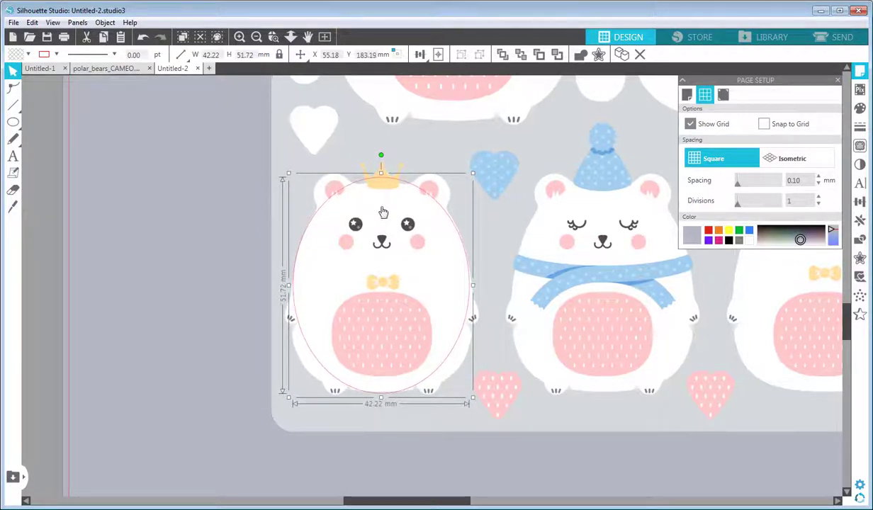
pyautogui.moveTo(381, 173); pyautogui.dragTo(381, 176)
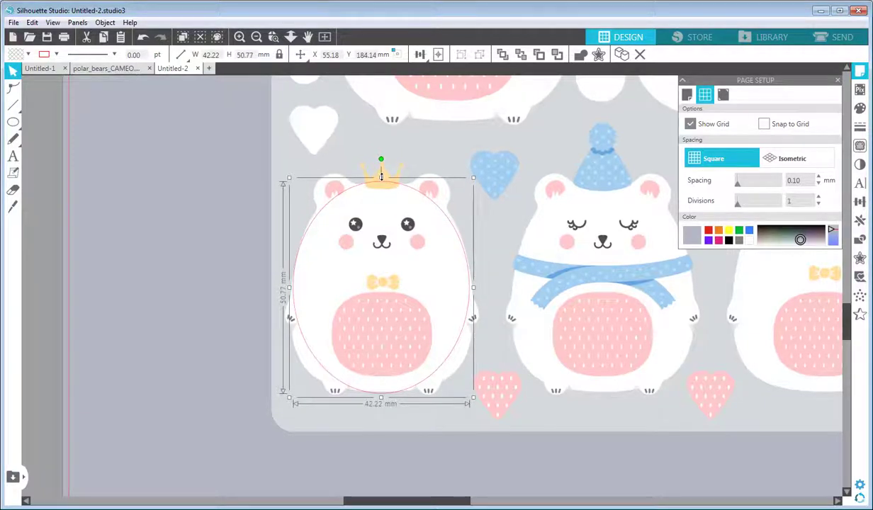
pyautogui.moveTo(432, 270); pyautogui.dragTo(431, 269)
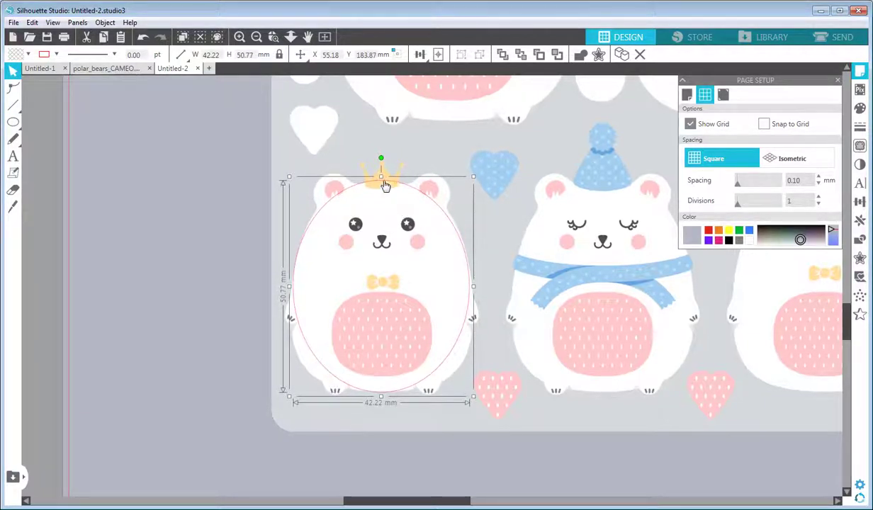
pyautogui.moveTo(381, 176); pyautogui.dragTo(381, 178)
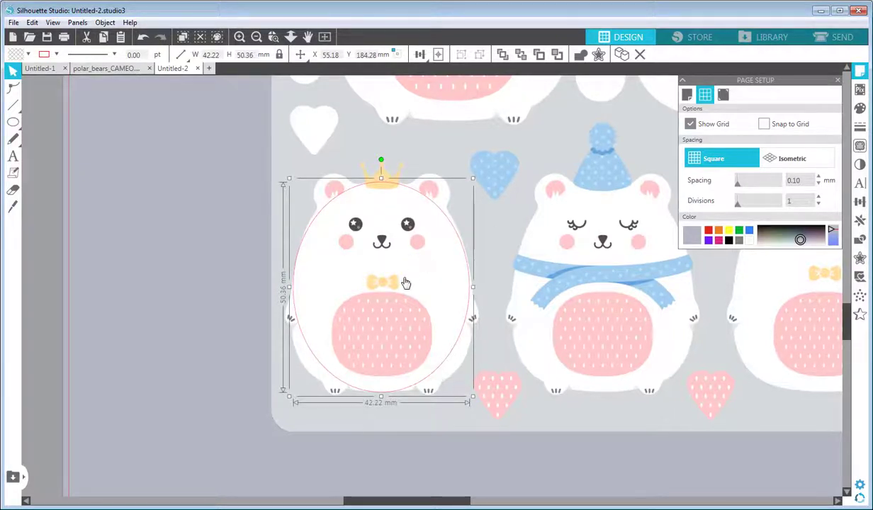
# Edit the ellipse's points, lengthening both curve handles of the bottom point to widen the base, and undo the accidental shift of the bear image
pyautogui.click(13, 88)
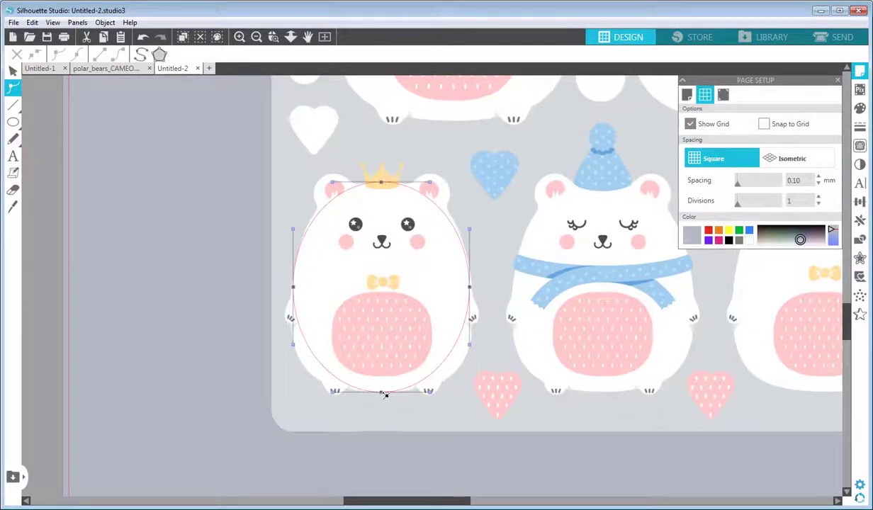
pyautogui.moveTo(430, 394); pyautogui.dragTo(462, 392)
pyautogui.moveTo(333, 393); pyautogui.dragTo(299, 392)
pyautogui.click(292, 235)
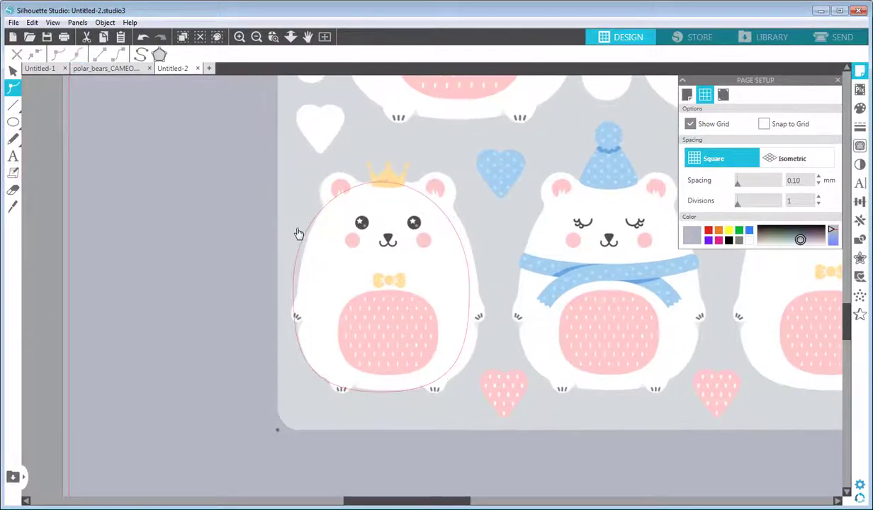
pyautogui.click(32, 22)
pyautogui.click(37, 35)
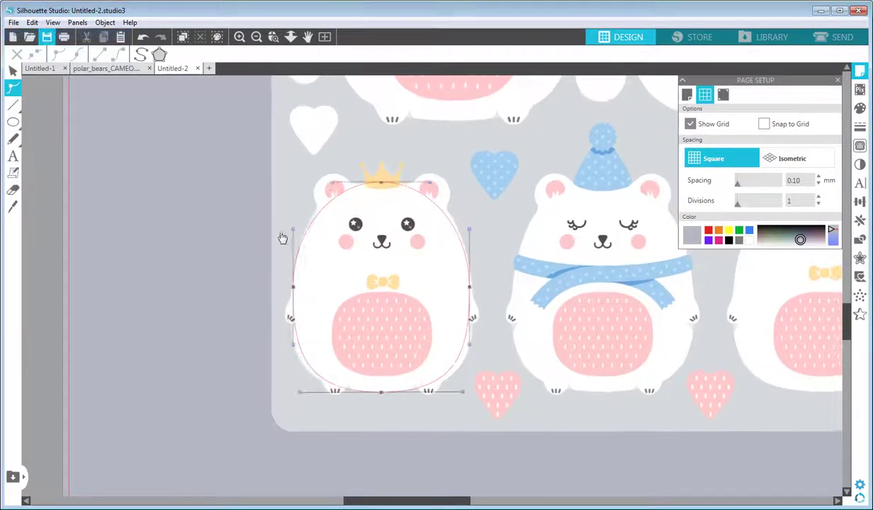
# Tilt the side points' upper handles inward and extend the bottom point's handles further to follow the bear's pear-shaped body
pyautogui.moveTo(295, 232); pyautogui.dragTo(300, 226)
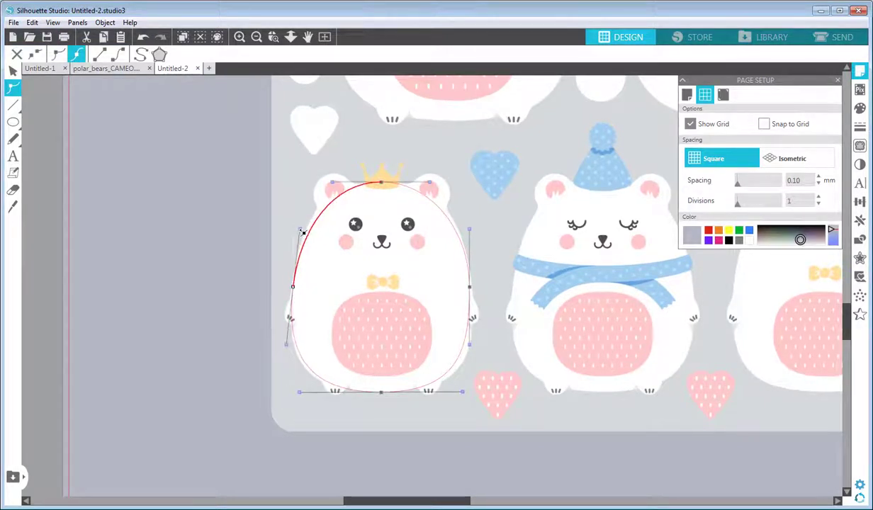
pyautogui.moveTo(471, 231); pyautogui.dragTo(462, 228)
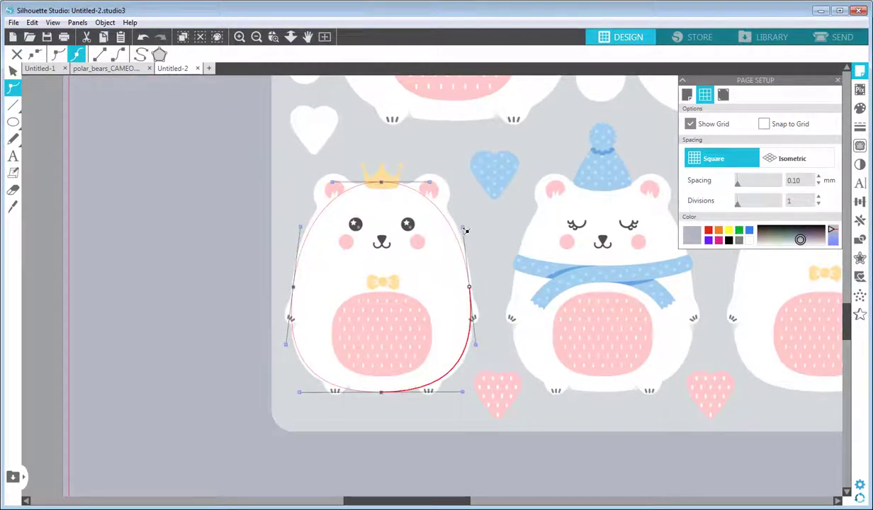
pyautogui.click(464, 392)
pyautogui.moveTo(464, 393); pyautogui.dragTo(474, 395)
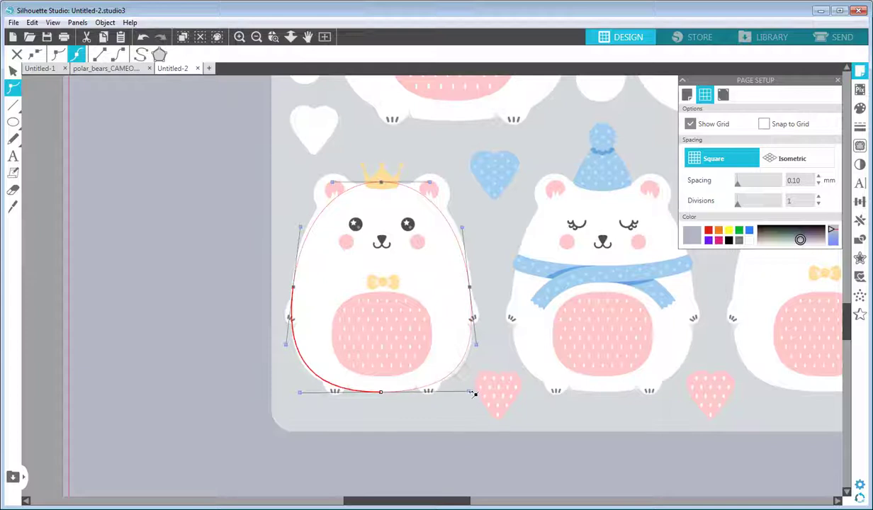
pyautogui.moveTo(300, 394); pyautogui.dragTo(293, 392)
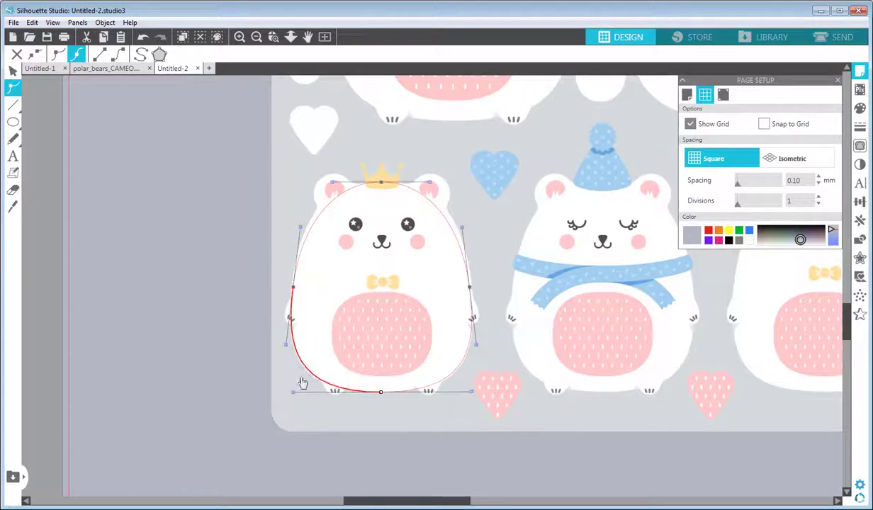
# Broaden the outline's top curve and move both side points outward to the body's edges, making it about 44 mm wide, then finish point editing
pyautogui.click(326, 188)
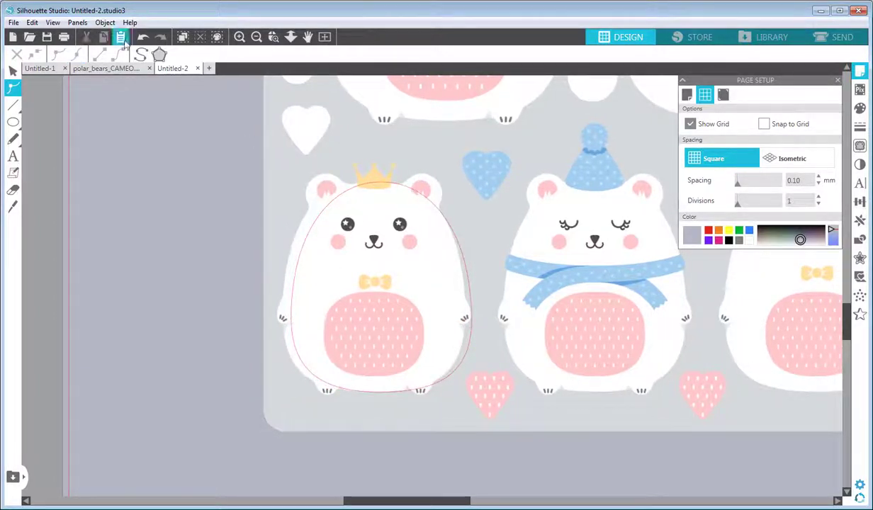
pyautogui.click(336, 189)
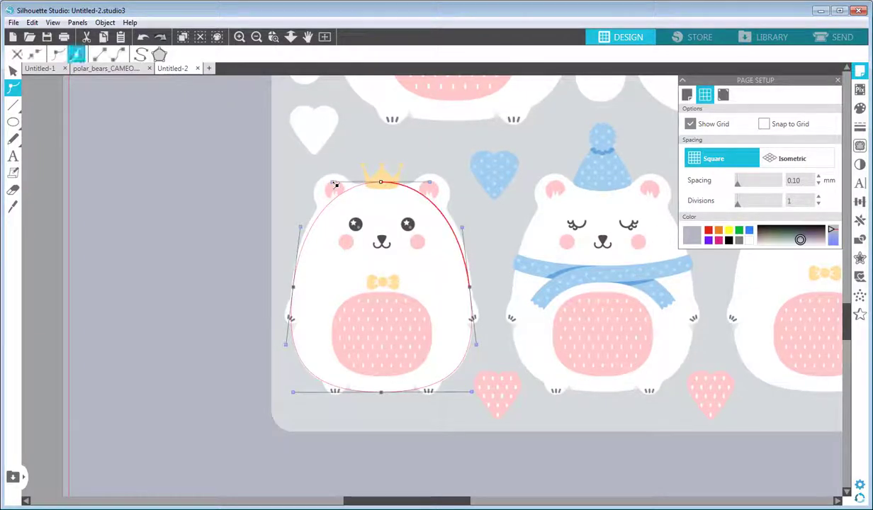
pyautogui.moveTo(334, 184); pyautogui.dragTo(320, 183)
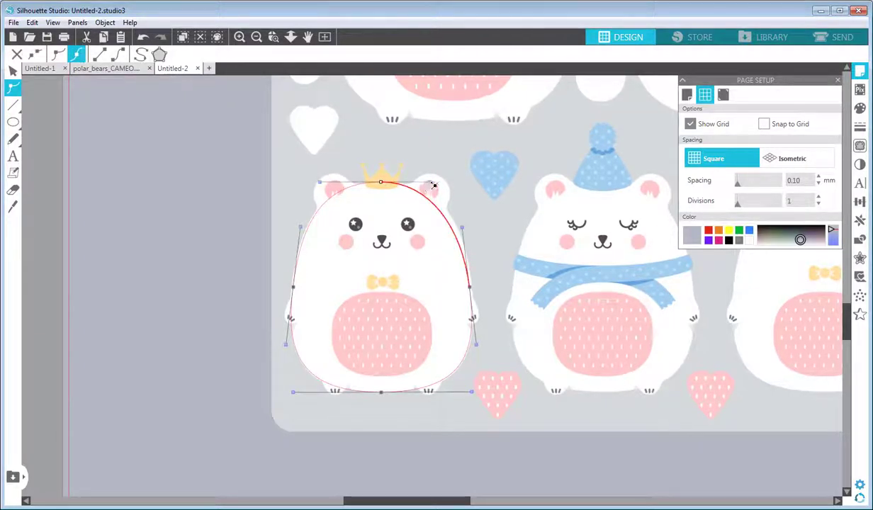
pyautogui.moveTo(434, 184); pyautogui.dragTo(445, 187)
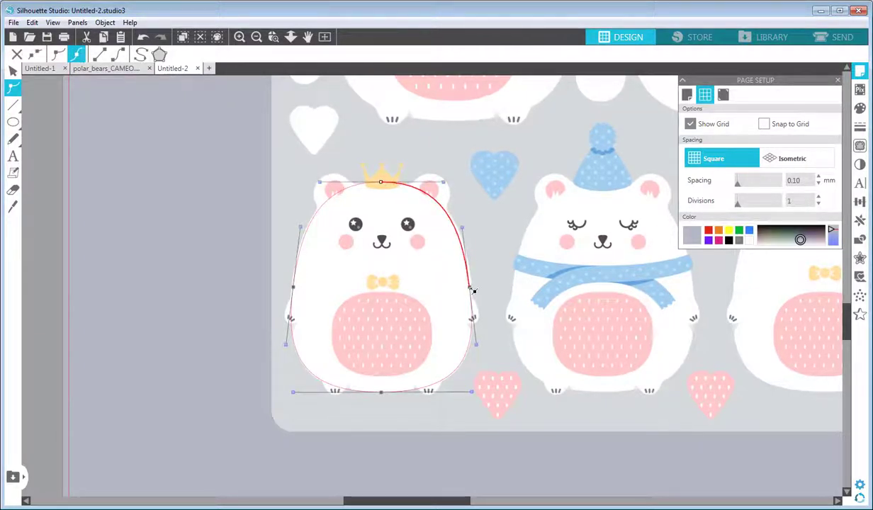
pyautogui.moveTo(471, 289); pyautogui.dragTo(475, 290)
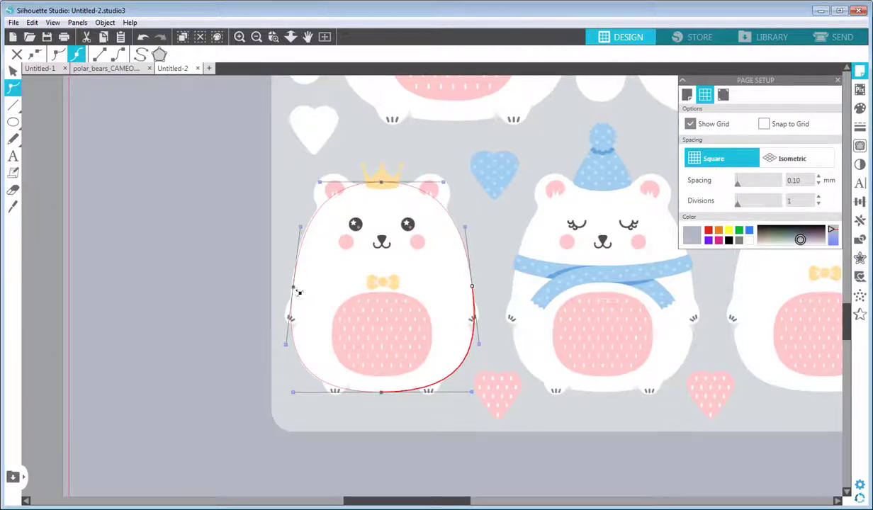
pyautogui.moveTo(296, 288); pyautogui.dragTo(292, 288)
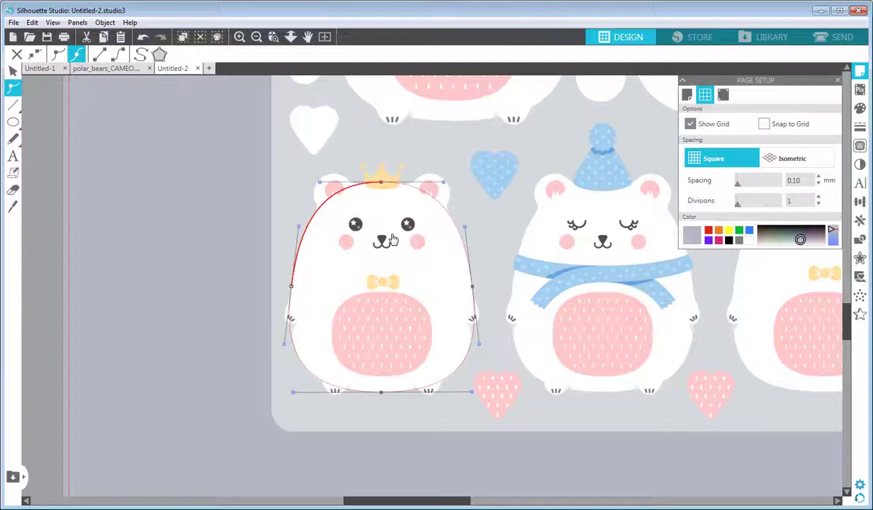
pyautogui.press('Escape')
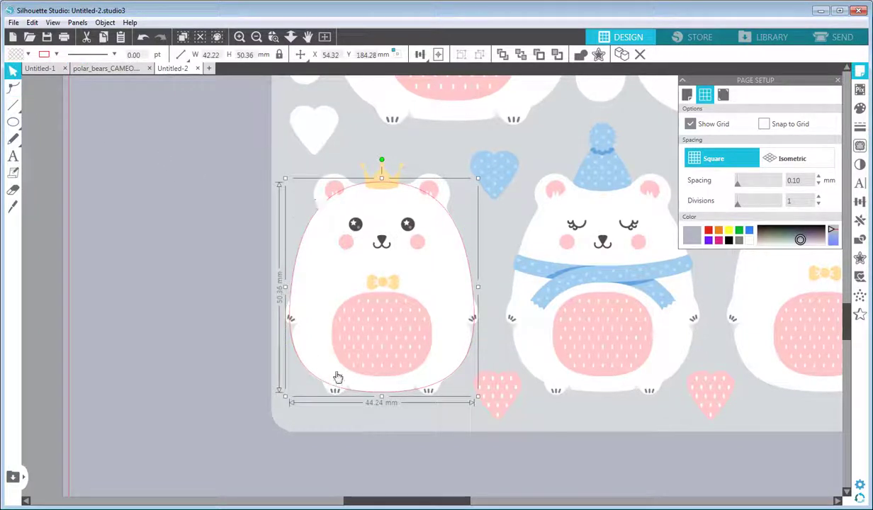
pyautogui.click(202, 200)
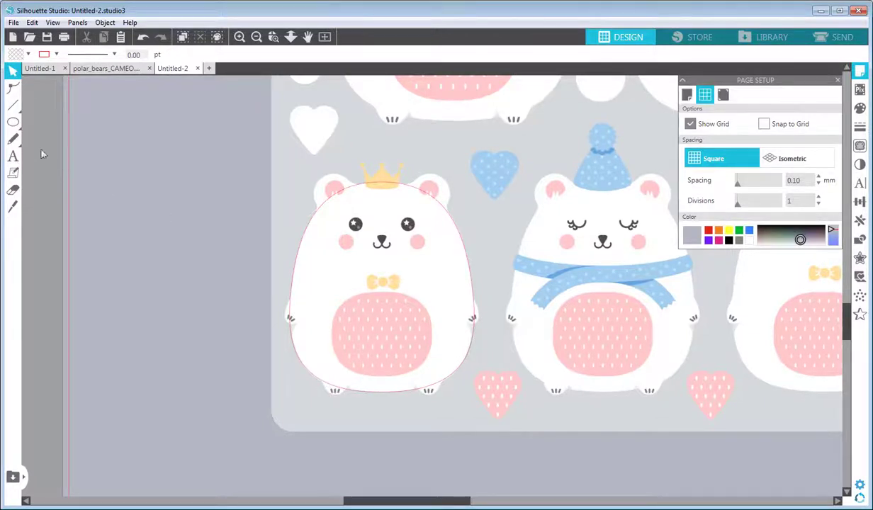
# Draw a circle about 9.7 mm in diameter around the crowned bear's left ear and place a copy around the right ear
pyautogui.moveTo(13, 122)
pyautogui.click(64, 122)
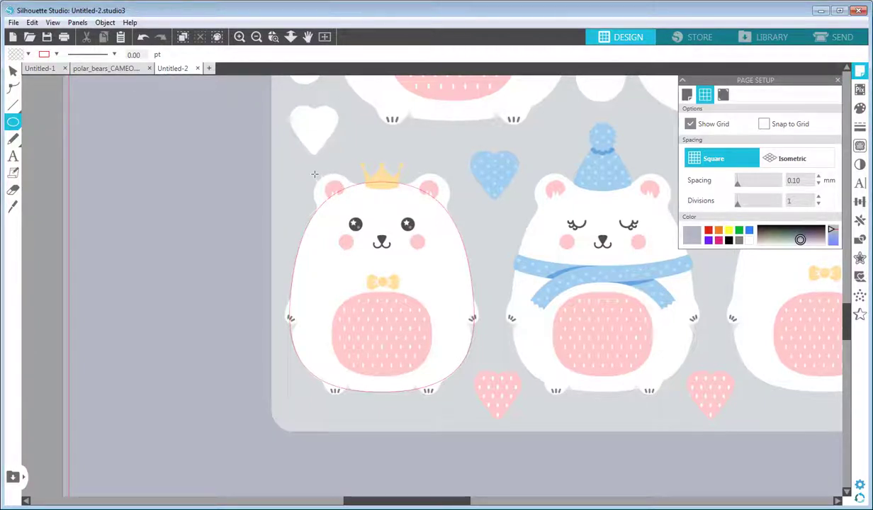
pyautogui.moveTo(314, 174); pyautogui.dragTo(358, 217)
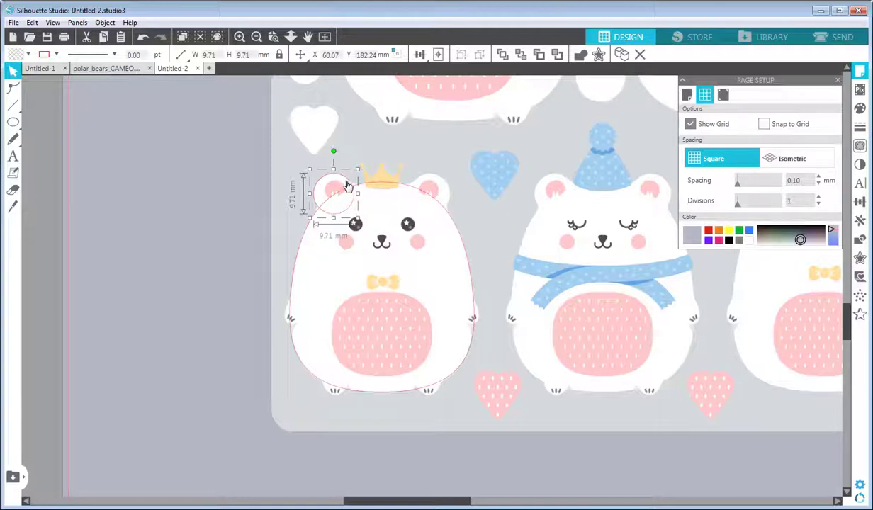
pyautogui.moveTo(348, 182); pyautogui.dragTo(451, 182)
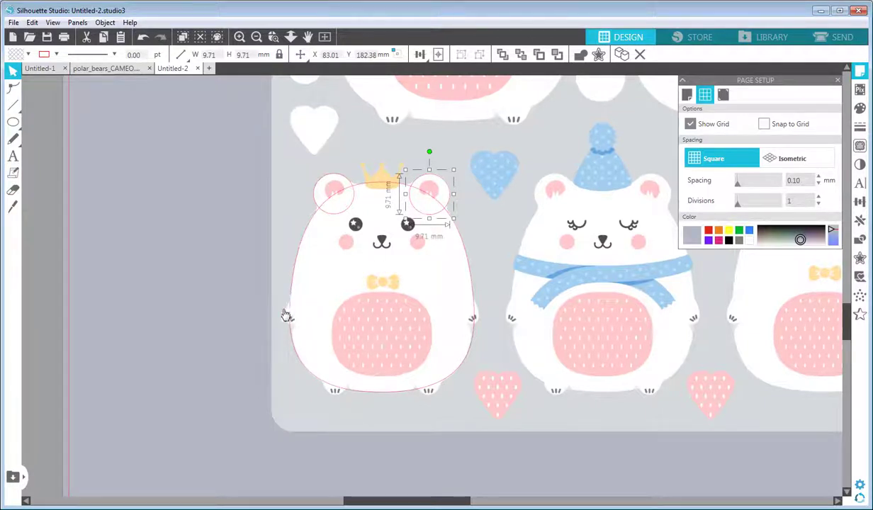
# Draw an ellipse about 6.7 by 14 mm, tilt it, and position it over the crowned bear's left arm
pyautogui.click(13, 122)
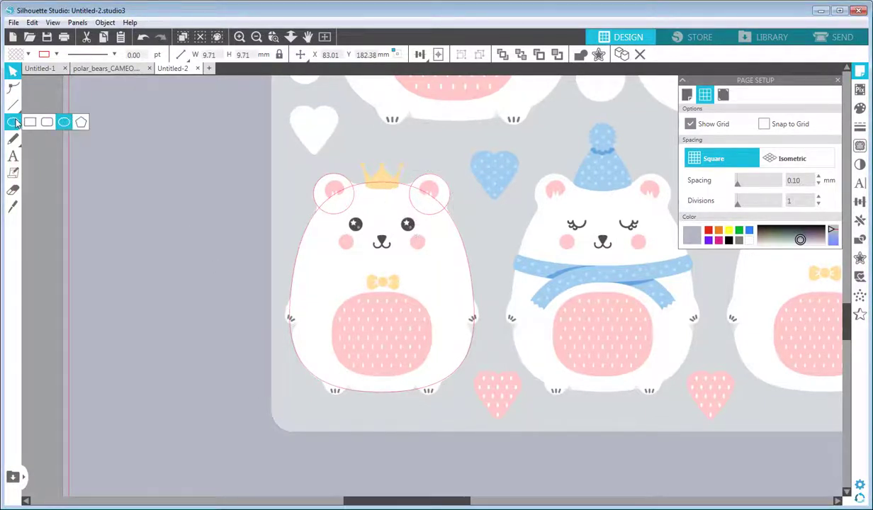
pyautogui.moveTo(312, 258); pyautogui.dragTo(336, 318)
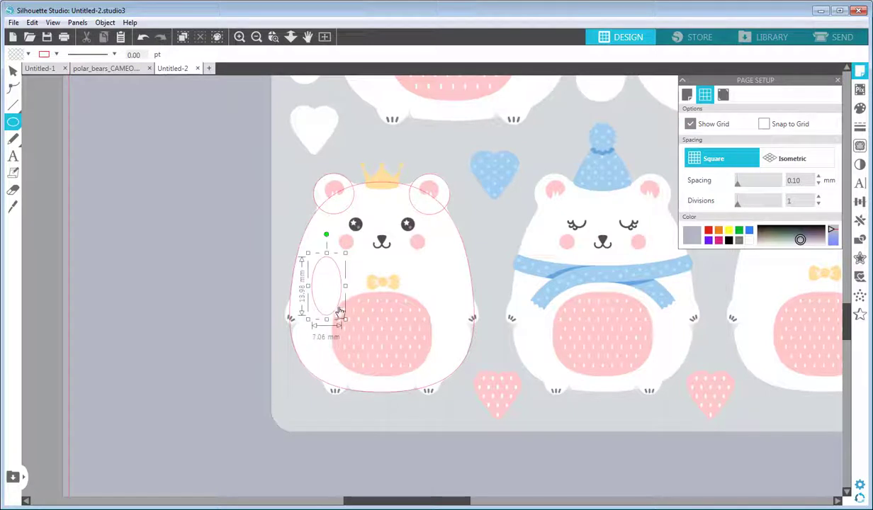
pyautogui.moveTo(326, 235); pyautogui.dragTo(306, 278)
pyautogui.moveTo(319, 309); pyautogui.dragTo(317, 290)
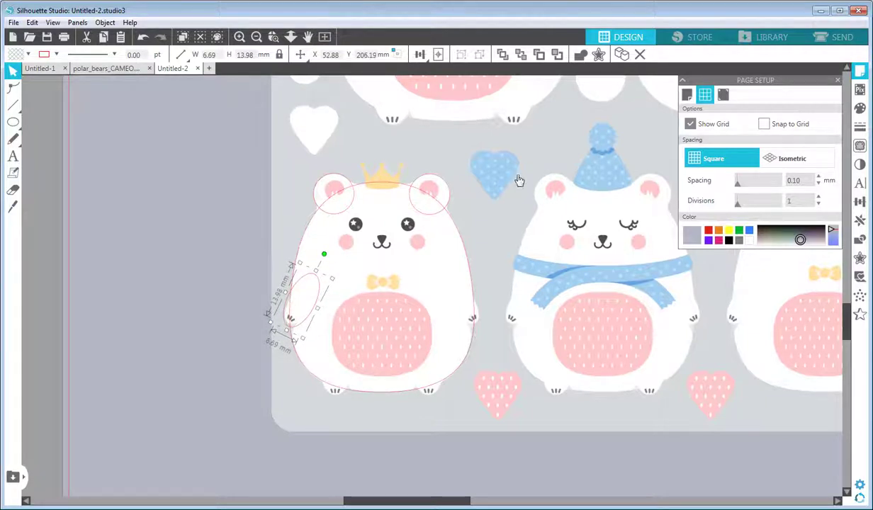
# Create a mirrored copy of the arm ellipse to the right and place it over the bear's right arm
pyautogui.click(860, 222)
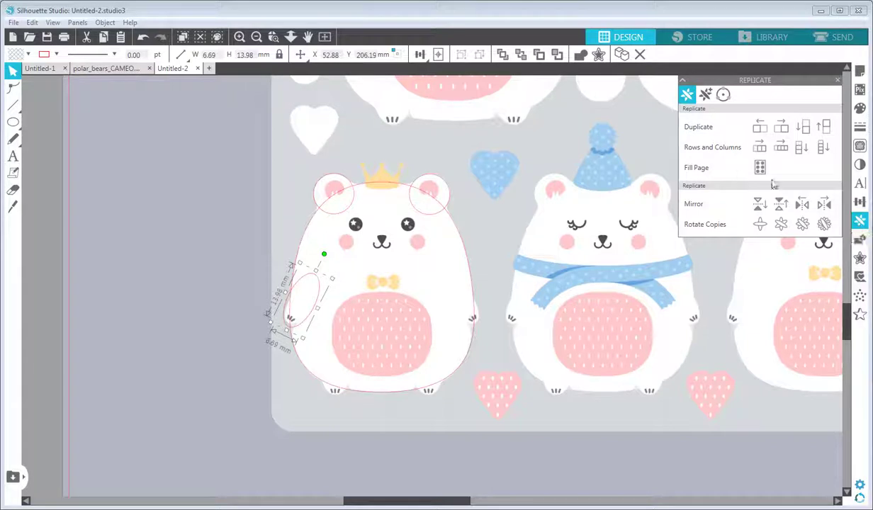
pyautogui.click(826, 205)
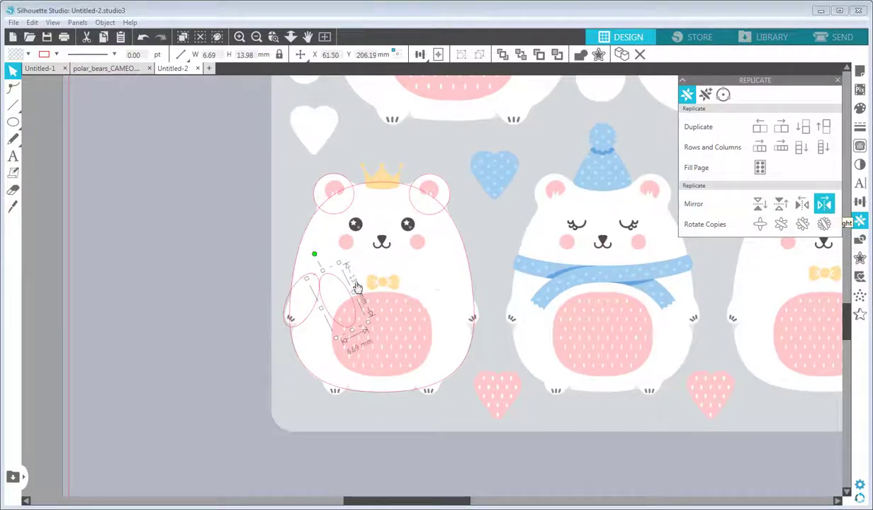
pyautogui.moveTo(333, 280); pyautogui.dragTo(463, 288)
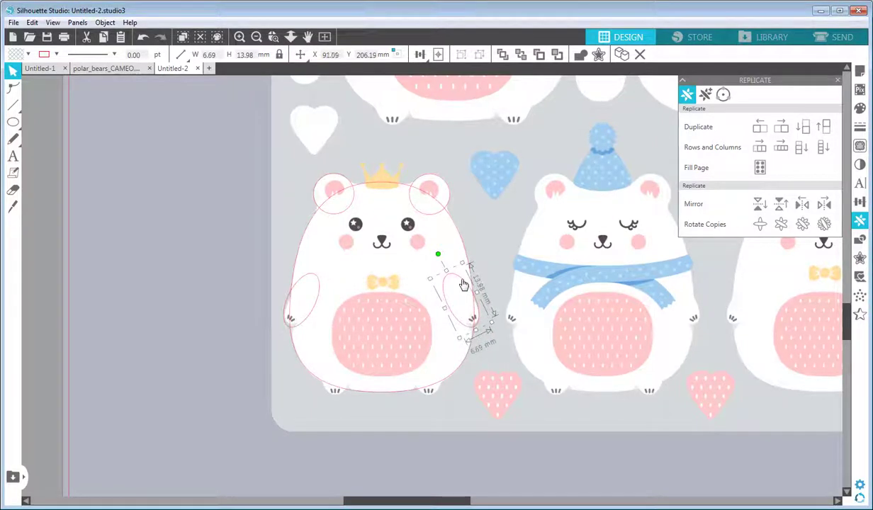
# Draw an ellipse about 8.1 by 11.1 mm around the bear's left foot and place a copy around the right foot
pyautogui.moveTo(13, 122); pyautogui.dragTo(57, 120)
pyautogui.moveTo(310, 350); pyautogui.dragTo(356, 400)
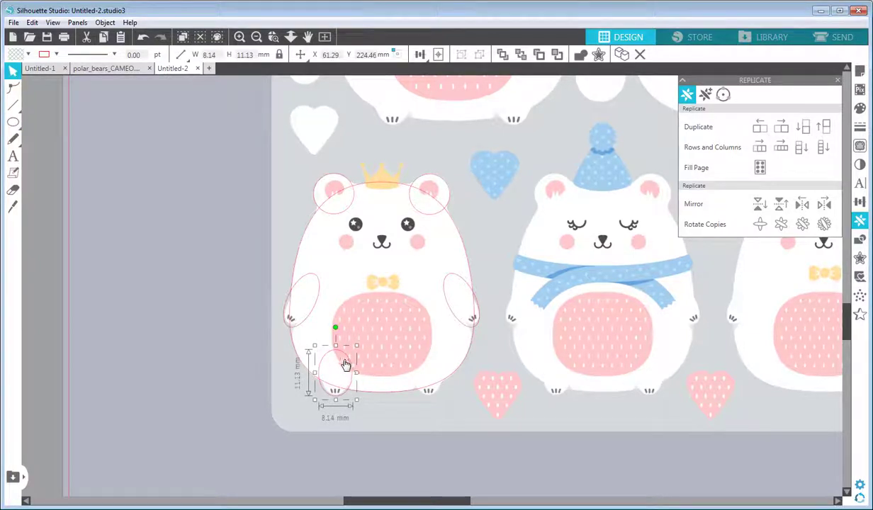
pyautogui.moveTo(348, 359); pyautogui.dragTo(443, 359)
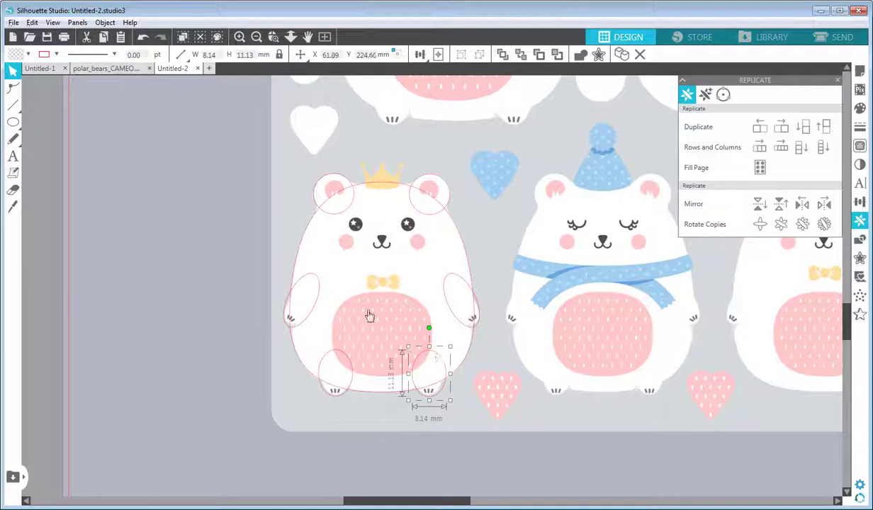
# Select the body, ear, arm and foot shapes together and group them
pyautogui.moveTo(204, 170); pyautogui.dragTo(480, 405)
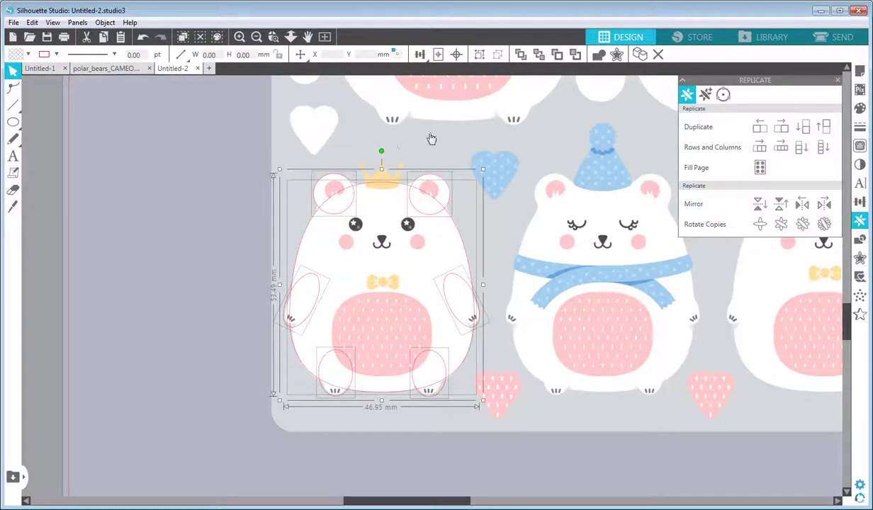
pyautogui.click(105, 22)
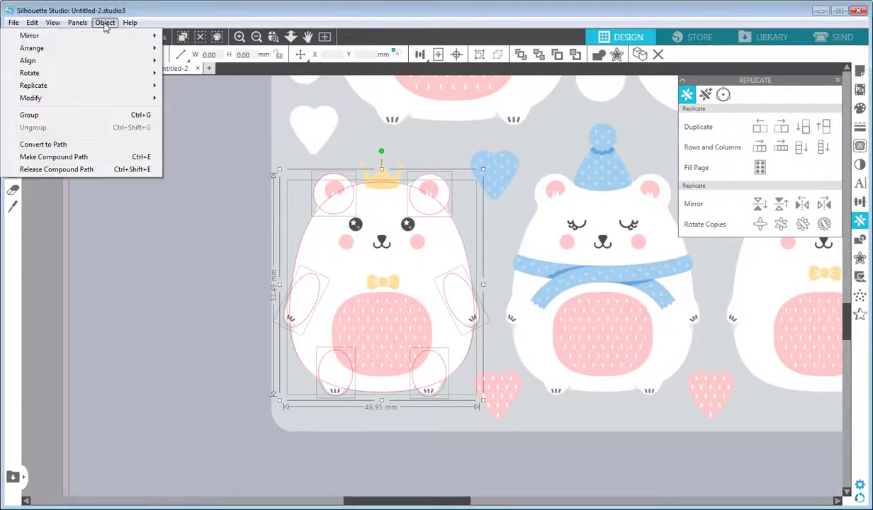
pyautogui.click(80, 117)
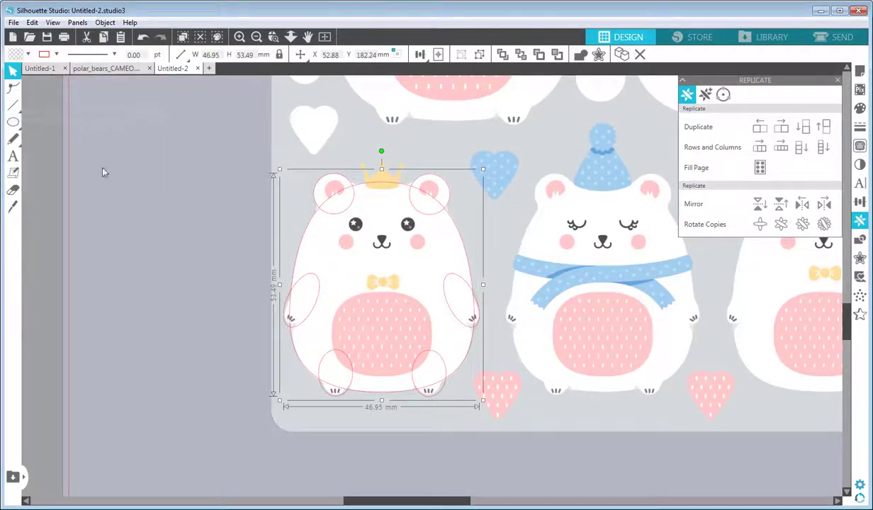
# Fill the grouped bear shapes with white and make their outlines transparent
pyautogui.click(28, 54)
pyautogui.click(28, 70)
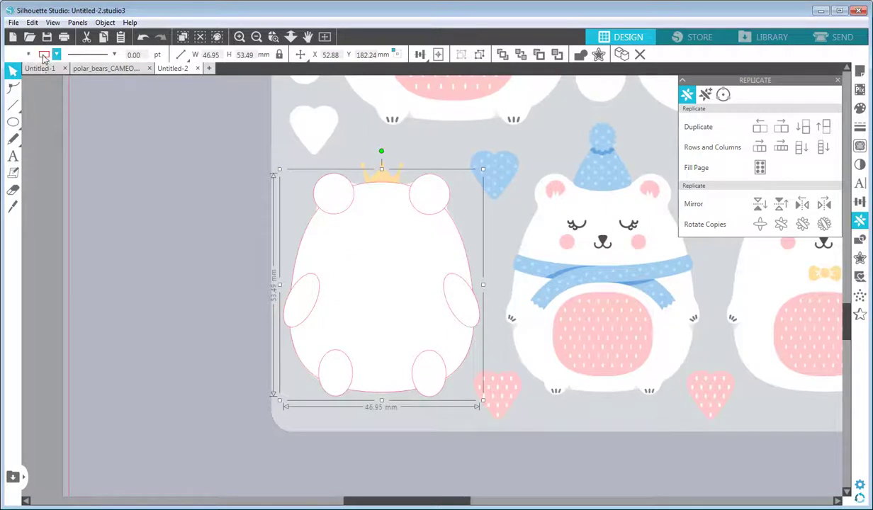
pyautogui.click(44, 55)
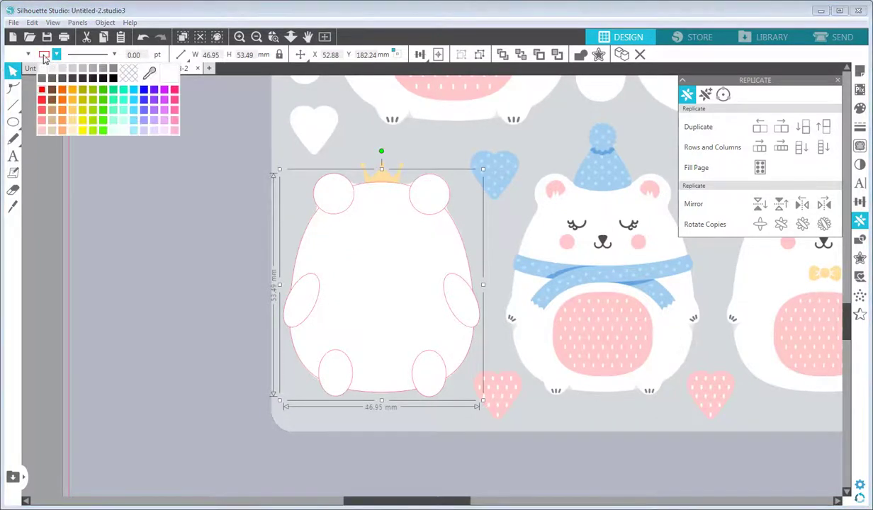
pyautogui.click(130, 74)
# Move the white bear silhouette onto the empty area left of the reference image and deselect it
pyautogui.moveTo(384, 263); pyautogui.dragTo(175, 265)
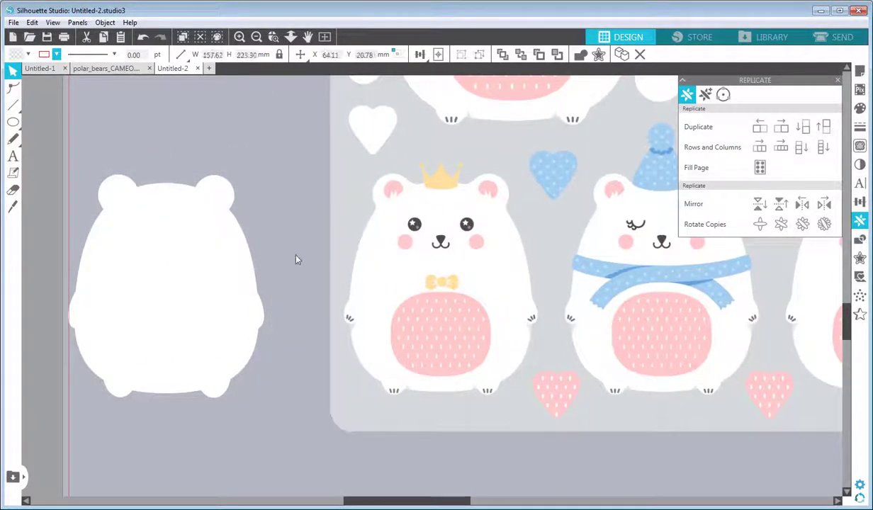
pyautogui.moveTo(224, 264); pyautogui.dragTo(261, 263)
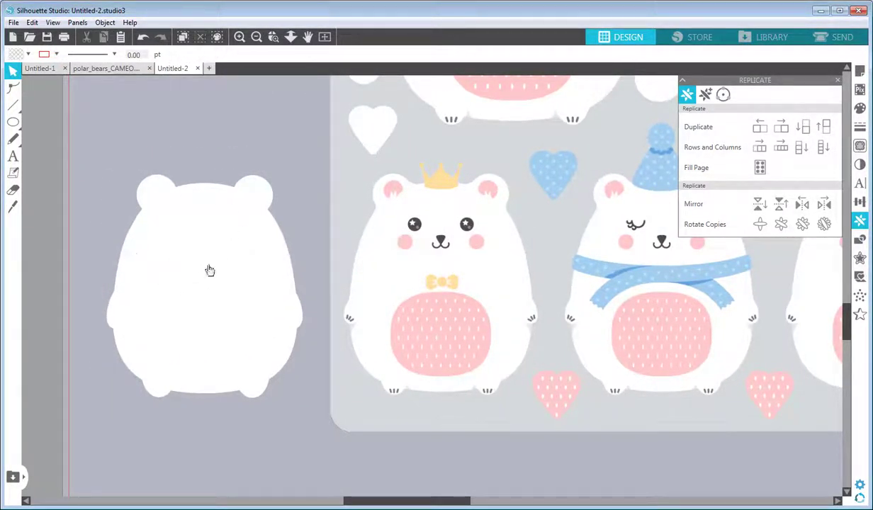
pyautogui.click(252, 127)
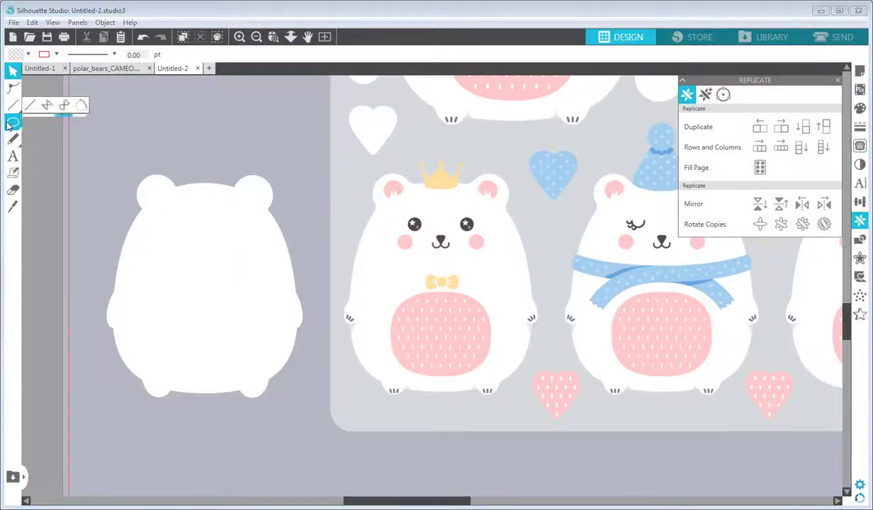
# Draw a circle about 3.2 mm in diameter over the crowned bear's left eye
pyautogui.moveTo(13, 122)
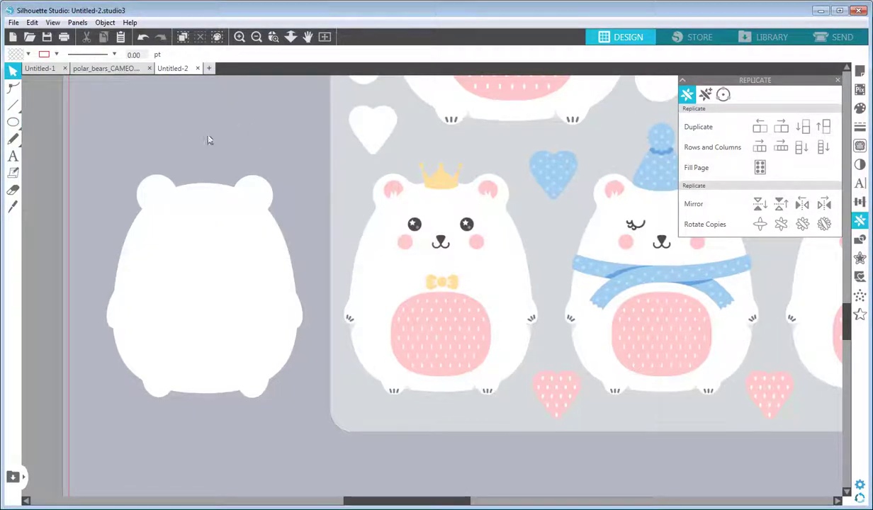
pyautogui.click(61, 124)
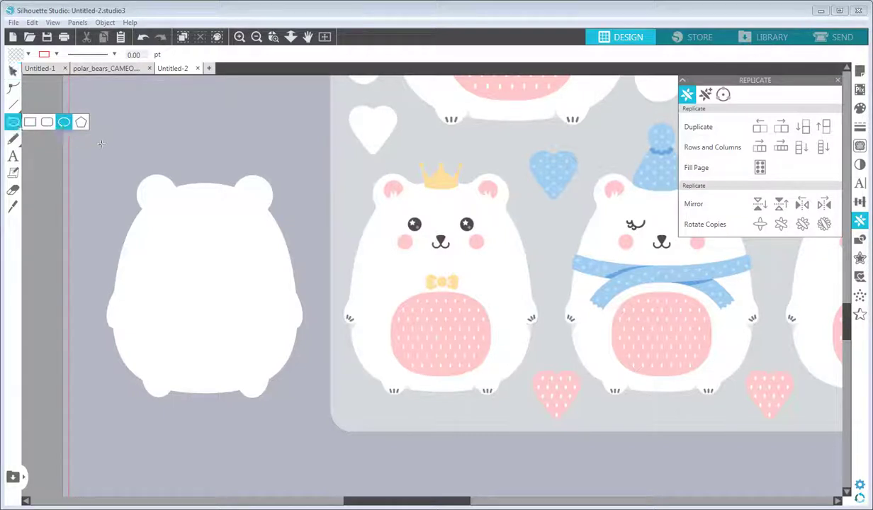
pyautogui.moveTo(414, 224); pyautogui.dragTo(426, 236)
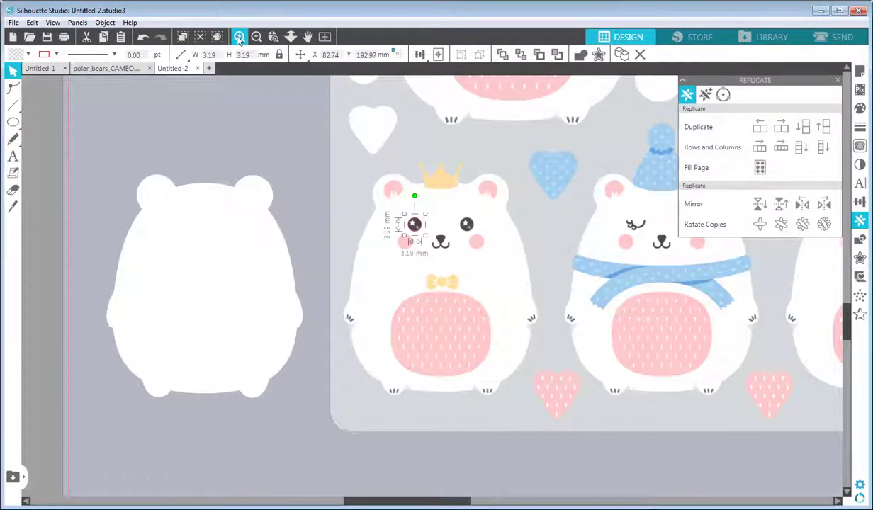
# Fill the eye circle with the dark colour sampled from the bear's right eye and remove its outline
pyautogui.click(239, 36)
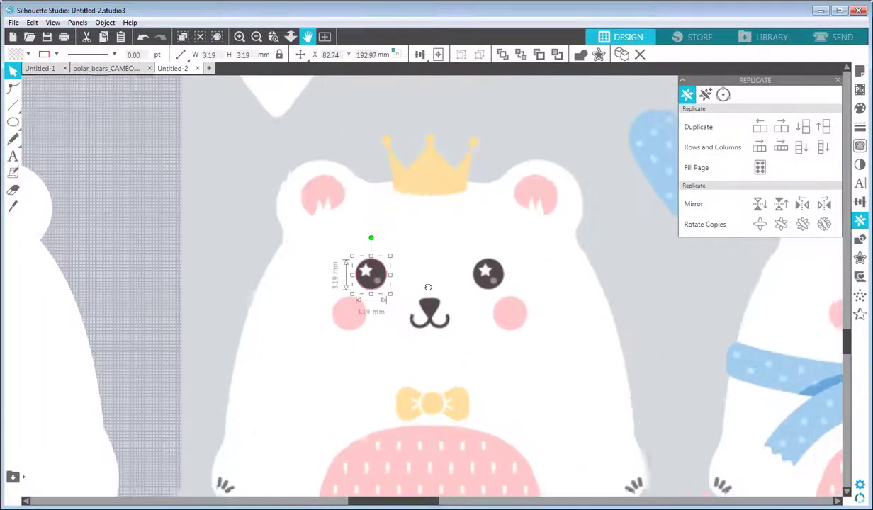
pyautogui.moveTo(386, 138); pyautogui.dragTo(364, 261)
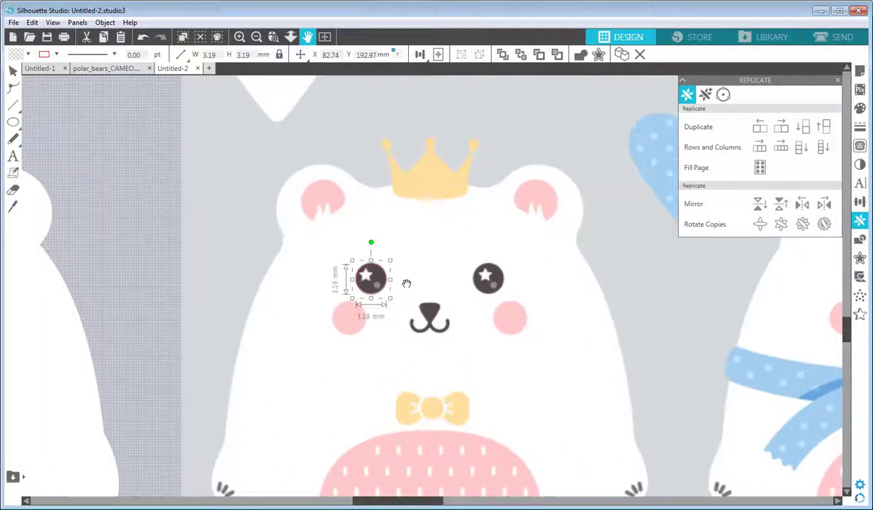
pyautogui.click(14, 75)
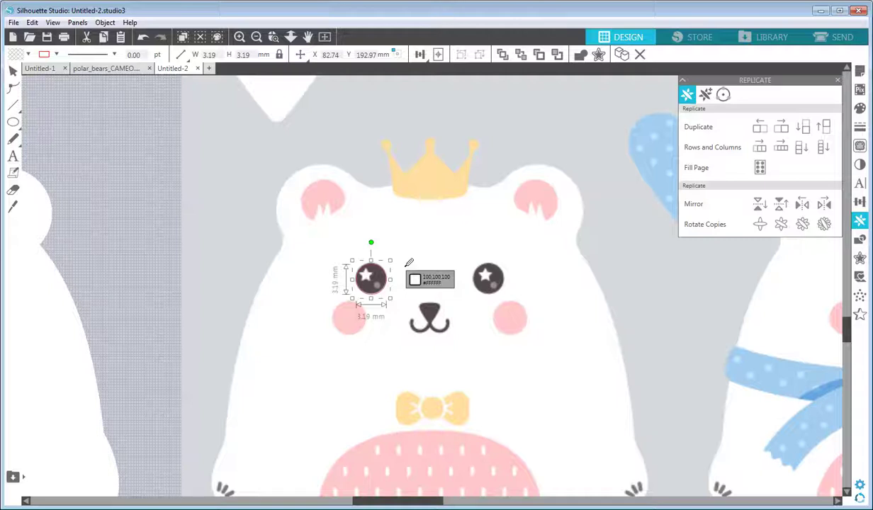
pyautogui.click(495, 278)
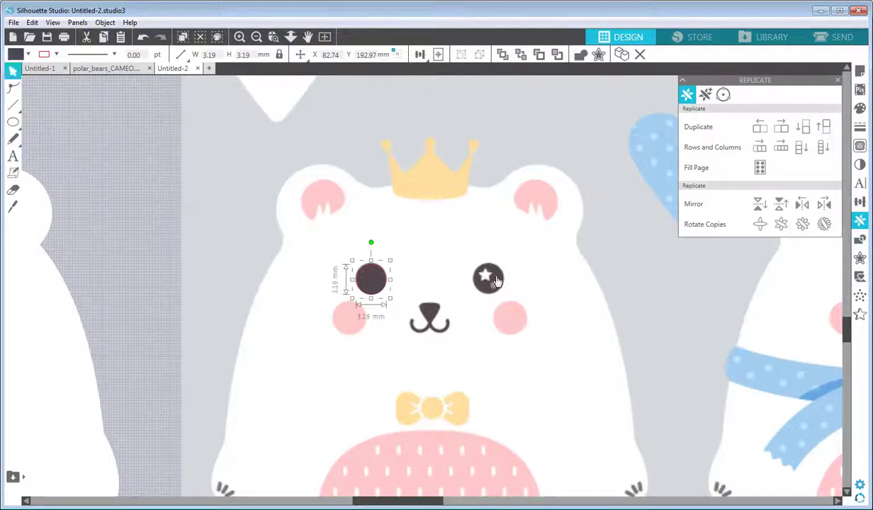
pyautogui.click(57, 55)
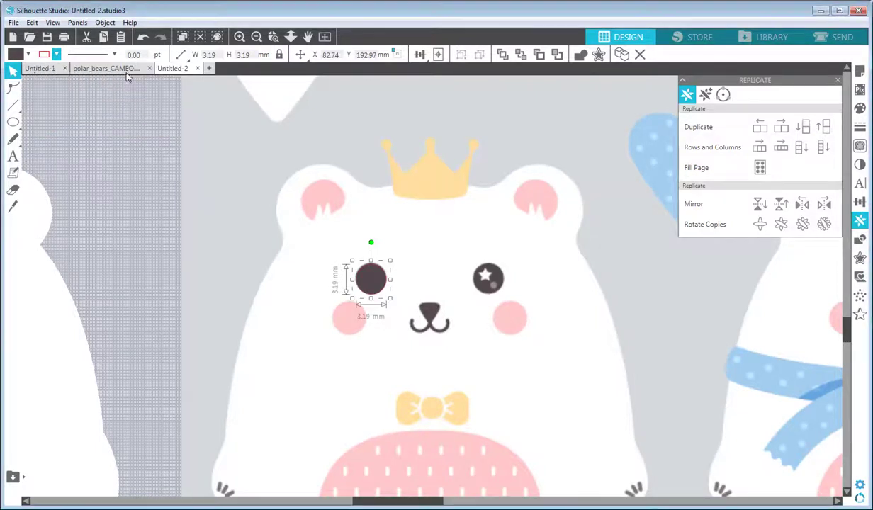
# Try a brown fill on the eye circle and restore its dark colour
pyautogui.click(29, 56)
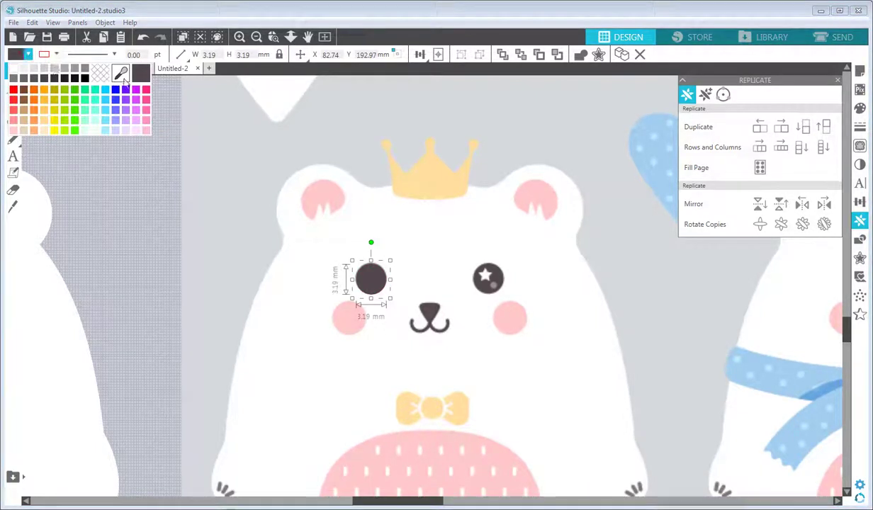
pyautogui.click(26, 93)
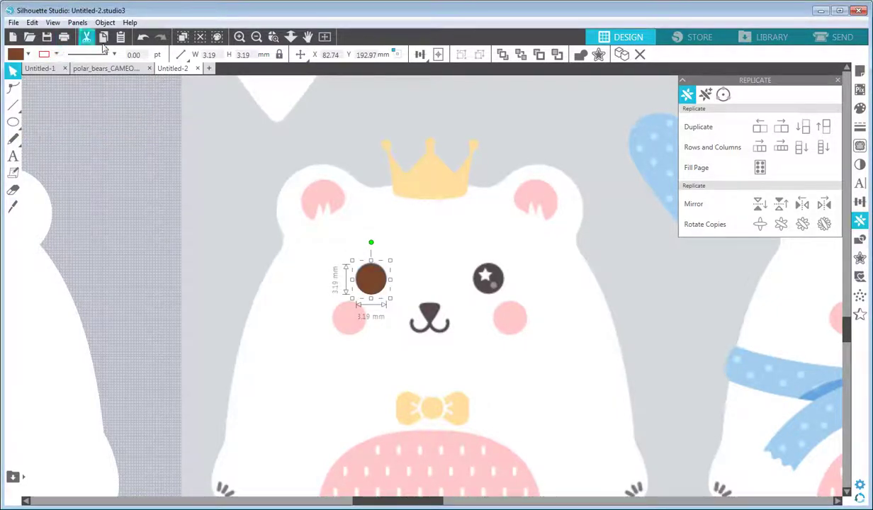
pyautogui.click(140, 218)
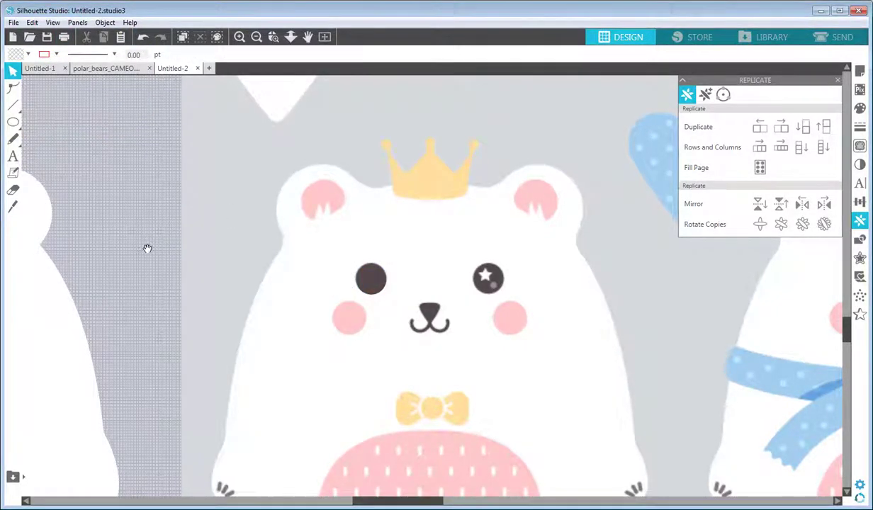
# Try placing a copy of the dark eye circle over the bear's right eye
pyautogui.moveTo(148, 249); pyautogui.dragTo(522, 264)
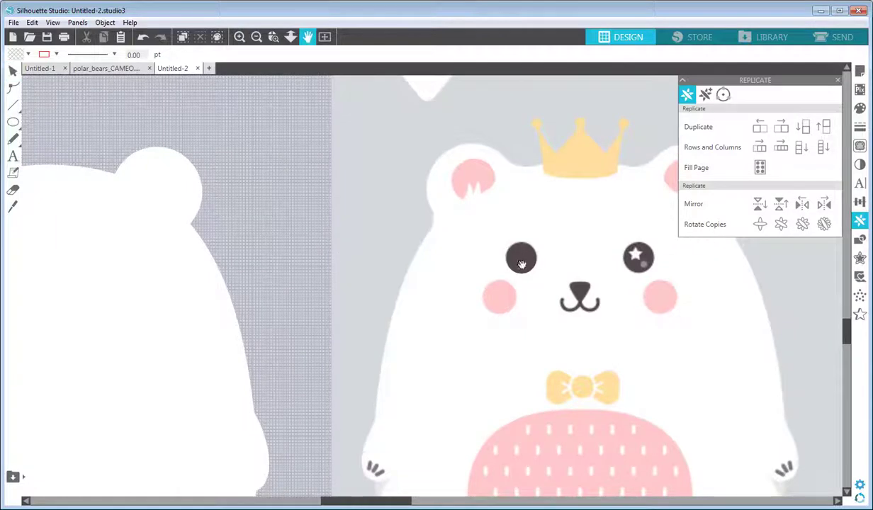
pyautogui.click(12, 71)
pyautogui.click(519, 268)
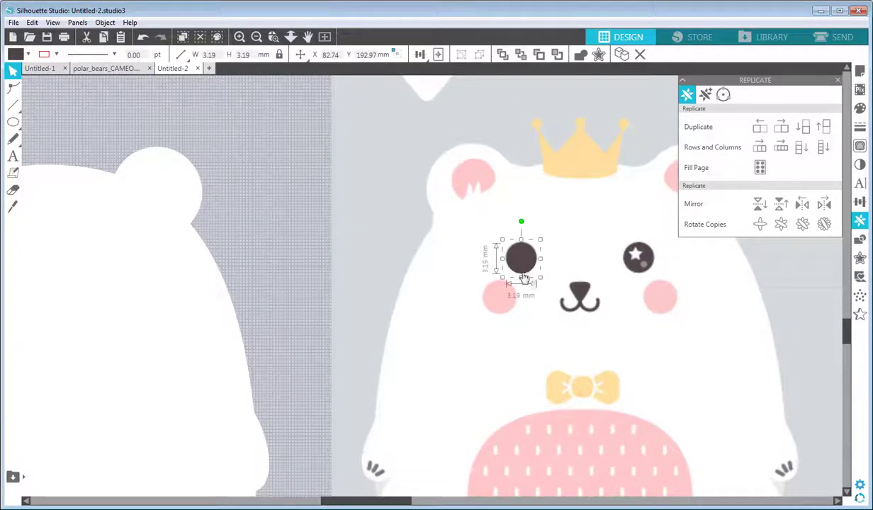
pyautogui.moveTo(528, 266); pyautogui.dragTo(640, 268)
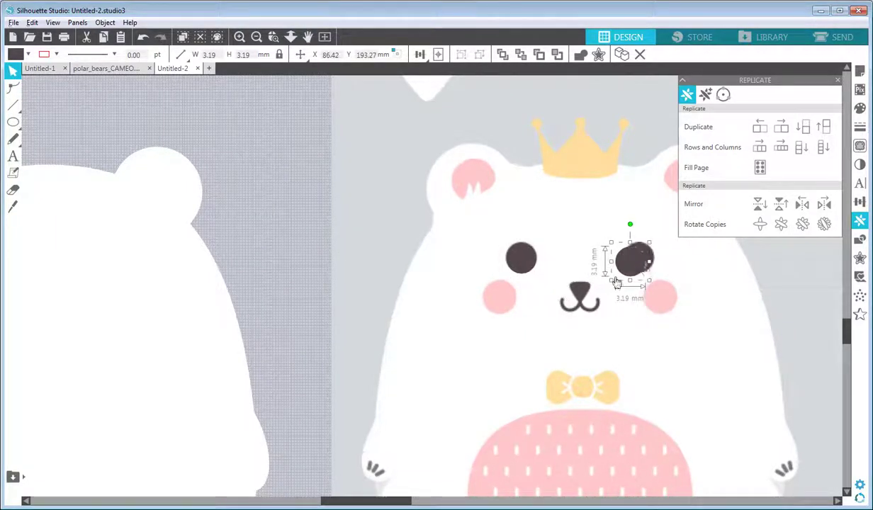
# Undo the copied eye circle and move the original dark circle just left of the reference bear's left eye
pyautogui.hotkey('ctrl', 'z')
pyautogui.hotkey('ctrl', 'z')
pyautogui.hotkey('ctrl', 'z')
pyautogui.hotkey('ctrl', 'z')
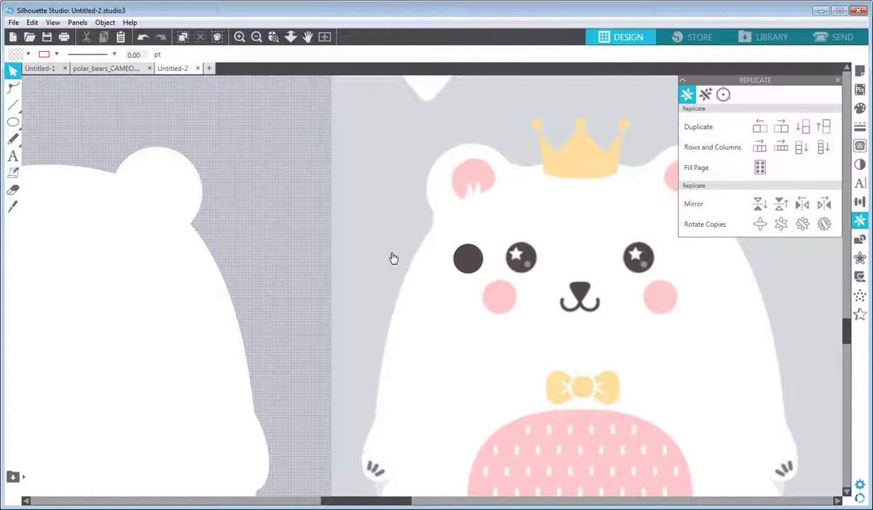
# Draw a highlight circle about 1.4 mm in diameter inside the upper part of the dark eye circle
pyautogui.click(12, 122)
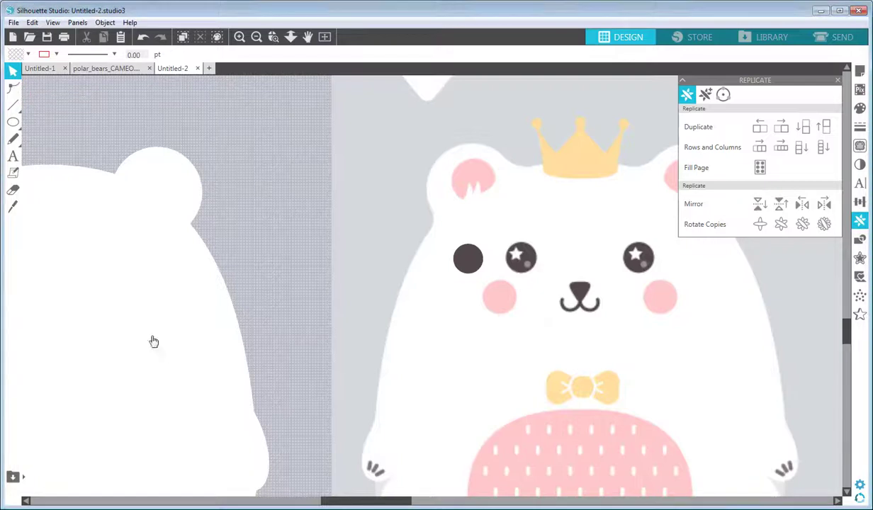
pyautogui.click(13, 121)
pyautogui.moveTo(453, 244); pyautogui.dragTo(477, 278)
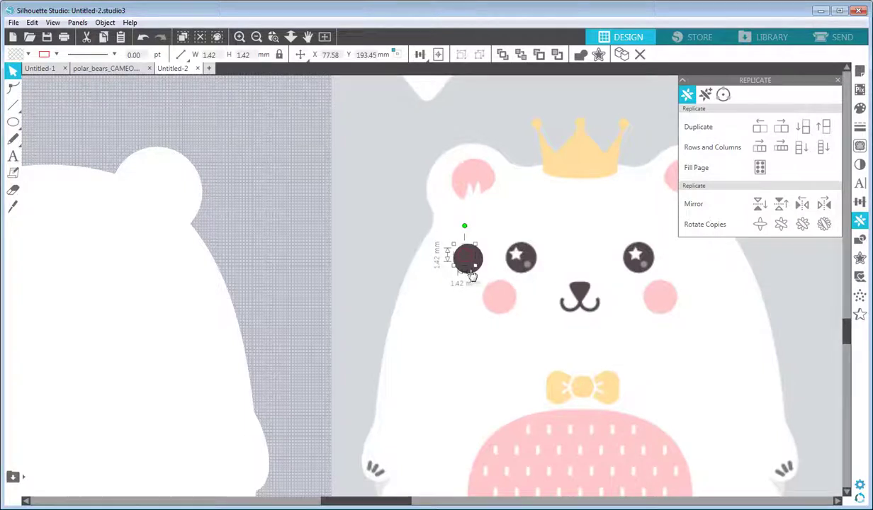
# Make the small highlight circle's outline transparent and fill it with white
pyautogui.click(56, 55)
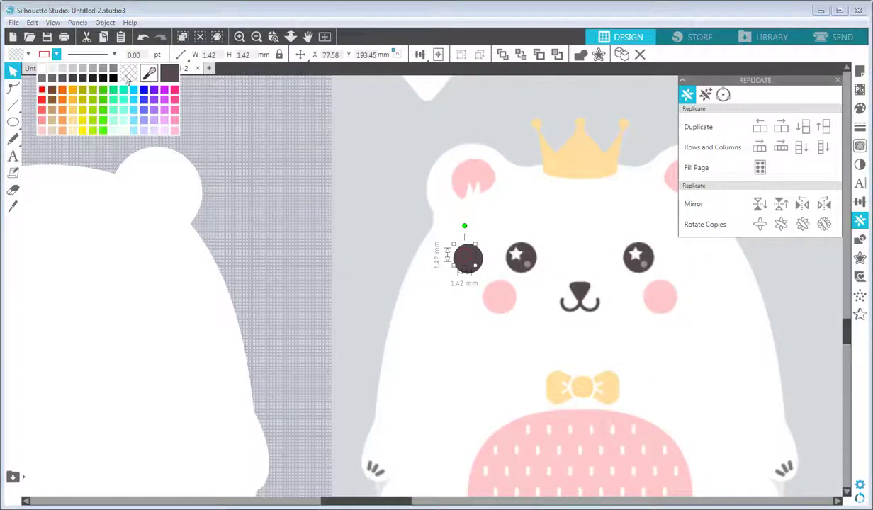
pyautogui.click(27, 55)
pyautogui.click(25, 95)
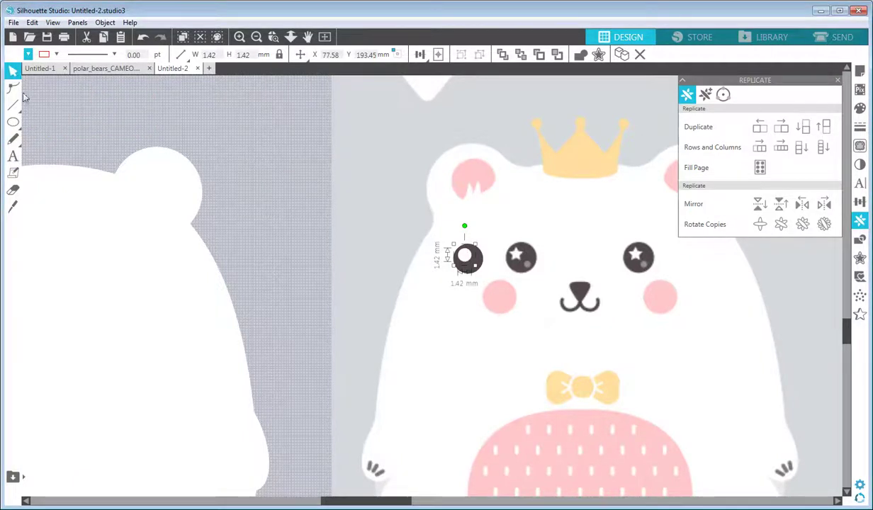
# Draw a second highlight circle about 0.9 mm in diameter in the eye's lower right, filled with the reference highlight's grey and with a transparent outline
pyautogui.click(13, 122)
pyautogui.moveTo(460, 253); pyautogui.dragTo(482, 273)
pyautogui.click(13, 71)
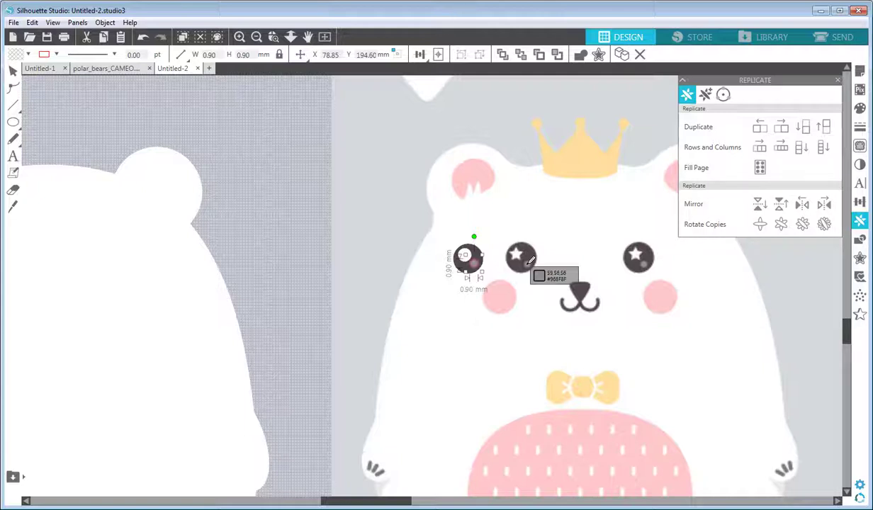
pyautogui.click(528, 263)
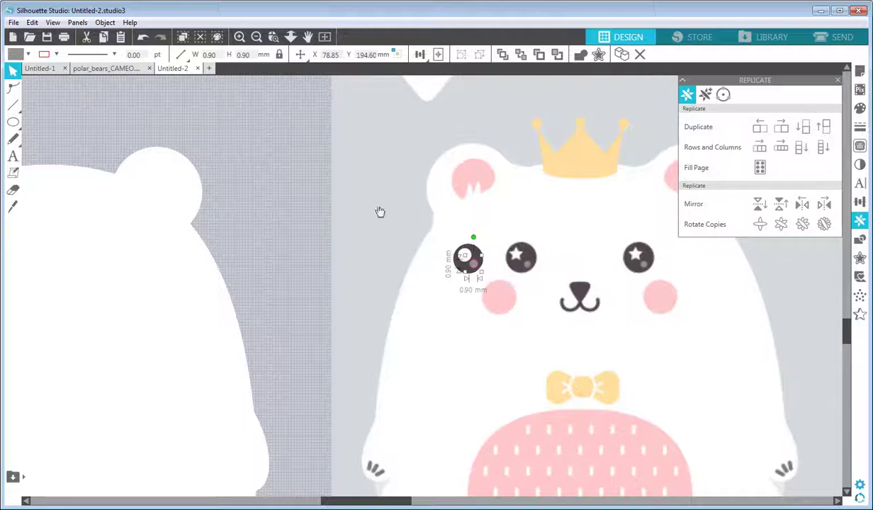
pyautogui.click(56, 54)
pyautogui.click(126, 77)
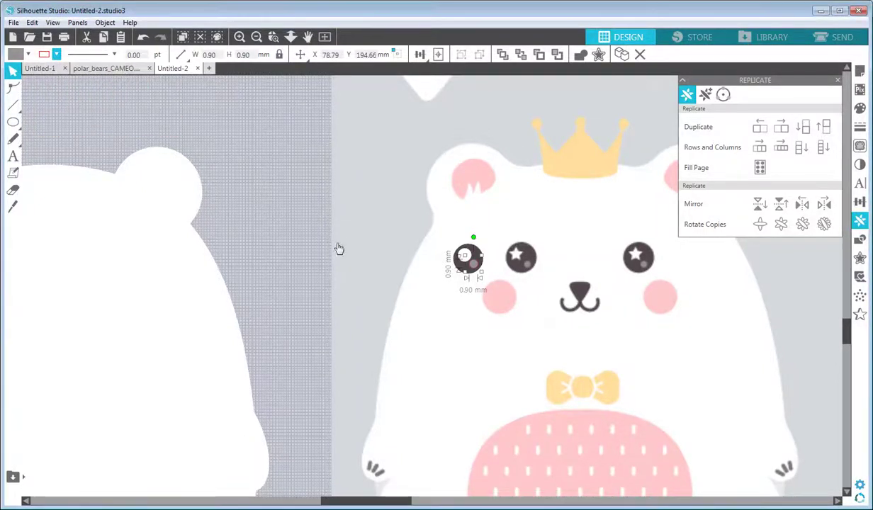
# Group the dark eye circle with its two highlights and place the grouped eye and a copy over the two reference eyes
pyautogui.moveTo(296, 239); pyautogui.dragTo(468, 277)
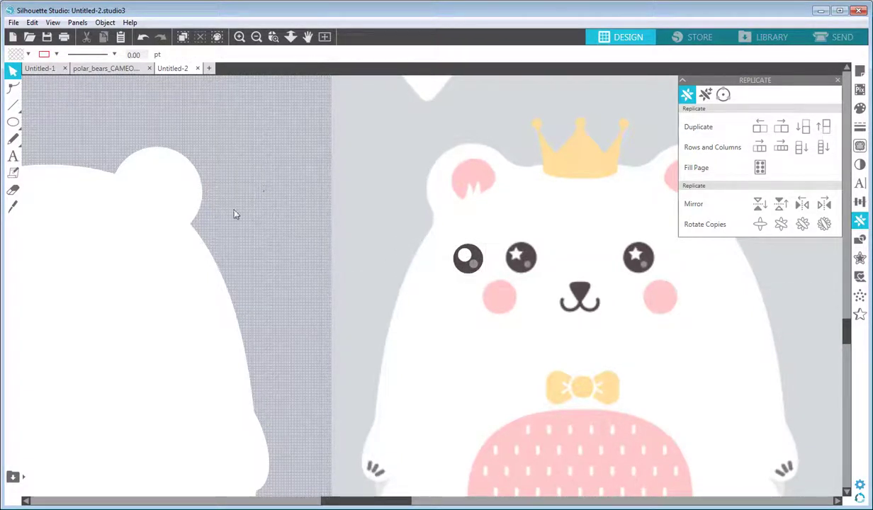
pyautogui.moveTo(253, 182); pyautogui.dragTo(298, 263)
pyautogui.moveTo(271, 177); pyautogui.dragTo(489, 289)
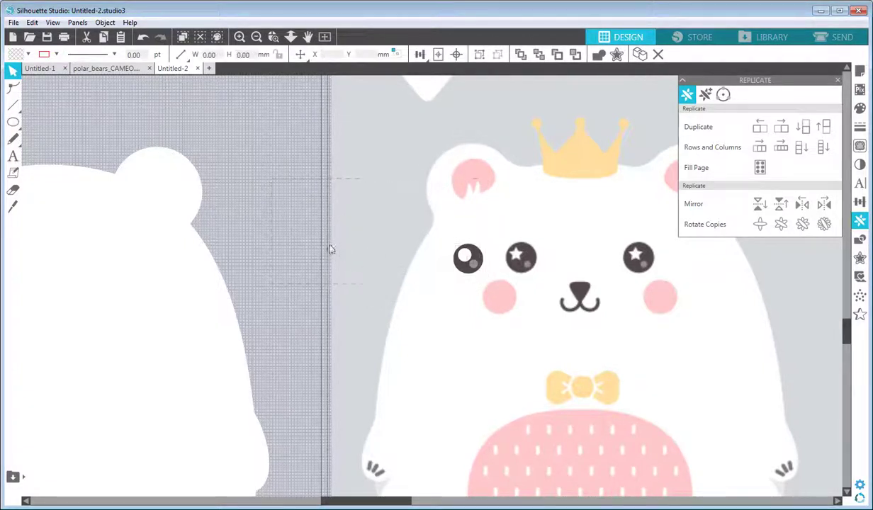
pyautogui.moveTo(330, 249); pyautogui.dragTo(495, 294)
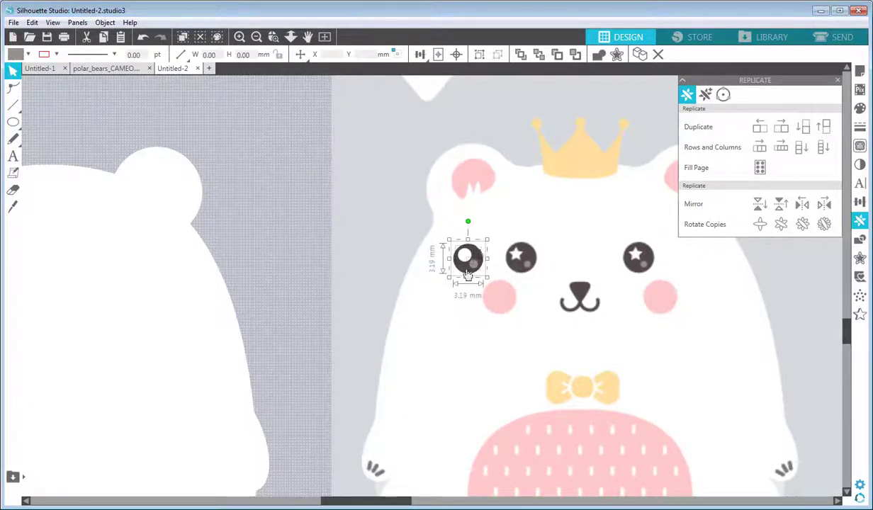
pyautogui.click(104, 22)
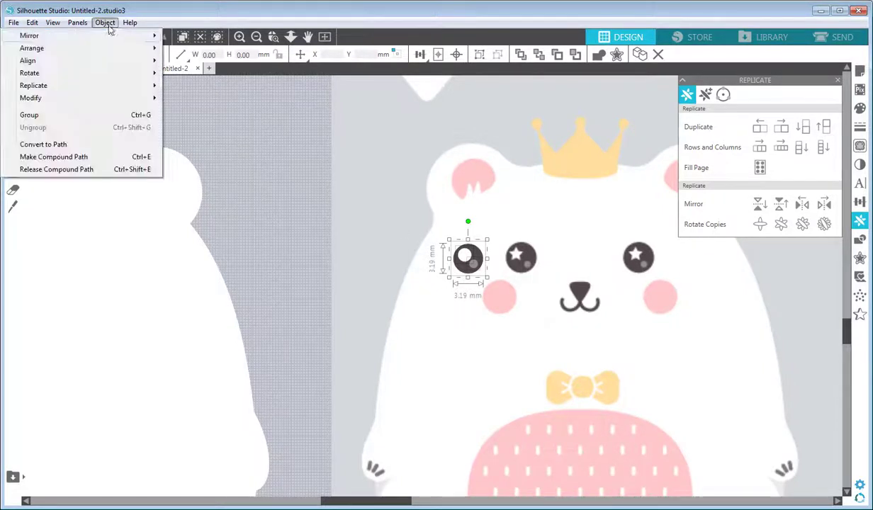
pyautogui.click(106, 115)
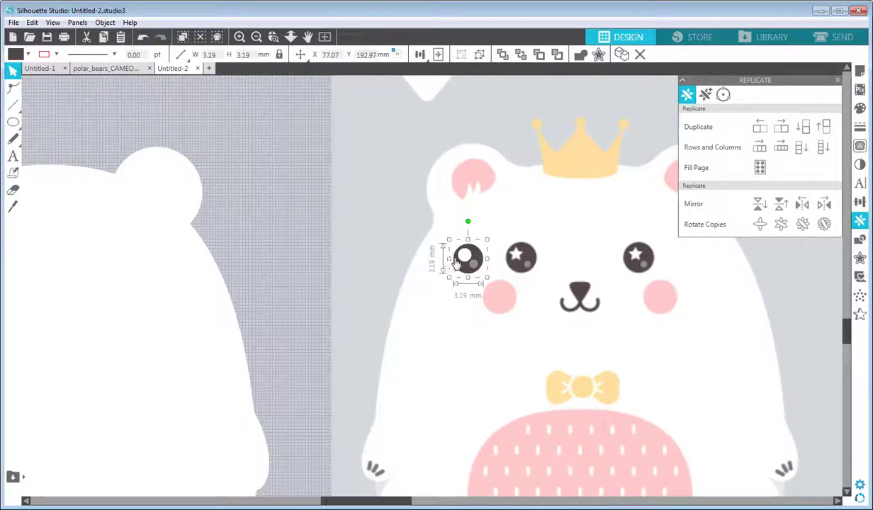
pyautogui.moveTo(466, 267); pyautogui.dragTo(656, 264)
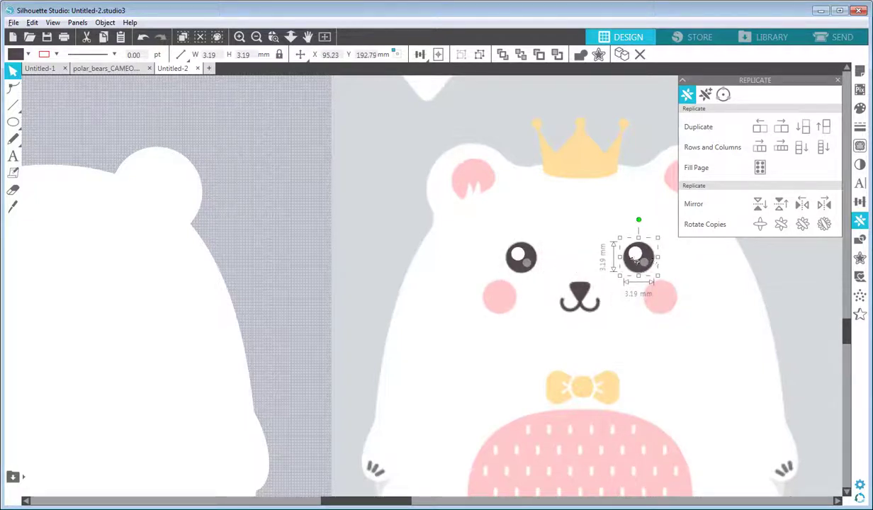
# Draw a cheek circle about 3.56 mm in diameter with the reference pink fill and a transparent outline, and place a copy over the other cheek
pyautogui.click(13, 122)
pyautogui.moveTo(483, 280); pyautogui.dragTo(518, 314)
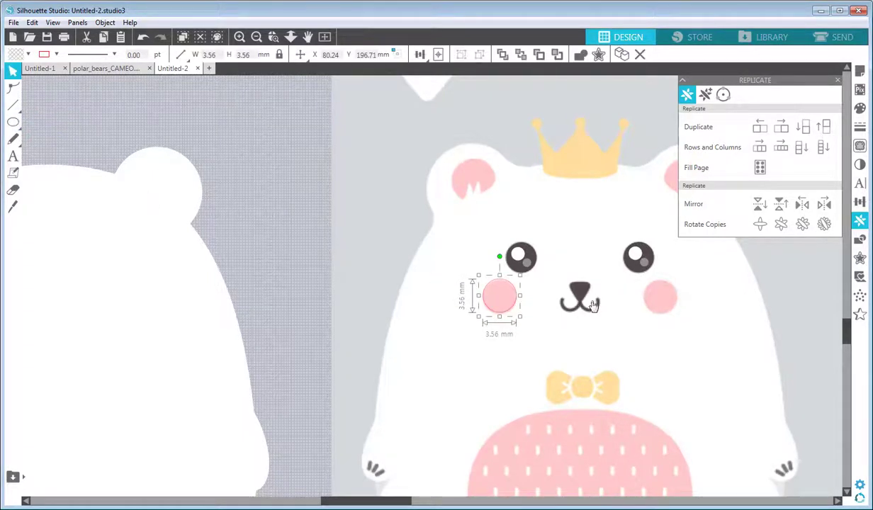
pyautogui.click(48, 60)
pyautogui.click(128, 77)
pyautogui.moveTo(507, 298); pyautogui.dragTo(658, 297)
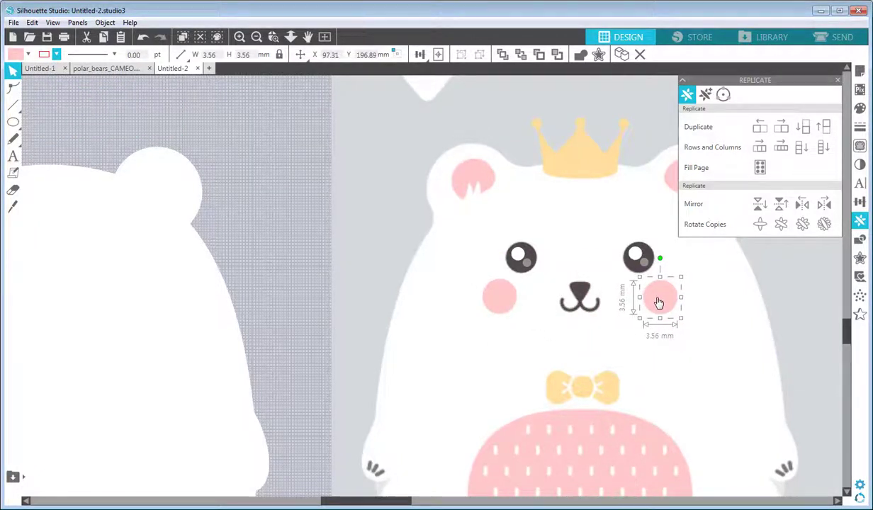
# Draw a downward-pointing triangle polygon about 2.29 mm wide and 1.27 mm high just above the reference nose
pyautogui.click(240, 37)
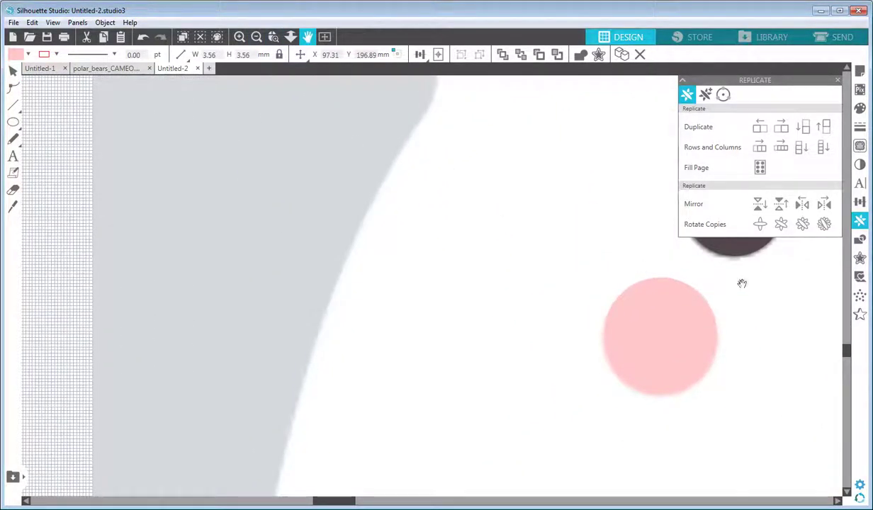
pyautogui.moveTo(742, 283); pyautogui.dragTo(259, 269)
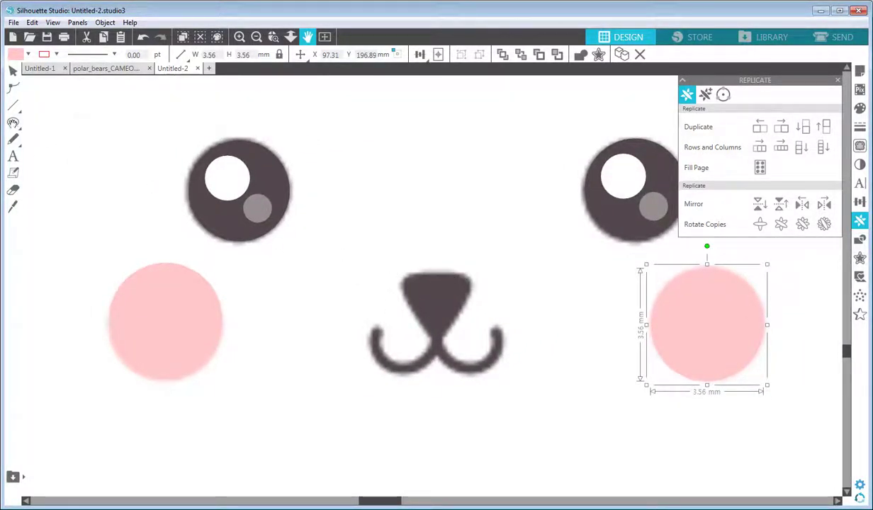
pyautogui.moveTo(13, 123)
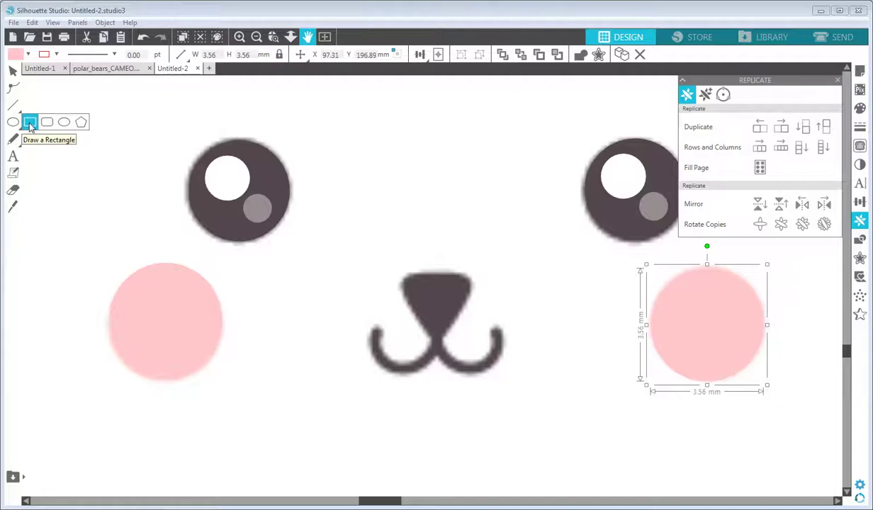
pyautogui.moveTo(13, 104)
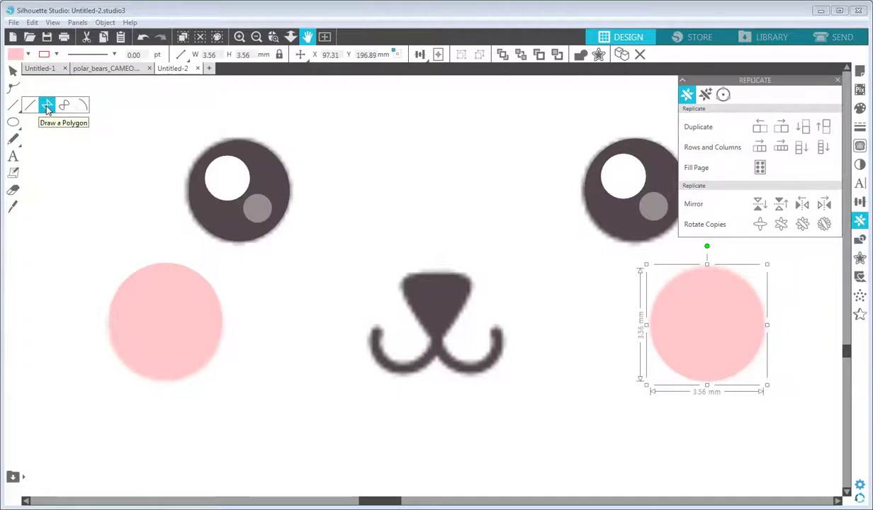
pyautogui.click(47, 106)
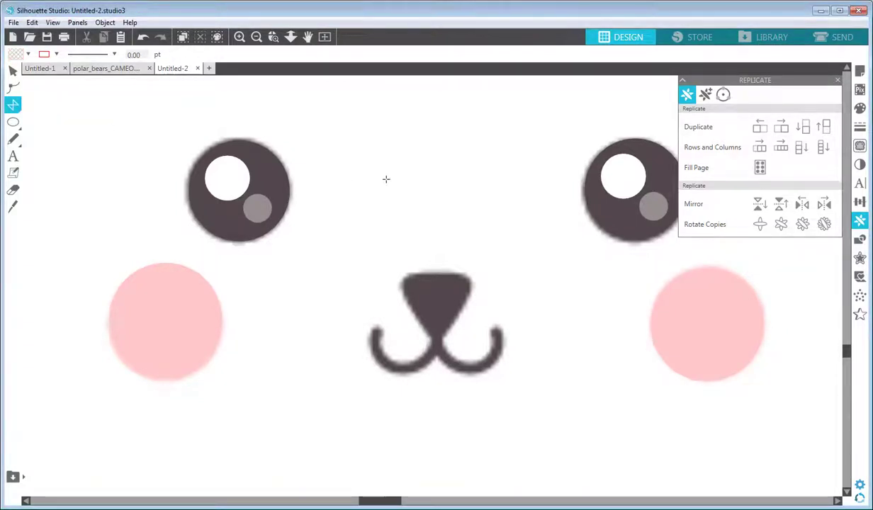
pyautogui.click(385, 177)
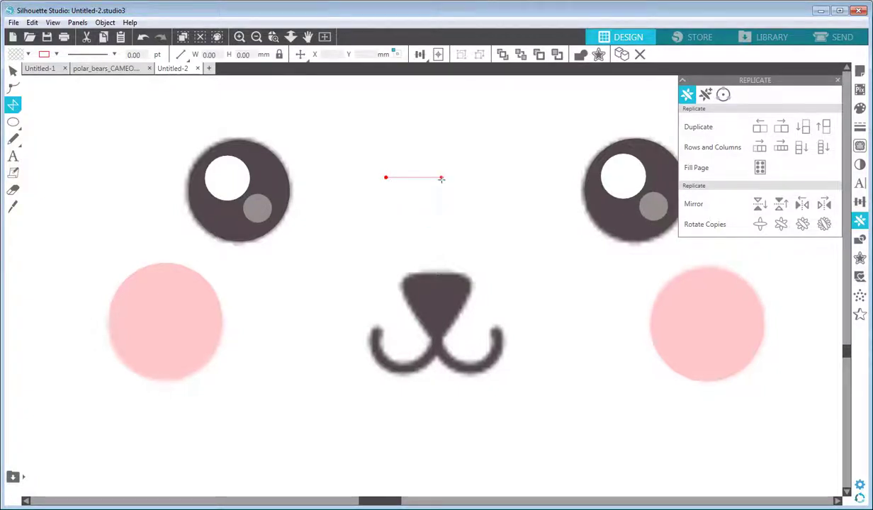
pyautogui.click(339, 177)
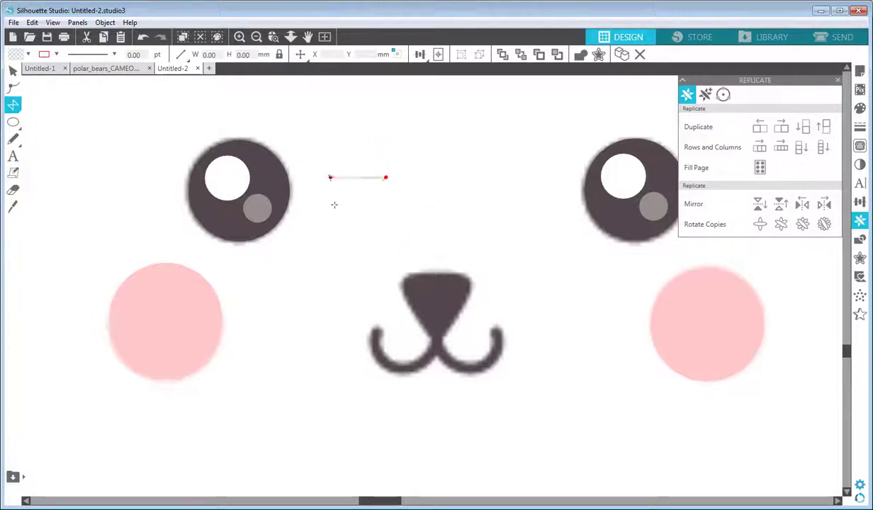
pyautogui.click(458, 178)
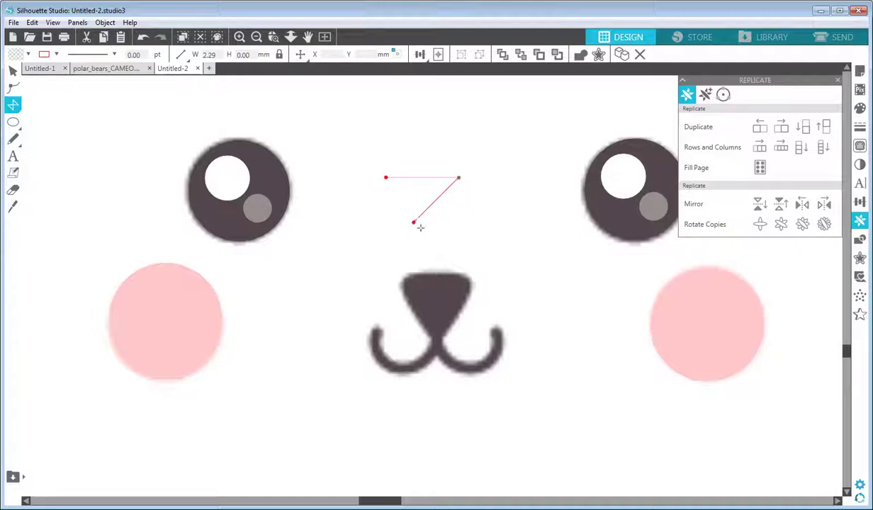
pyautogui.click(386, 179)
pyautogui.click(13, 70)
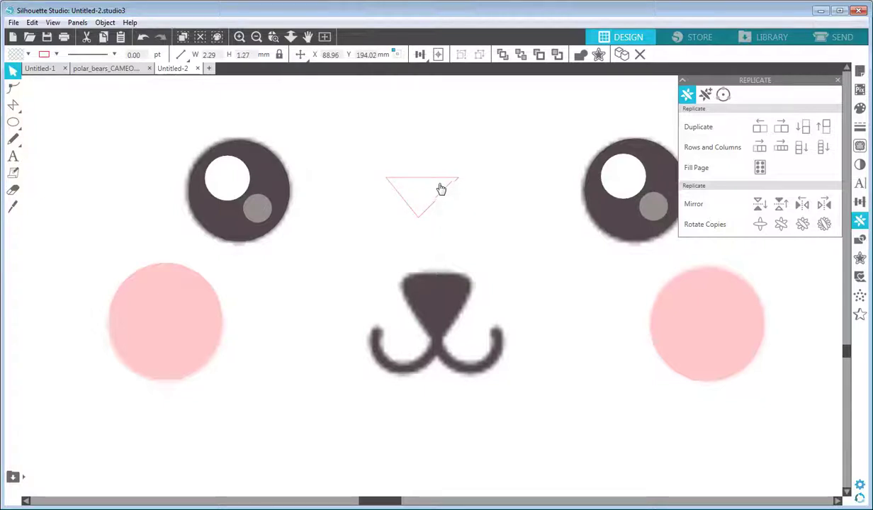
# Edit the triangle's points and lower its bottom corner so the shape is about 1.59 mm high
pyautogui.click(342, 190)
pyautogui.doubleClick(440, 199)
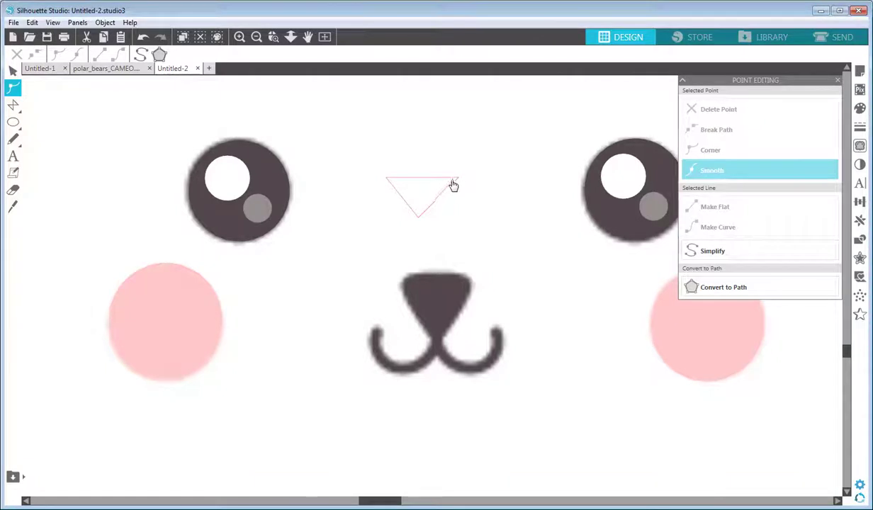
pyautogui.doubleClick(456, 184)
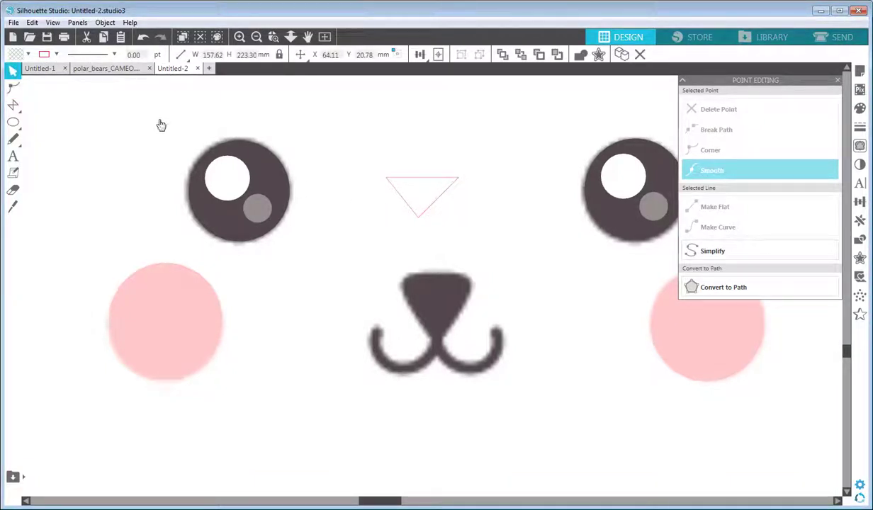
pyautogui.click(256, 38)
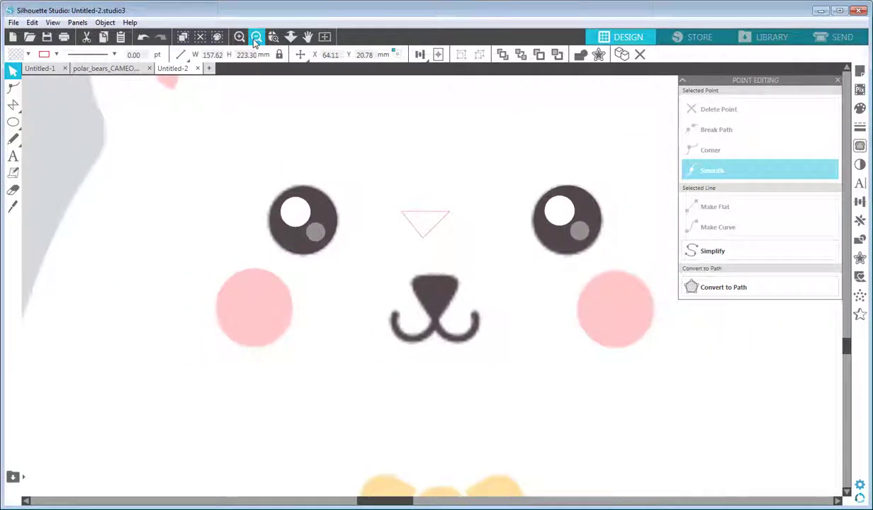
pyautogui.click(256, 38)
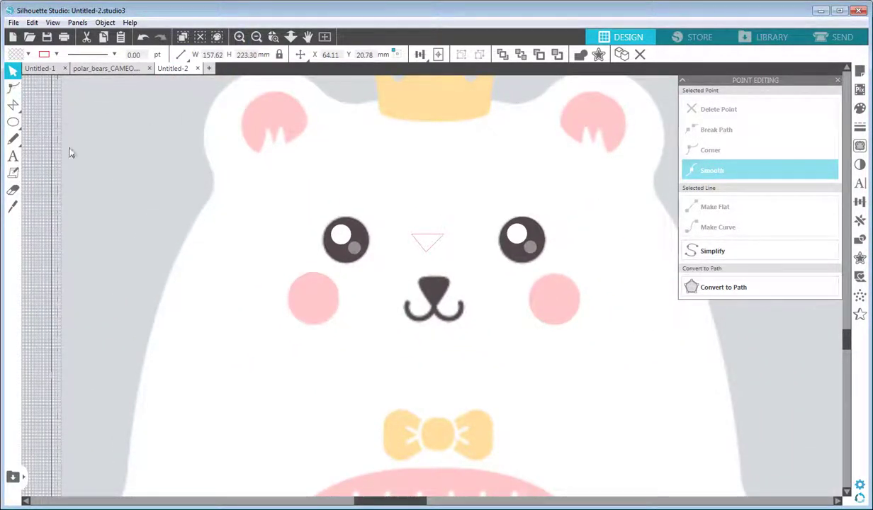
pyautogui.click(422, 246)
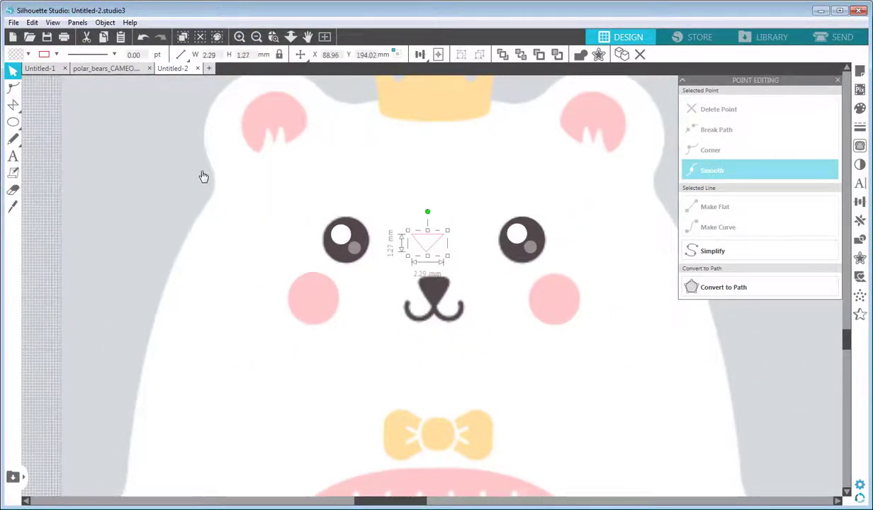
pyautogui.click(14, 88)
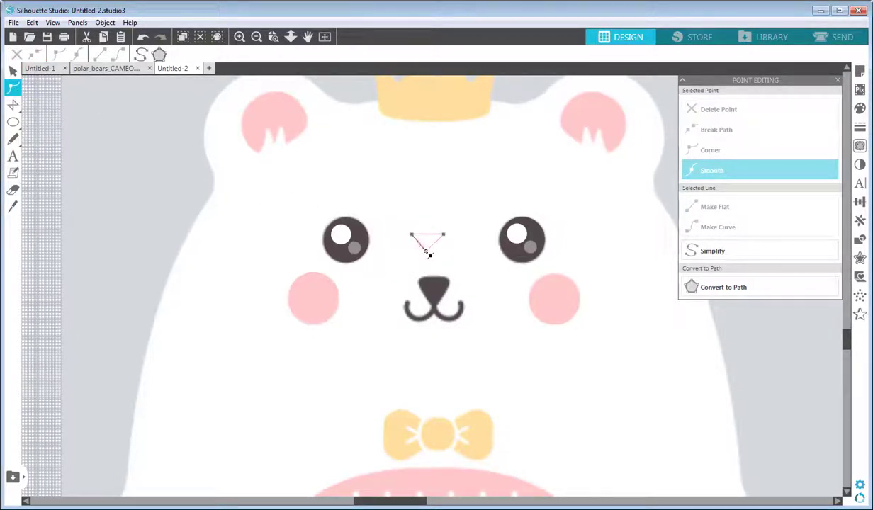
pyautogui.click(428, 256)
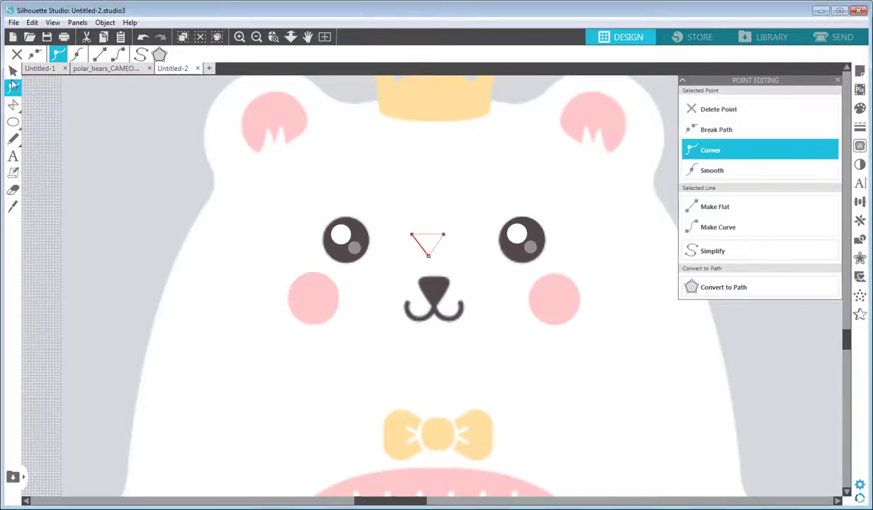
pyautogui.click(308, 181)
# Fill the triangle with the dark eye colour and give it a matching outline 3 pt thick
pyautogui.click(18, 56)
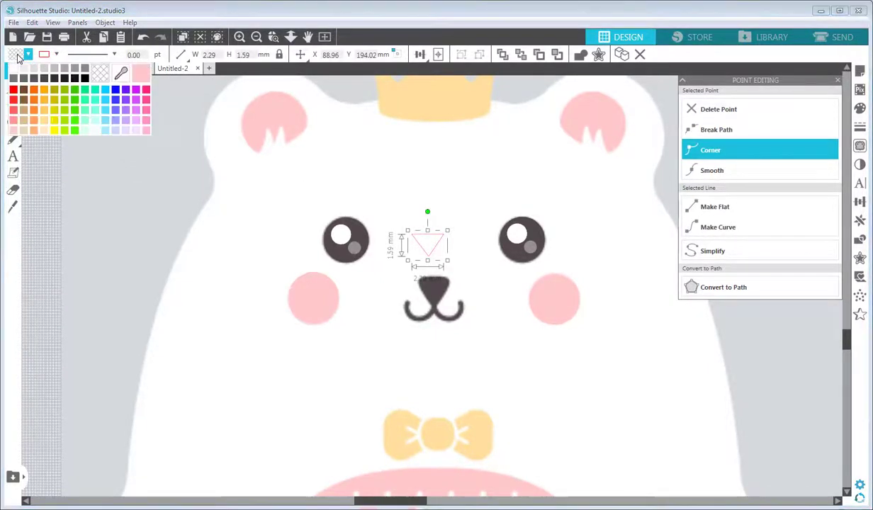
pyautogui.click(354, 237)
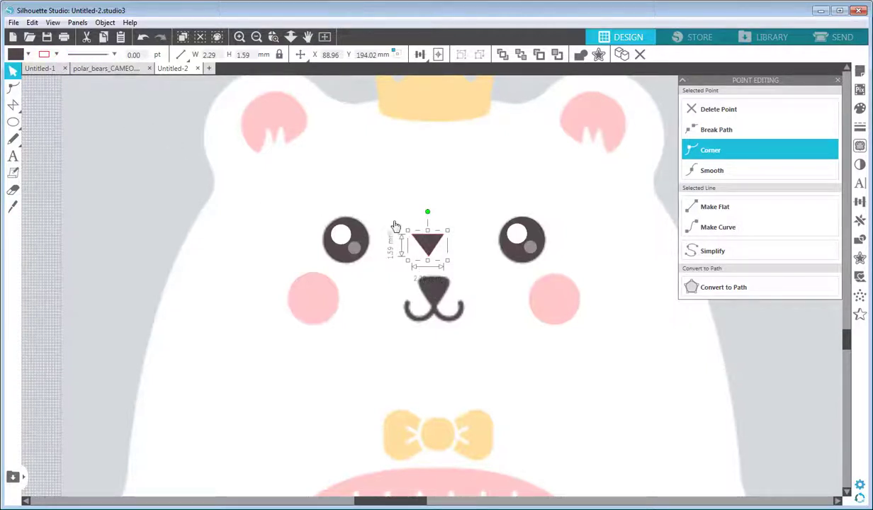
pyautogui.click(57, 56)
pyautogui.click(173, 78)
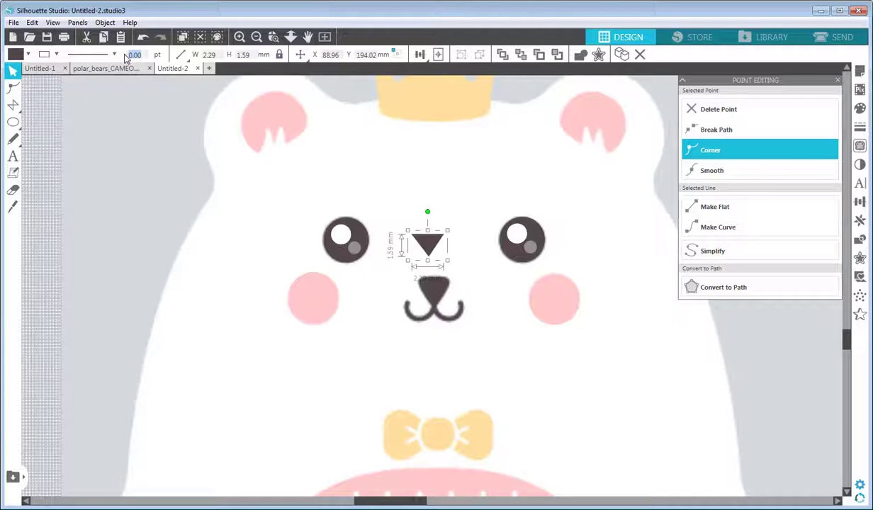
pyautogui.write('3')
pyautogui.press('Return')
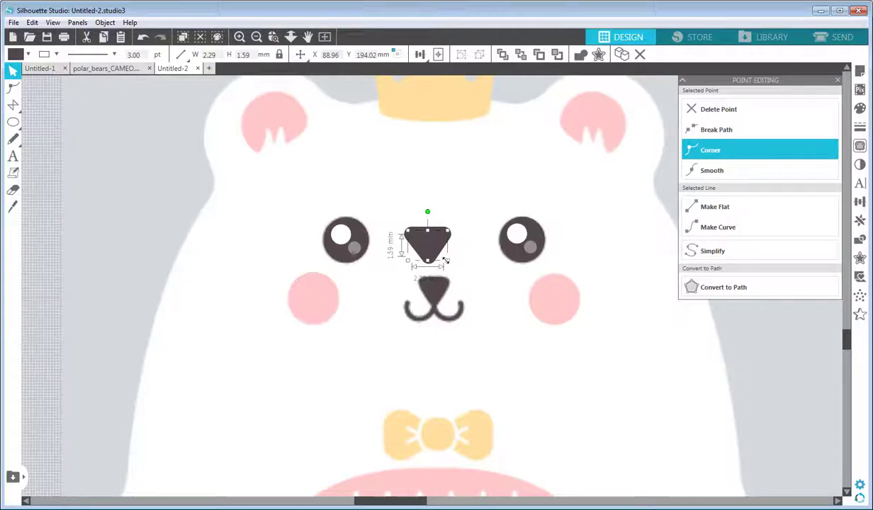
# Scale the nose triangle down to about 1.69 by 1.17 mm and position it over the reference nose
pyautogui.moveTo(446, 261); pyautogui.dragTo(440, 294)
pyautogui.click(240, 37)
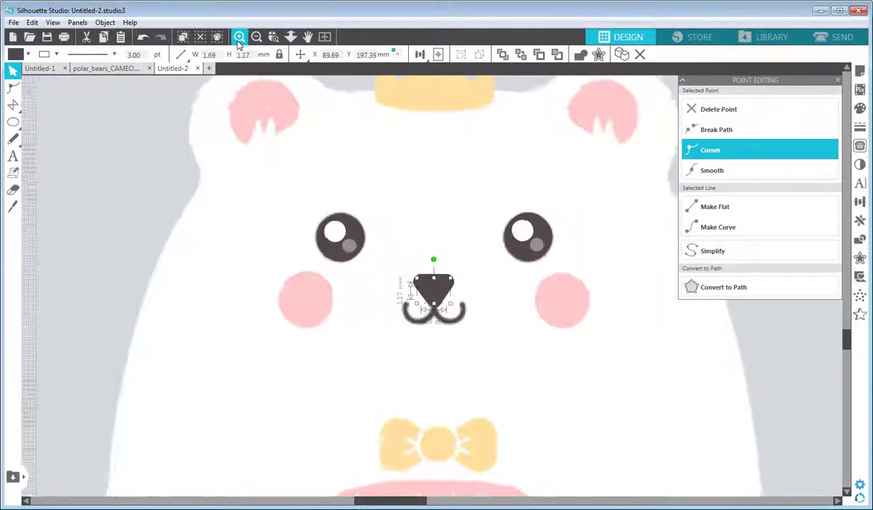
pyautogui.click(307, 37)
pyautogui.moveTo(420, 229); pyautogui.dragTo(418, 193)
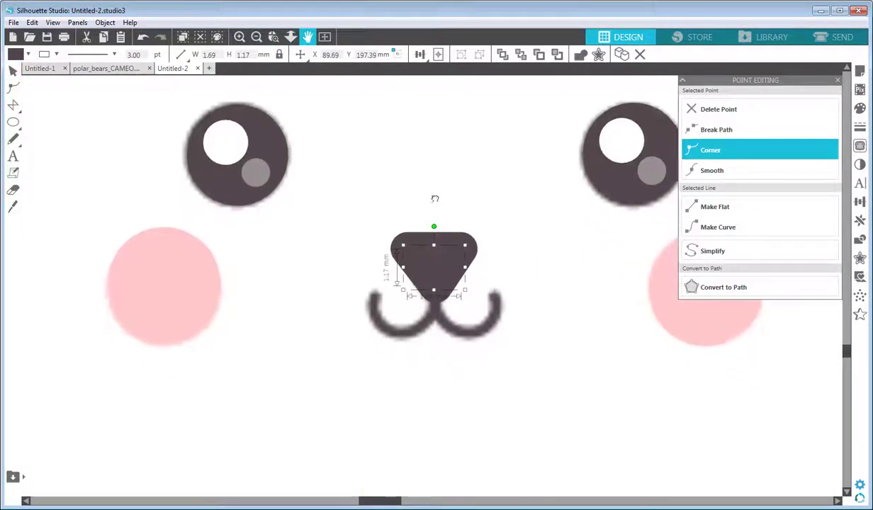
# Set the nose triangle's outline thickness to 2 pt
pyautogui.click(13, 71)
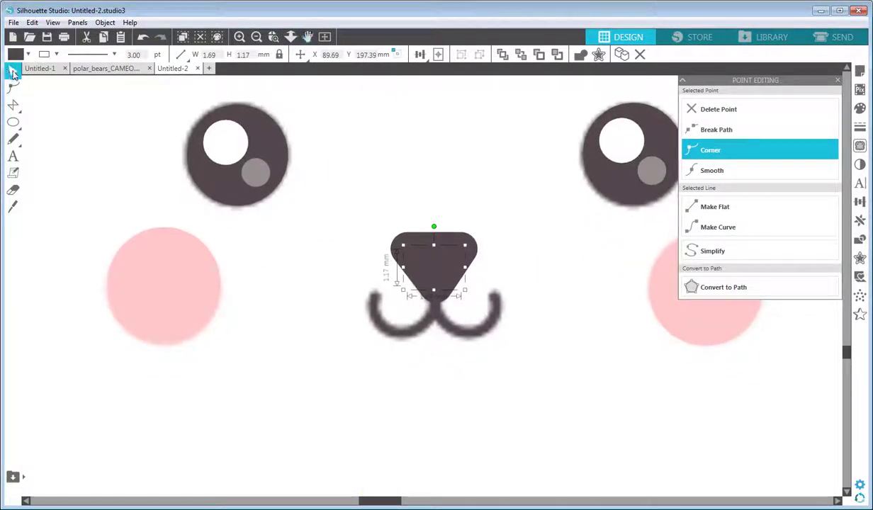
pyautogui.click(134, 54)
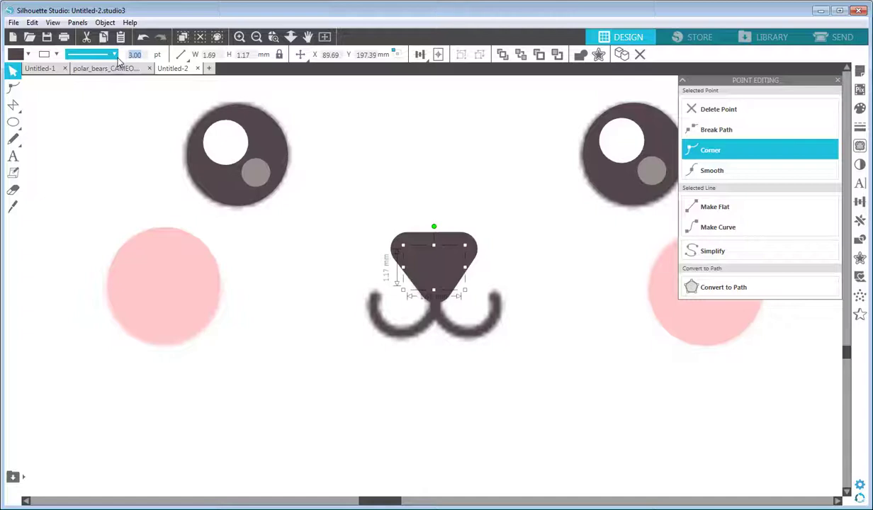
pyautogui.write('2')
pyautogui.press('Return')
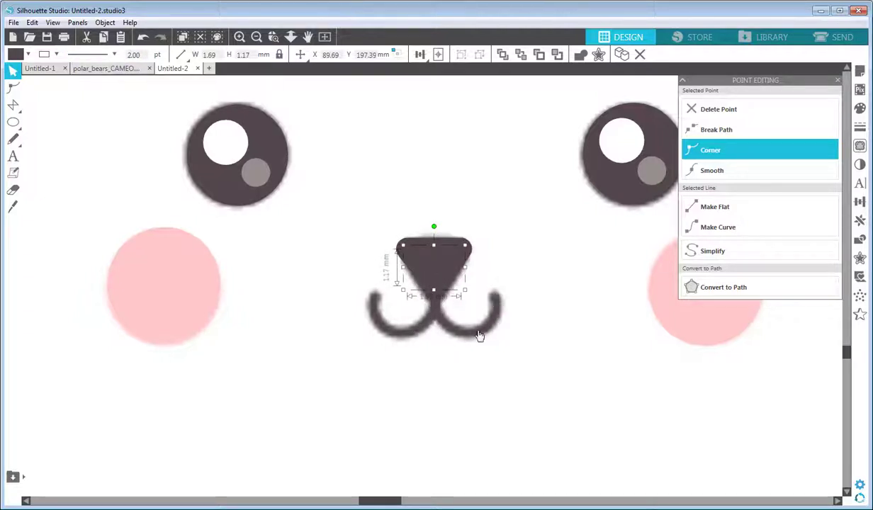
# Draw an upward-opening arc of about 1.59 mm radius and 230° between an eye and the nose, with a dark eye-coloured outline
pyautogui.moveTo(13, 106)
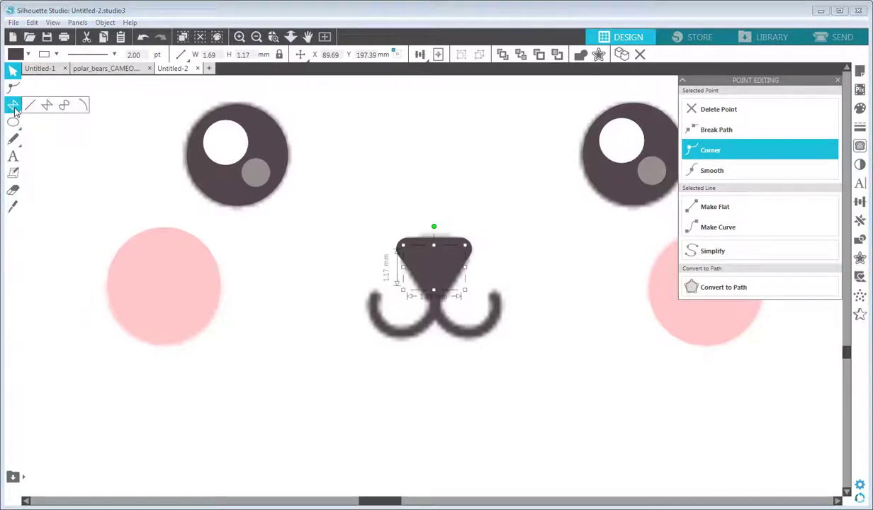
pyautogui.click(82, 107)
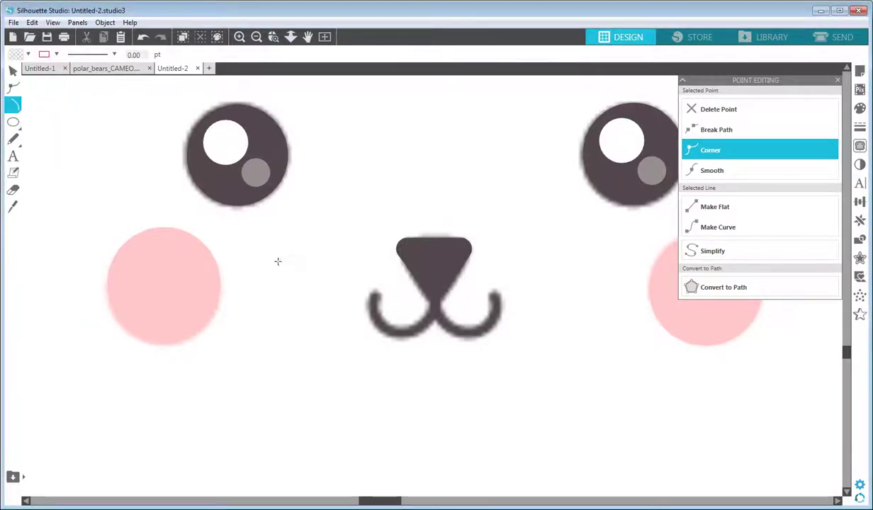
pyautogui.moveTo(273, 261); pyautogui.dragTo(329, 262)
pyautogui.click(328, 262)
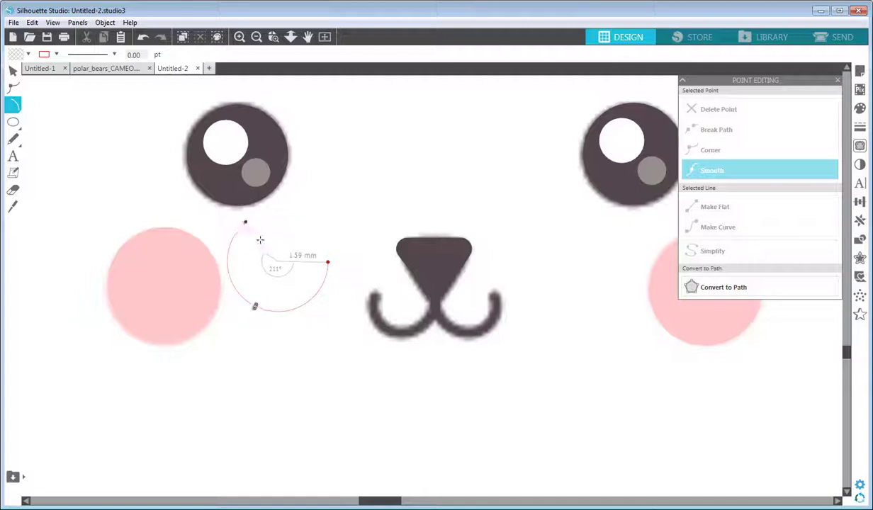
pyautogui.click(246, 223)
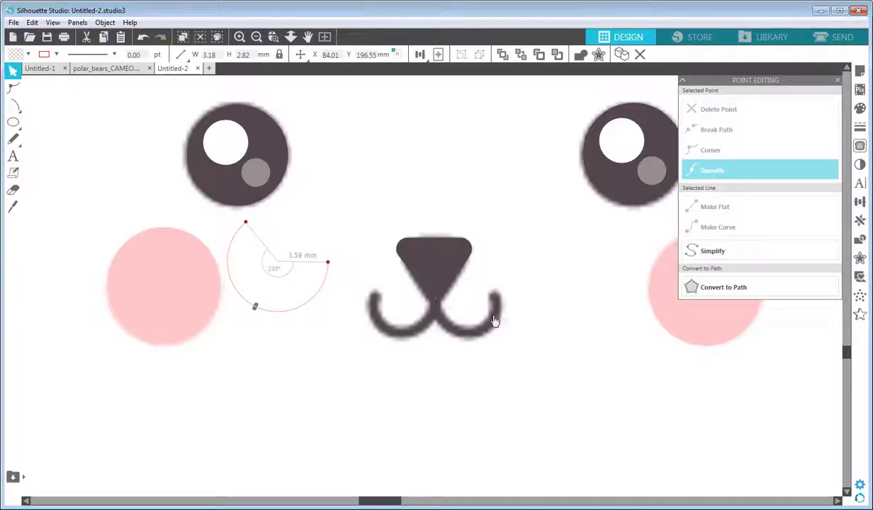
pyautogui.click(59, 55)
pyautogui.click(167, 78)
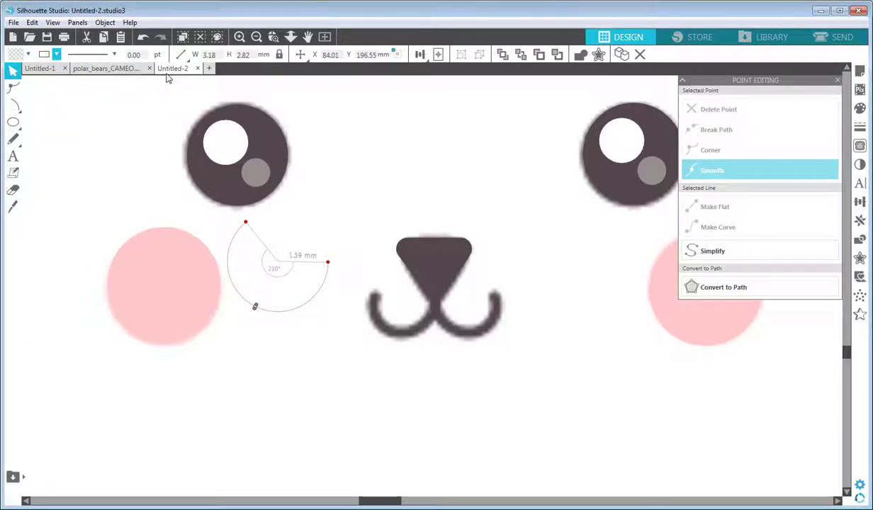
# Try outline thicknesses of 2, 1.5 and 1 pt on the arc, and undo the changes
pyautogui.click(145, 52)
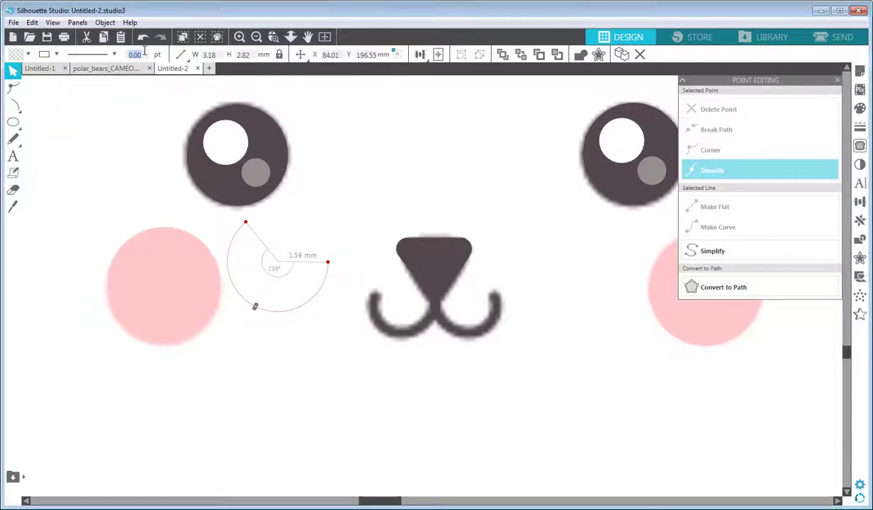
pyautogui.write('2')
pyautogui.press('Return')
pyautogui.click(145, 55)
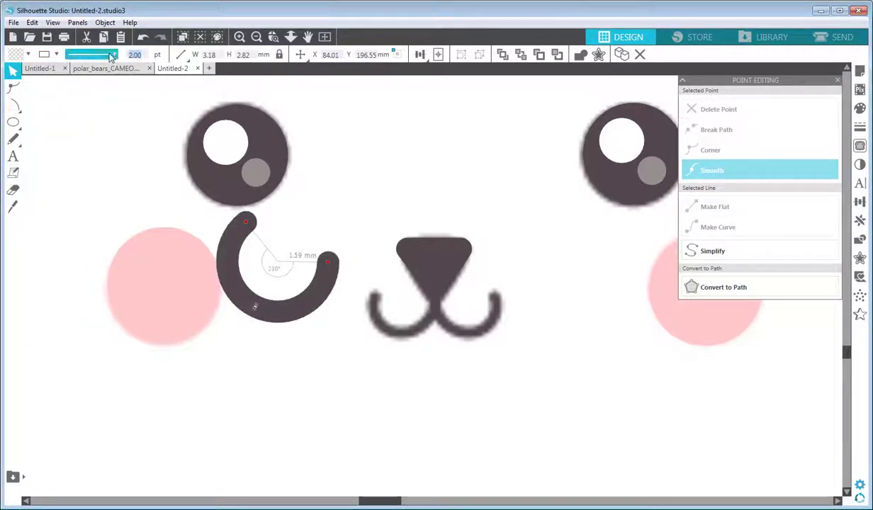
pyautogui.write('1.5')
pyautogui.press('Return')
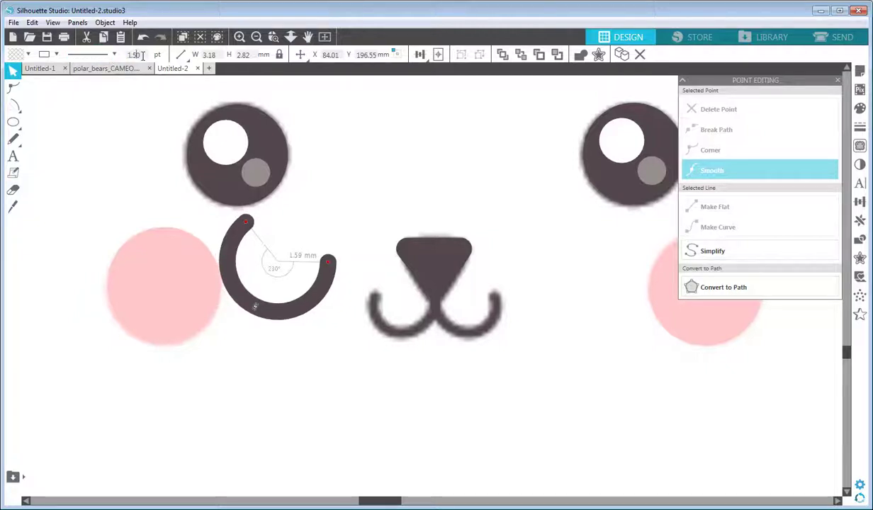
pyautogui.write('1')
pyautogui.press('Return')
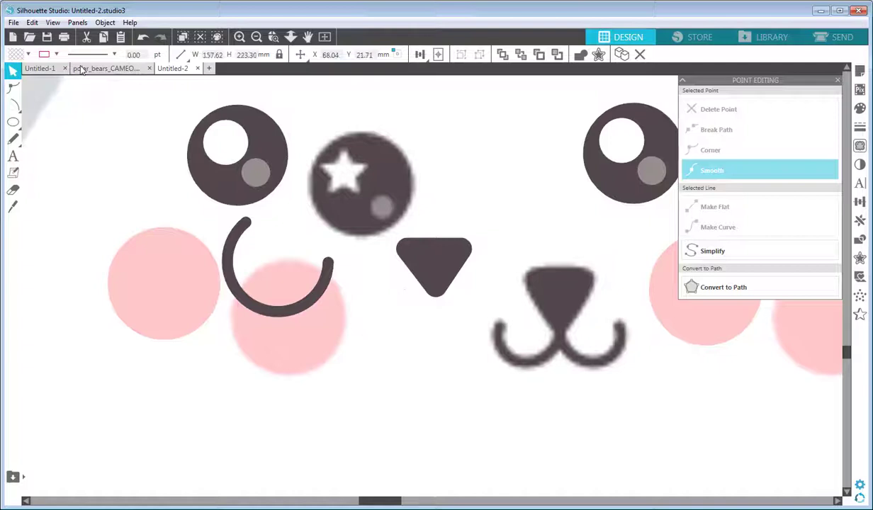
pyautogui.click(32, 22)
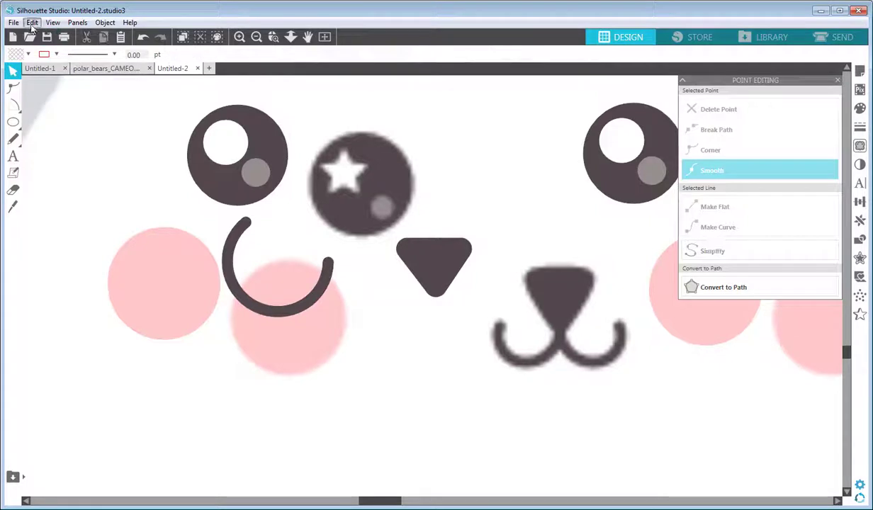
pyautogui.click(71, 34)
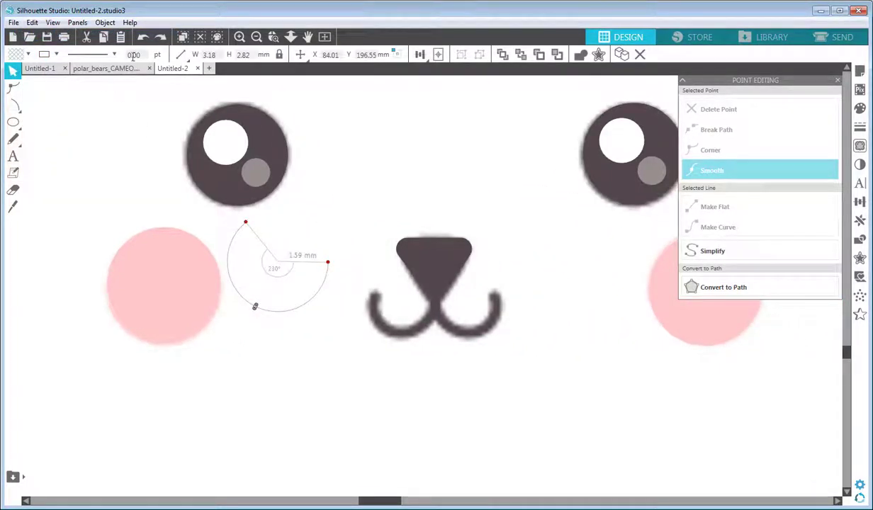
# Set the arc's outline thickness to 1.2 pt
pyautogui.write('1.5')
pyautogui.press('Return')
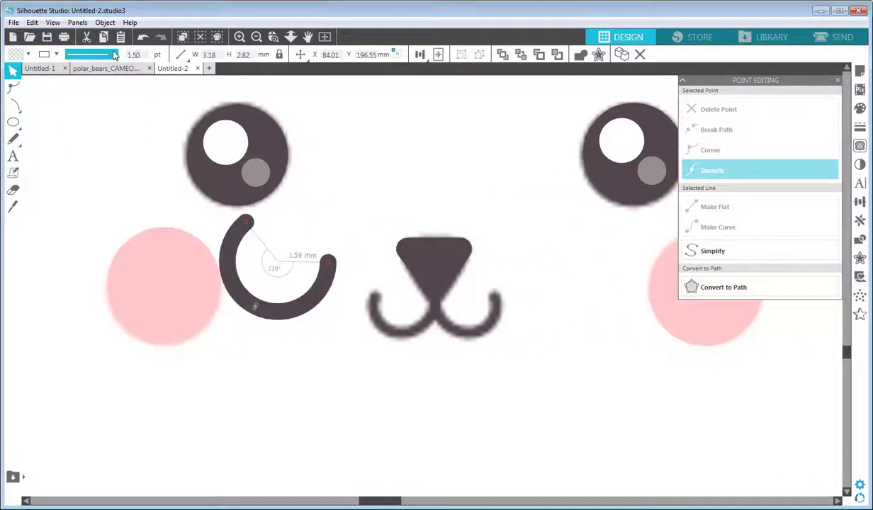
pyautogui.moveTo(114, 54); pyautogui.dragTo(67, 53)
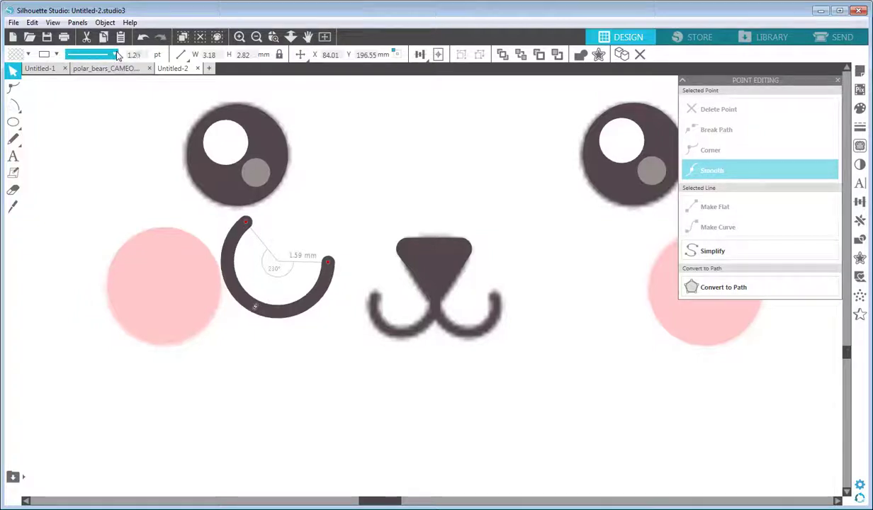
pyautogui.click(173, 227)
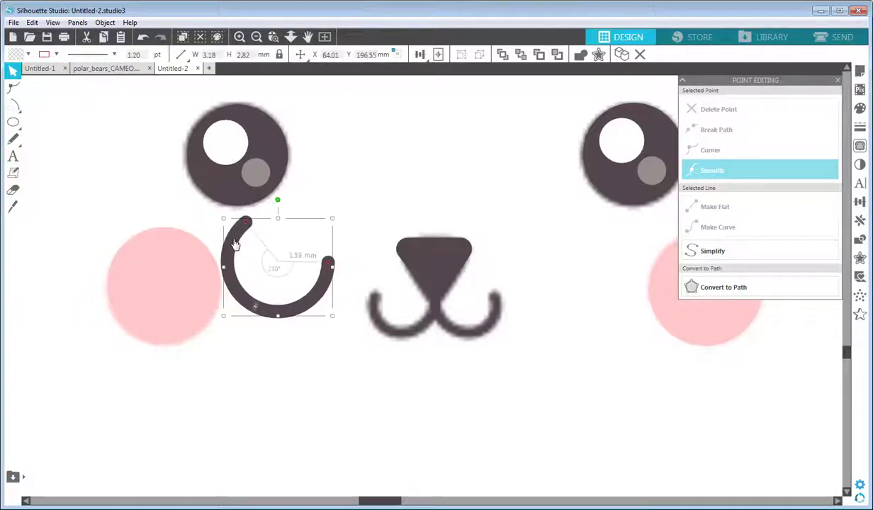
# Move the arc onto the right half of the reference mouth and scale it to about 1.94 by 1.73 mm
pyautogui.click(236, 244)
pyautogui.moveTo(236, 243); pyautogui.dragTo(440, 272)
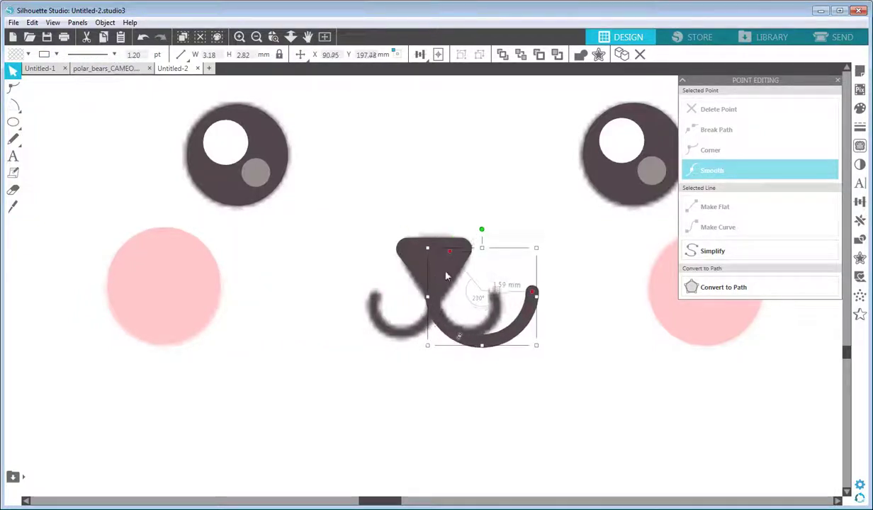
pyautogui.moveTo(538, 345); pyautogui.dragTo(489, 287)
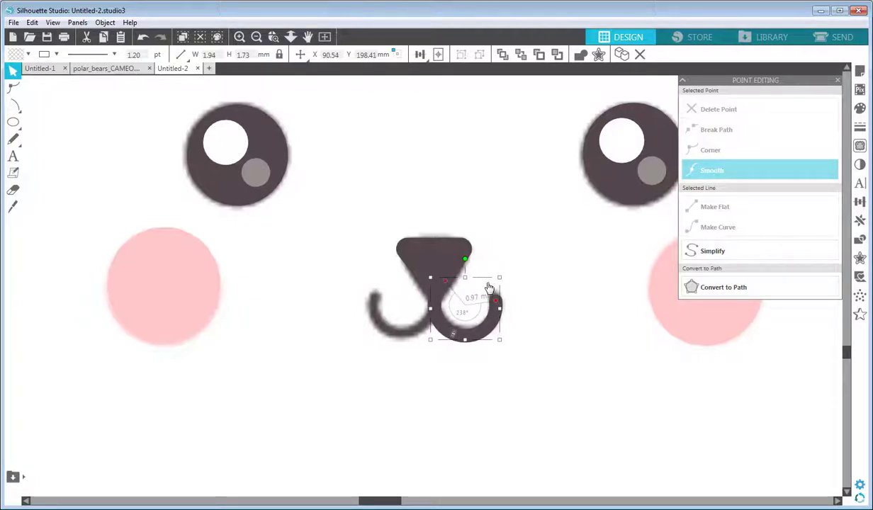
# Duplicate the arc onto the left half of the mouth, shorten its outer end to about 198° and adjust its position
pyautogui.moveTo(449, 308); pyautogui.dragTo(425, 328)
pyautogui.click(387, 287)
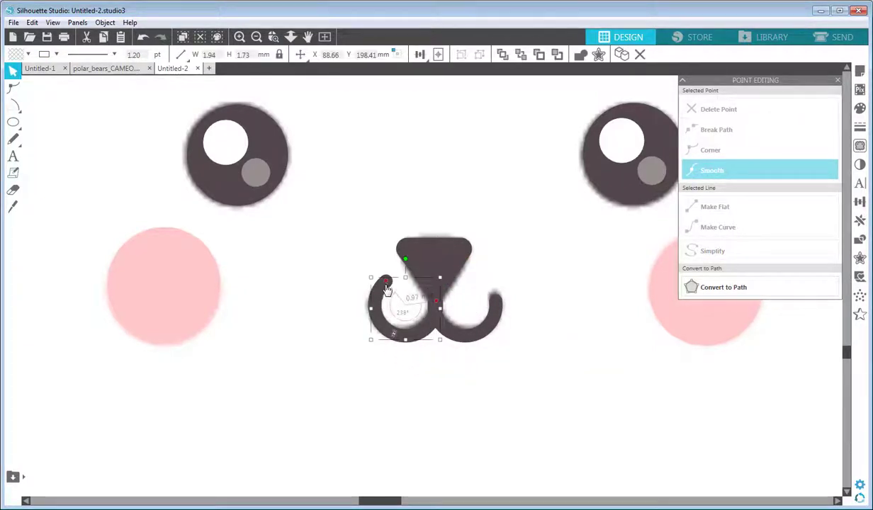
pyautogui.moveTo(405, 253); pyautogui.dragTo(269, 283)
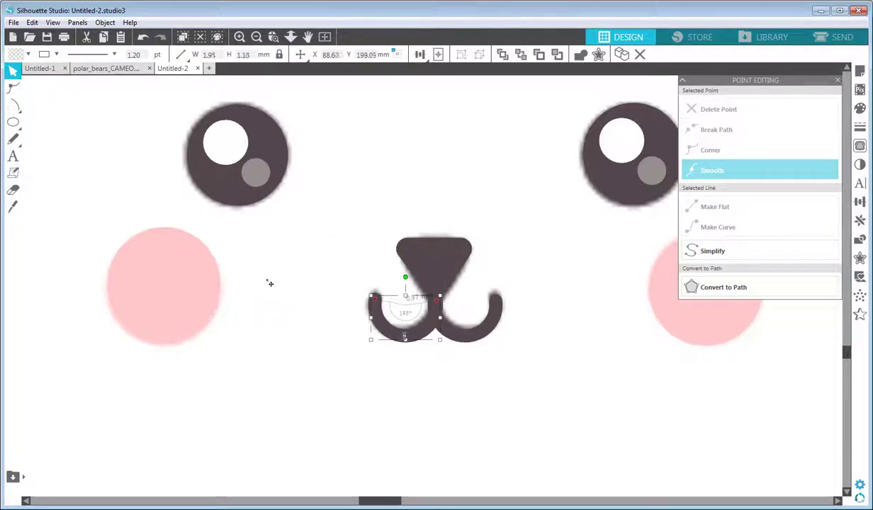
pyautogui.moveTo(386, 256); pyautogui.dragTo(384, 240)
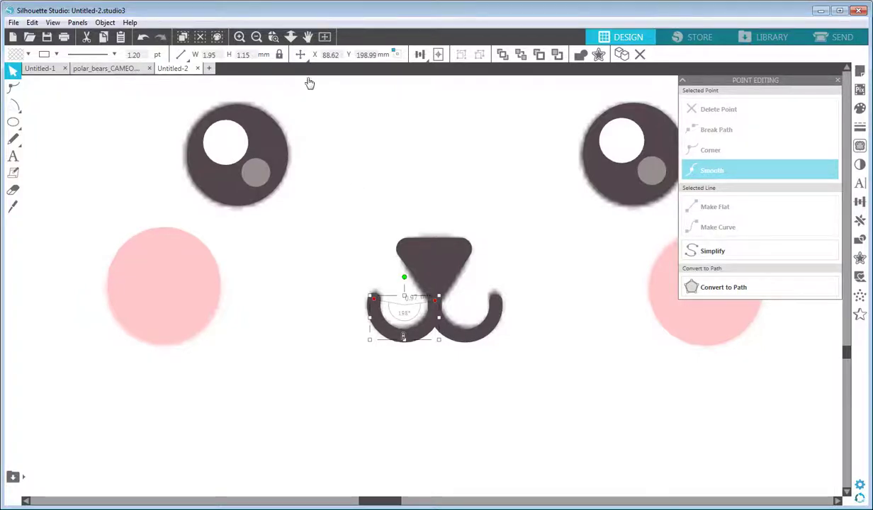
# Group the drawn eyes, cheeks, nose and mouth arcs into one face object
pyautogui.click(256, 37)
pyautogui.click(257, 37)
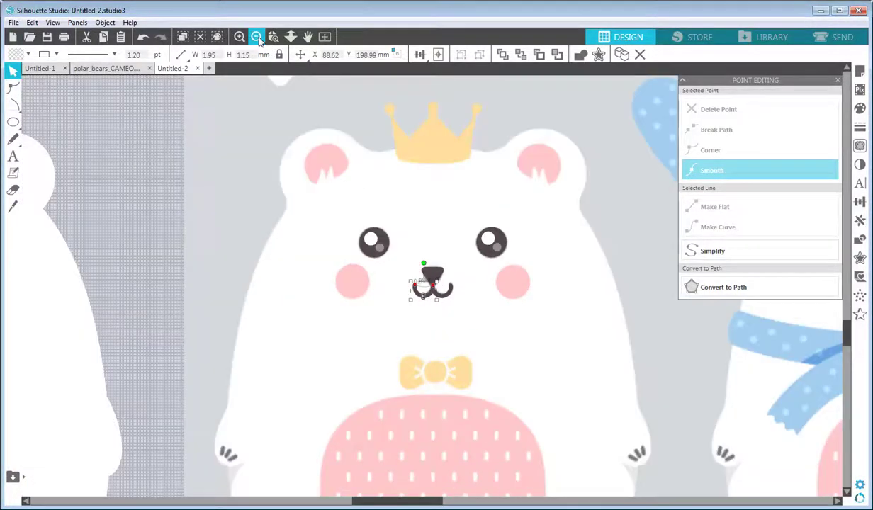
pyautogui.click(256, 37)
pyautogui.click(236, 218)
pyautogui.moveTo(237, 217); pyautogui.dragTo(321, 195)
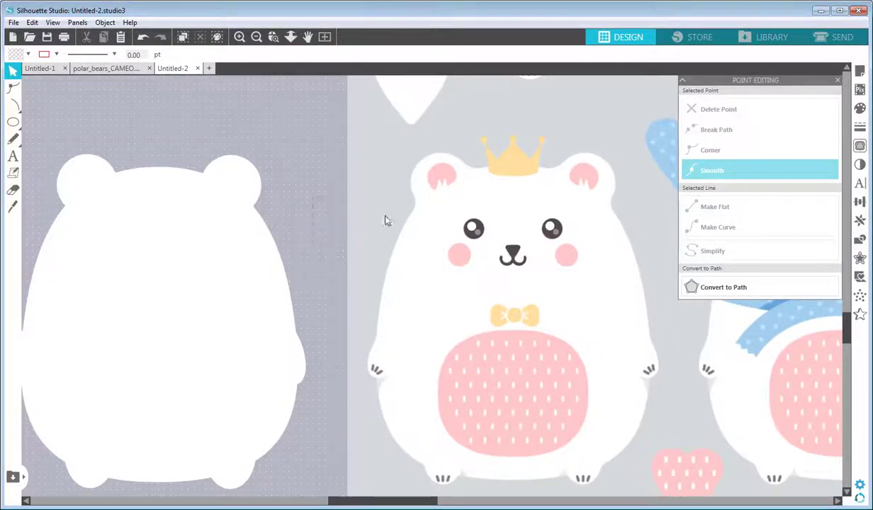
pyautogui.moveTo(375, 212); pyautogui.dragTo(588, 281)
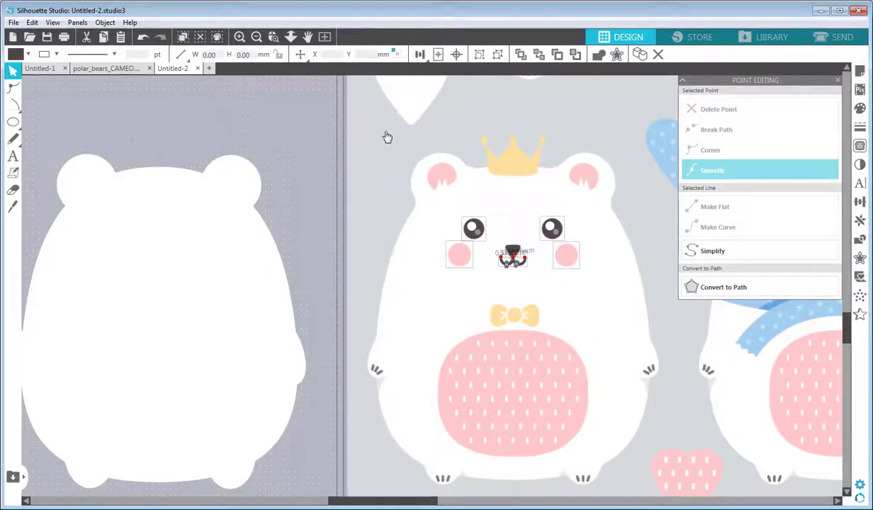
pyautogui.click(103, 23)
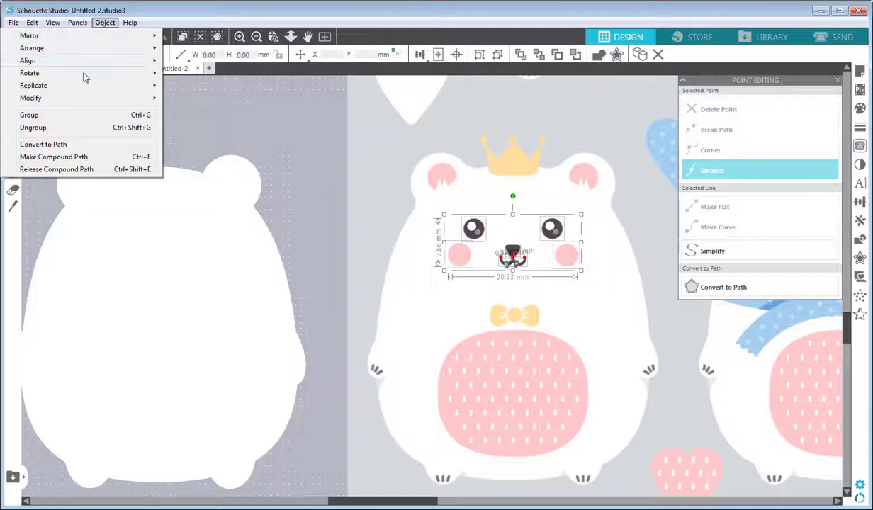
pyautogui.click(71, 118)
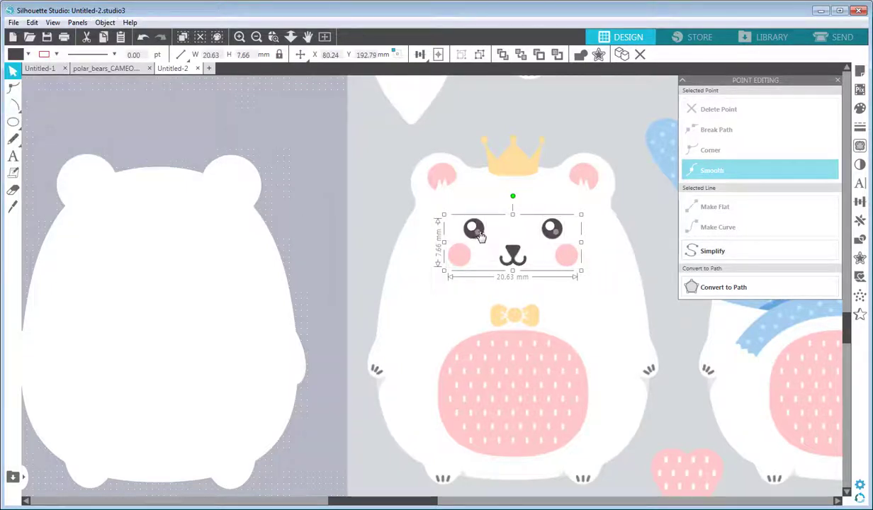
# Undo the accidental move of the reference image
pyautogui.click(177, 142)
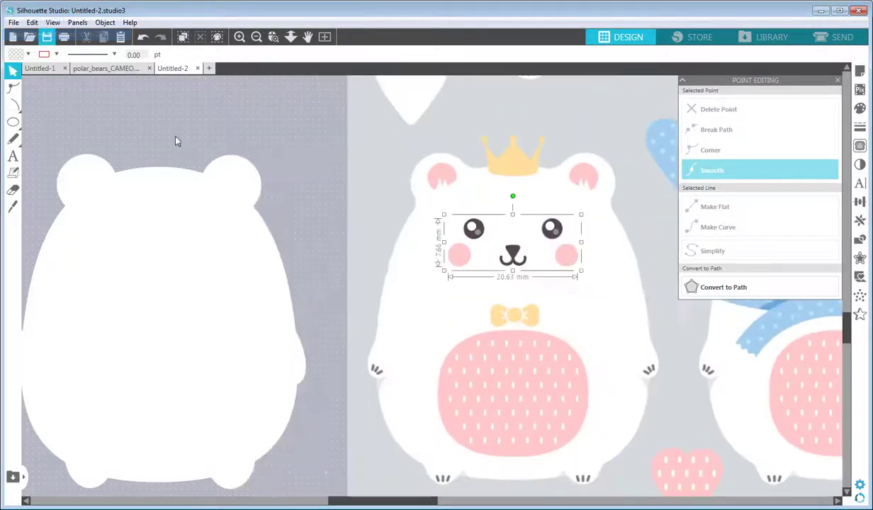
pyautogui.click(32, 22)
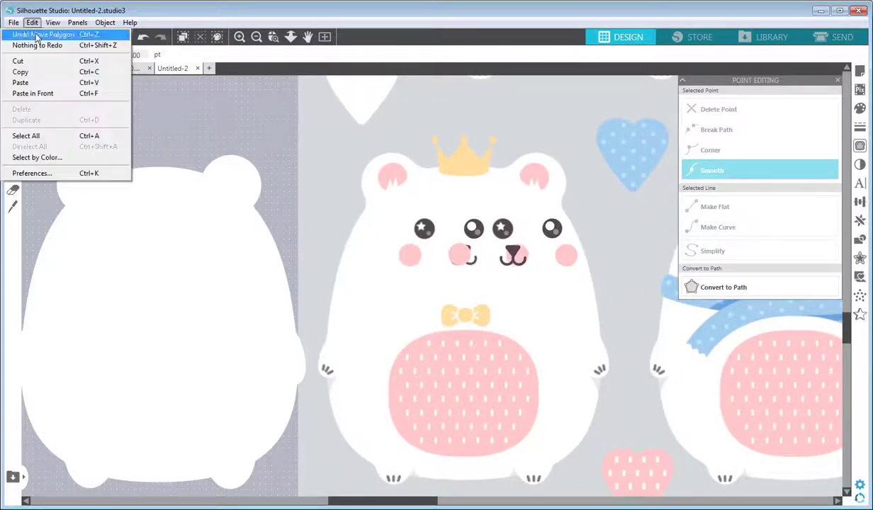
pyautogui.click(39, 35)
# Send the reference image to the back, behind the grouped face
pyautogui.click(476, 239)
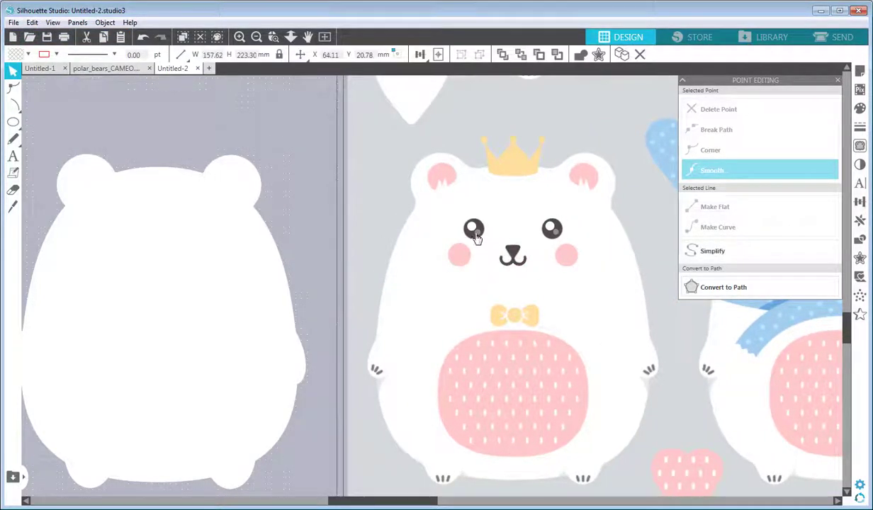
pyautogui.rightClick(410, 187)
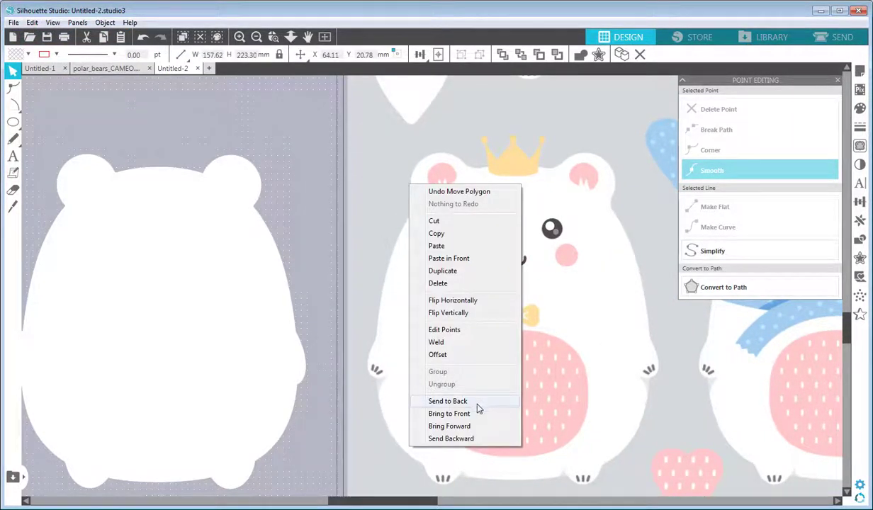
pyautogui.click(457, 401)
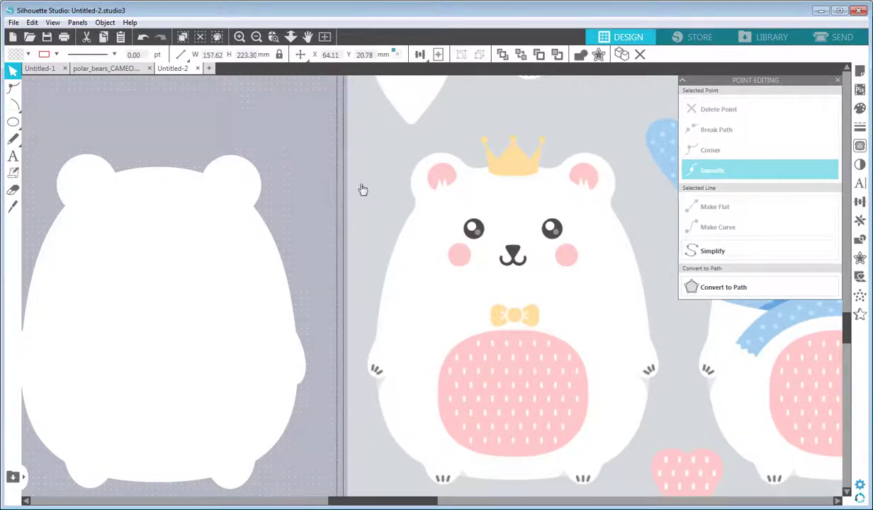
# Move the grouped face horizontally from the reference bear onto the drawn body, centring it between the body's sides below the ears
pyautogui.click(446, 214)
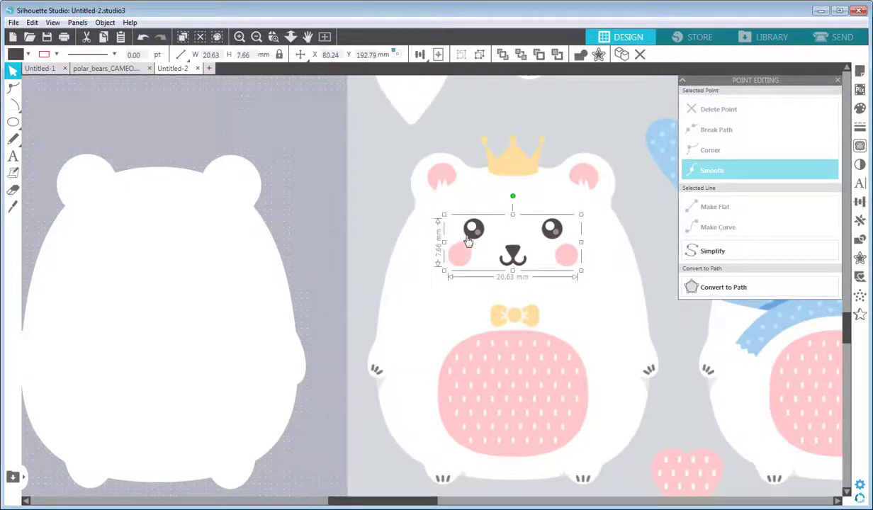
pyautogui.press('Left')
pyautogui.press('Left')
pyautogui.press('Left')
pyautogui.press('Left')
pyautogui.press('Left')
pyautogui.press('Left')
pyautogui.press('Left')
pyautogui.press('Left')
pyautogui.press('Left')
pyautogui.press('Left')
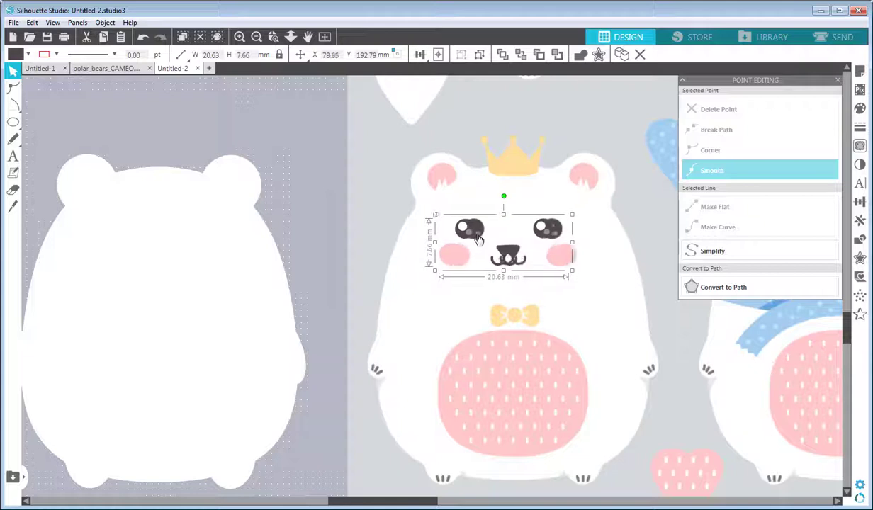
pyautogui.press('Left')
pyautogui.press('Left')
pyautogui.press('Left')
pyautogui.press('Left')
pyautogui.press('Left')
pyautogui.press('Left')
pyautogui.press('Left')
pyautogui.press('Left')
pyautogui.press('Left')
pyautogui.press('Left')
pyautogui.press('Left')
pyautogui.press('Left')
pyautogui.press('Left')
pyautogui.press('Left')
pyautogui.press('Left')
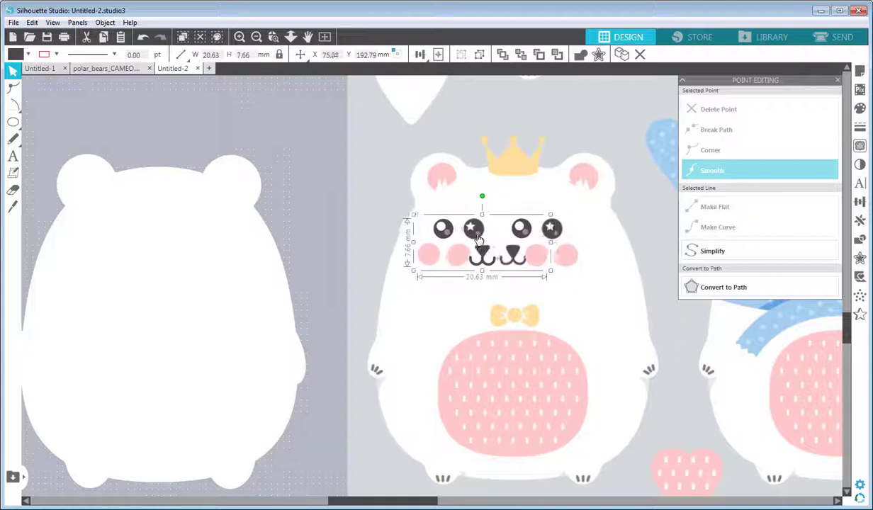
pyautogui.press('Left')
pyautogui.press('Left')
pyautogui.press('Left')
pyautogui.press('Left')
pyautogui.press('Left')
pyautogui.press('Left')
pyautogui.press('Left')
pyautogui.press('Left')
pyautogui.press('Left')
pyautogui.press('Left')
pyautogui.press('Left')
pyautogui.press('Left')
pyautogui.press('Left')
pyautogui.press('Left')
pyautogui.press('Left')
pyautogui.press('Left')
pyautogui.press('Left')
pyautogui.press('Left')
pyautogui.press('Left')
pyautogui.press('Left')
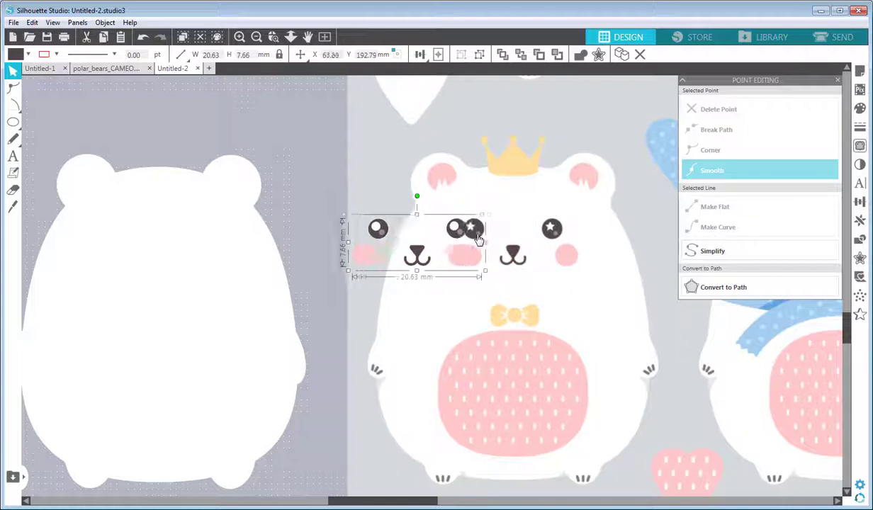
pyautogui.press('Left')
pyautogui.press('Left')
pyautogui.press('Left')
pyautogui.press('Left')
pyautogui.press('Left')
pyautogui.press('Left')
pyautogui.press('Left')
pyautogui.press('Left')
pyautogui.press('Left')
pyautogui.press('Left')
pyautogui.press('Left')
pyautogui.press('Left')
pyautogui.press('Left')
pyautogui.press('Left')
pyautogui.press('Left')
pyautogui.press('Left')
pyautogui.press('Left')
pyautogui.press('Left')
pyautogui.press('Left')
pyautogui.press('Left')
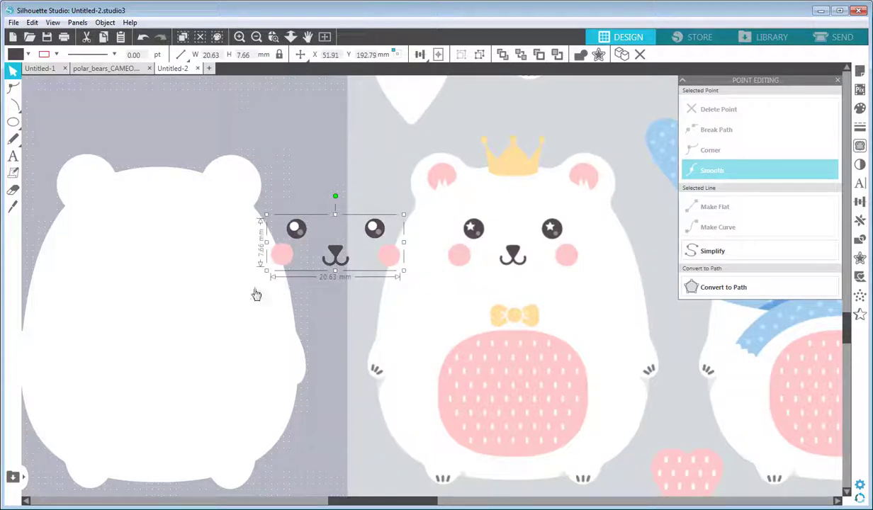
pyautogui.click(278, 176)
pyautogui.click(297, 233)
pyautogui.press('Left')
pyautogui.press('Left')
pyautogui.press('Left')
pyautogui.press('Left')
pyautogui.press('Left')
pyautogui.press('Left')
pyautogui.press('Left')
pyautogui.press('Left')
pyautogui.press('Left')
pyautogui.press('Left')
pyautogui.press('Left')
pyautogui.press('Left')
pyautogui.press('Left')
pyautogui.press('Left')
pyautogui.press('Left')
pyautogui.press('Left')
pyautogui.press('Left')
pyautogui.press('Left')
pyautogui.press('Left')
pyautogui.press('Left')
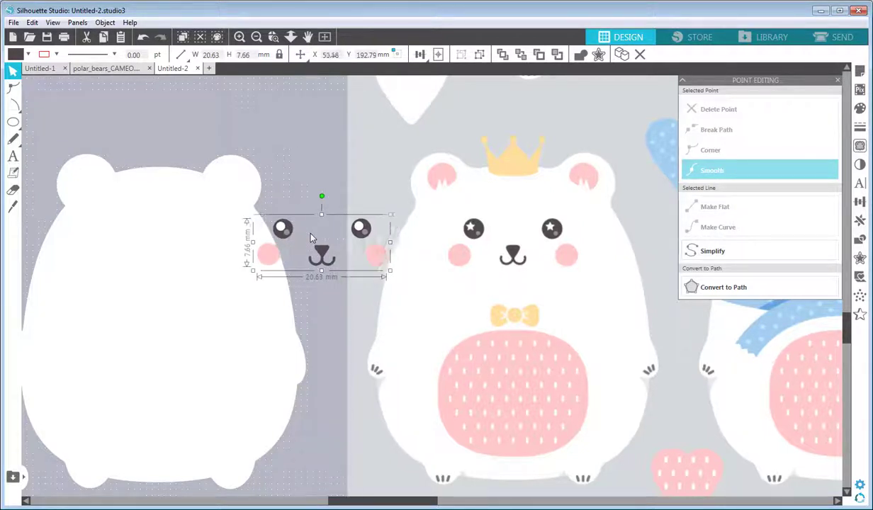
pyautogui.press('Left')
pyautogui.press('Left')
pyautogui.press('Left')
pyautogui.press('Left')
pyautogui.press('Left')
pyautogui.press('Left')
pyautogui.press('Left')
pyautogui.press('Left')
pyautogui.press('Left')
pyautogui.press('Left')
pyautogui.press('Left')
pyautogui.press('Left')
pyautogui.press('Left')
pyautogui.press('Left')
pyautogui.press('Left')
pyautogui.press('Left')
pyautogui.press('Left')
pyautogui.press('Left')
pyautogui.press('Left')
pyautogui.press('Left')
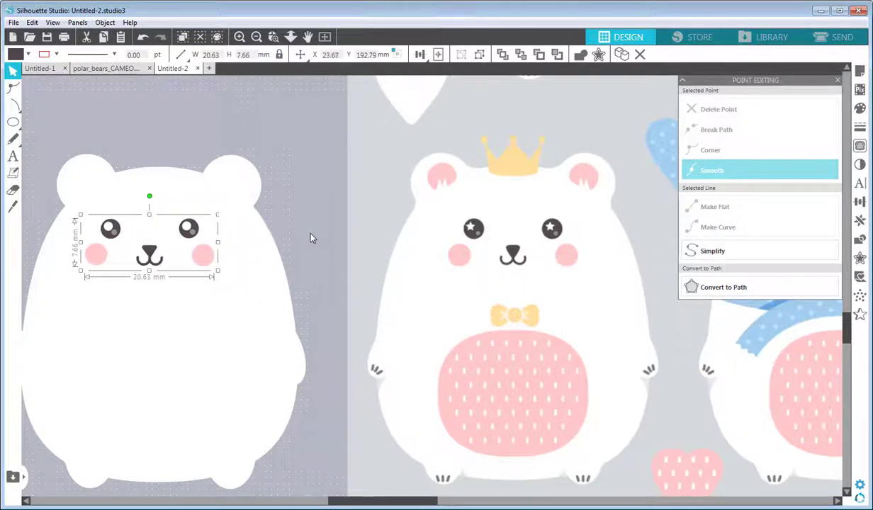
pyautogui.press('Right')
pyautogui.press('Right')
pyautogui.press('Right')
pyautogui.press('Right')
pyautogui.press('Right')
pyautogui.press('Right')
pyautogui.press('Right')
pyautogui.press('Right')
pyautogui.press('Right')
pyautogui.press('Right')
pyautogui.press('Right')
pyautogui.press('Right')
pyautogui.press('Right')
pyautogui.press('Right')
pyautogui.press('Right')
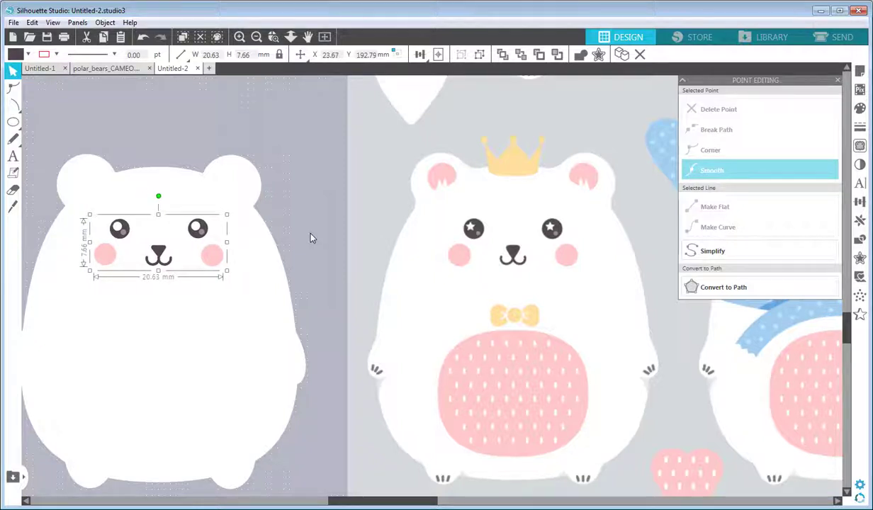
pyautogui.click(305, 224)
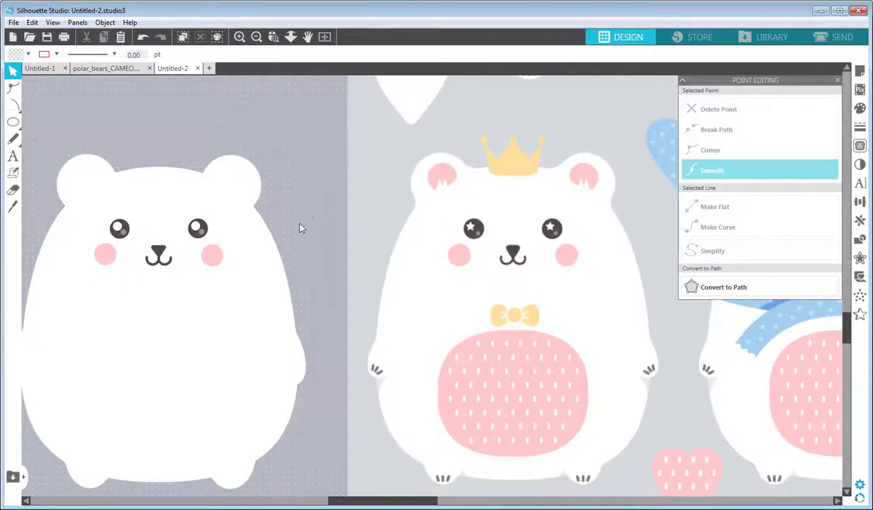
# Draw a circle about 5.57 mm across over the pink inner part of the reference bear's left ear
pyautogui.moveTo(300, 228); pyautogui.dragTo(316, 217)
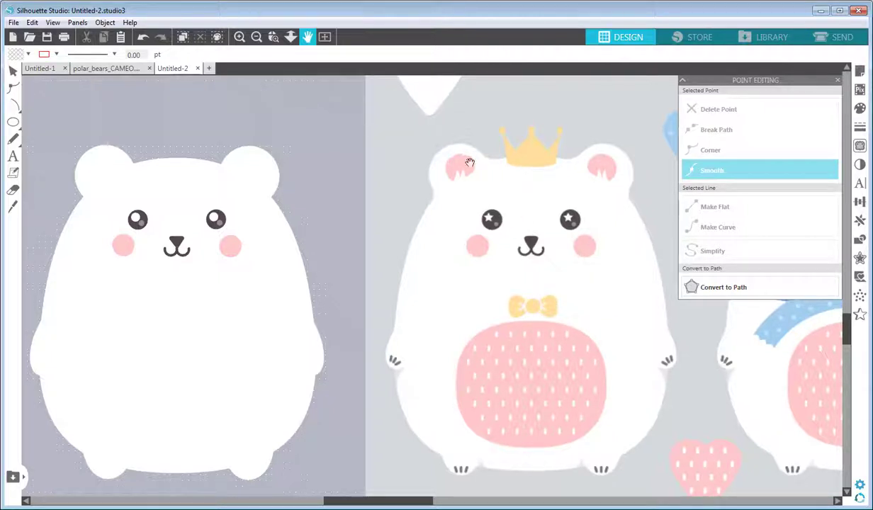
pyautogui.click(13, 122)
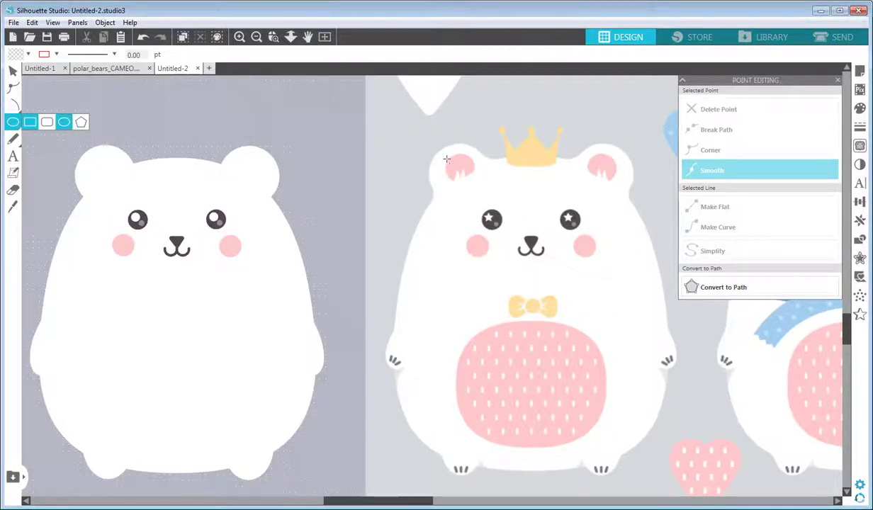
pyautogui.moveTo(446, 158); pyautogui.dragTo(478, 192)
pyautogui.press('v')
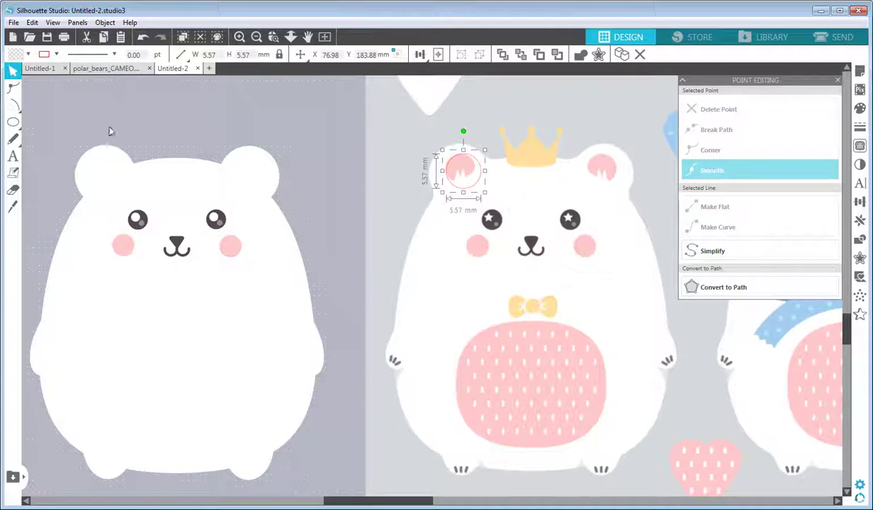
# Draw a circle about 28.28 mm across over the reference bear's head and undo the accidental move of the reference image
pyautogui.press('e')
pyautogui.moveTo(446, 257); pyautogui.dragTo(462, 107)
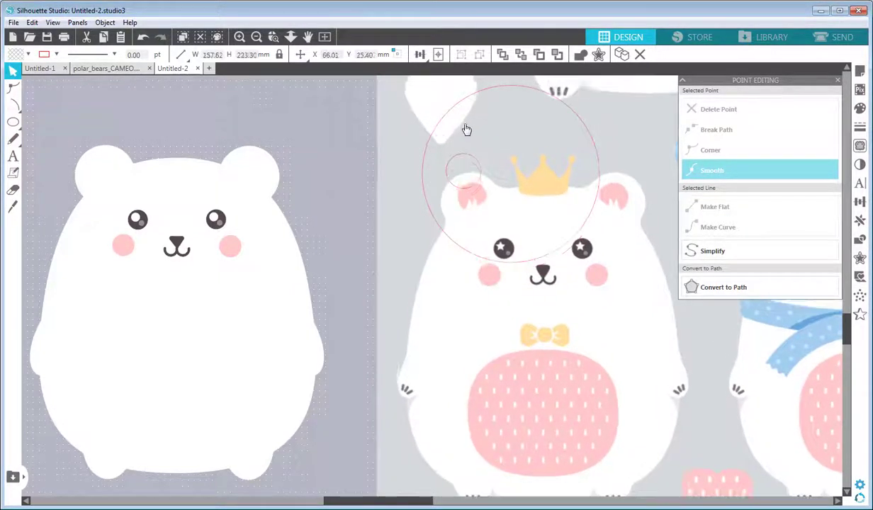
pyautogui.click(32, 22)
pyautogui.click(34, 33)
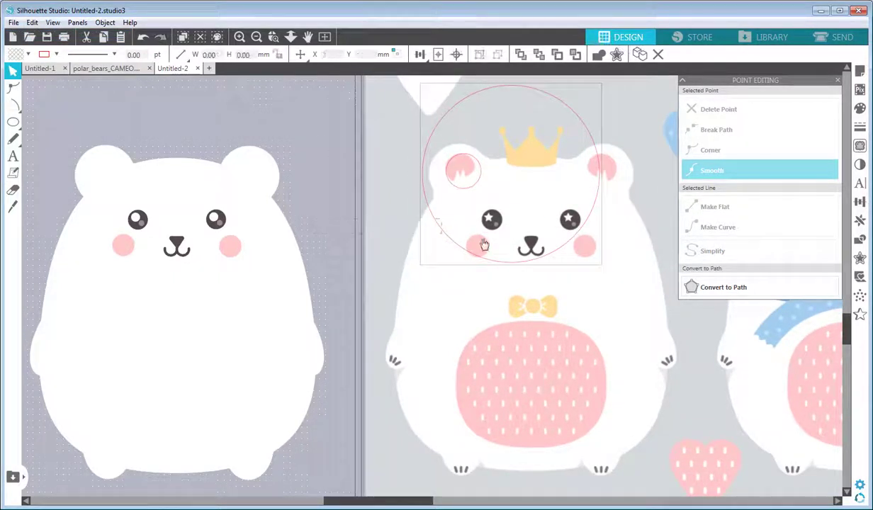
# Move the large circle down so it overlaps the lower part of the small ear circle, and subtract it from that circle
pyautogui.click(427, 169)
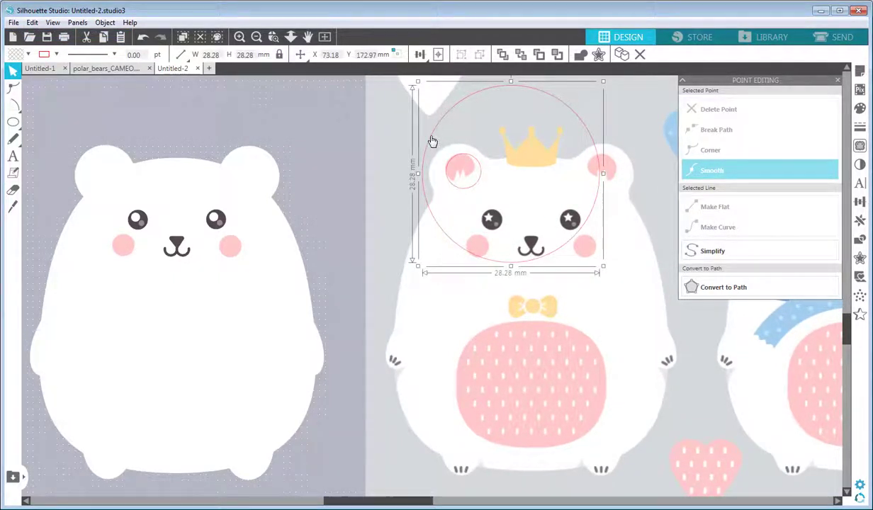
pyautogui.moveTo(434, 144); pyautogui.dragTo(430, 216)
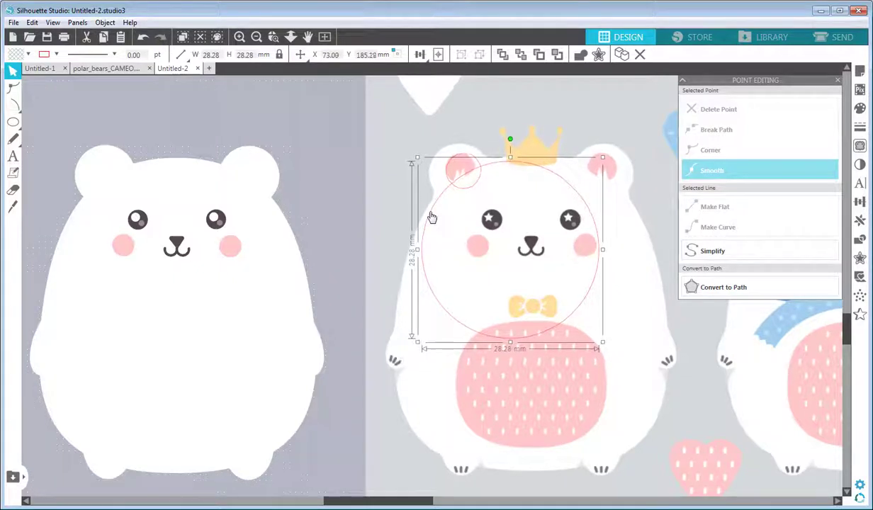
pyautogui.click(448, 172)
pyautogui.moveTo(317, 128); pyautogui.dragTo(490, 221)
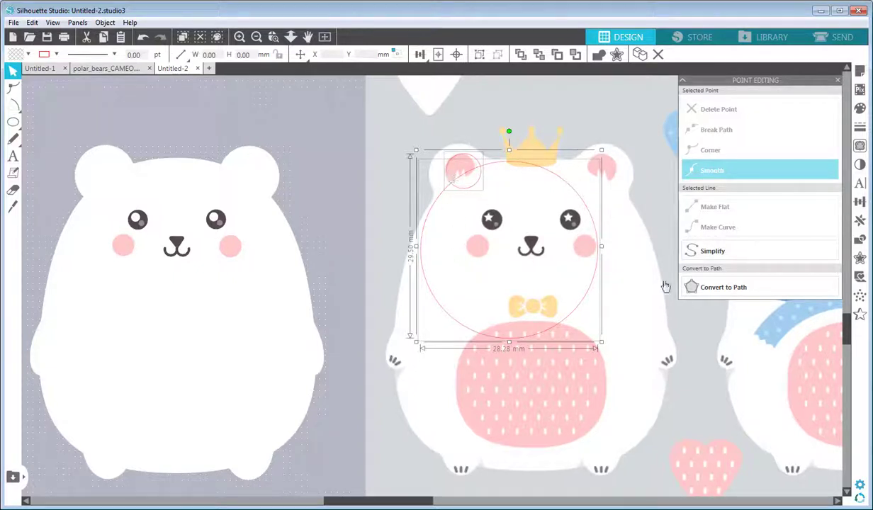
pyautogui.click(860, 241)
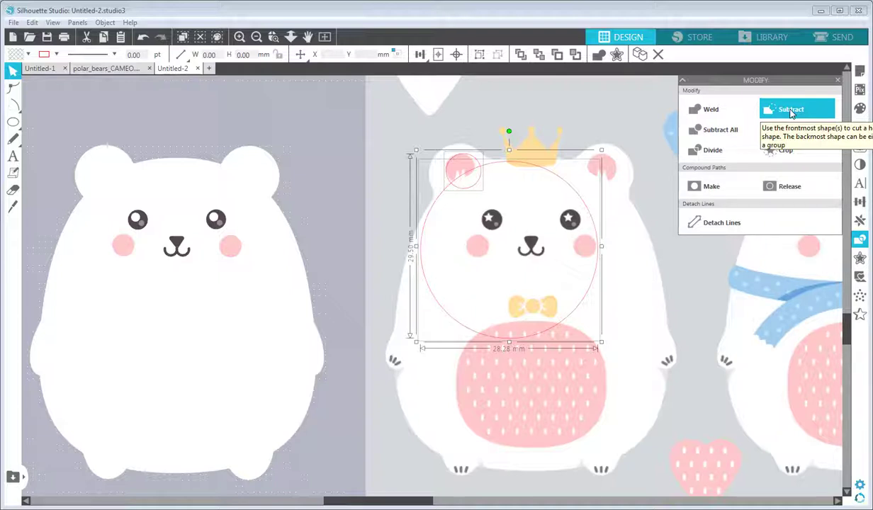
pyautogui.click(792, 111)
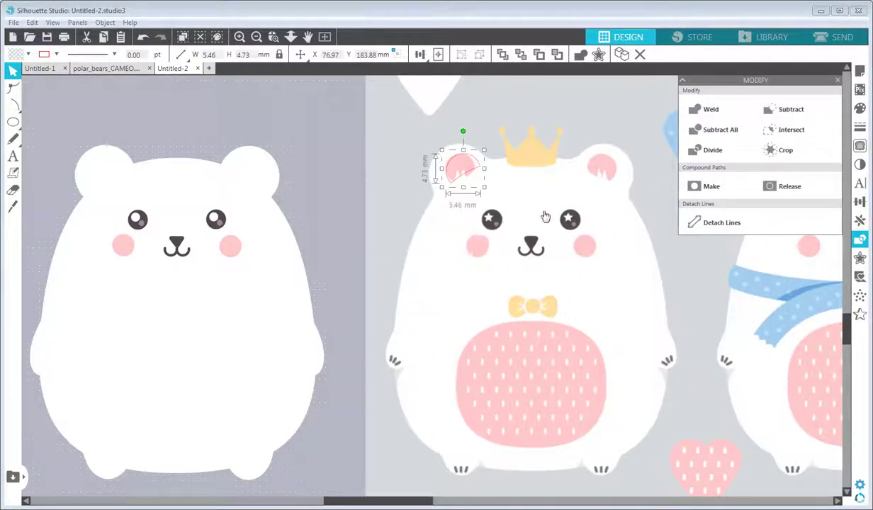
# Fill the cut inner-ear shape with the pink sampled from the reference ear and give it a matching pink 2.00 pt outline
pyautogui.press('i')
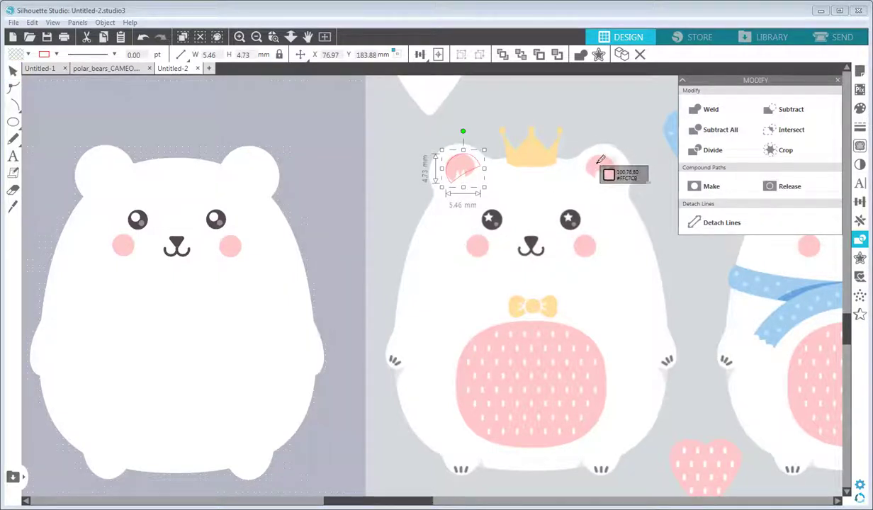
pyautogui.click(600, 163)
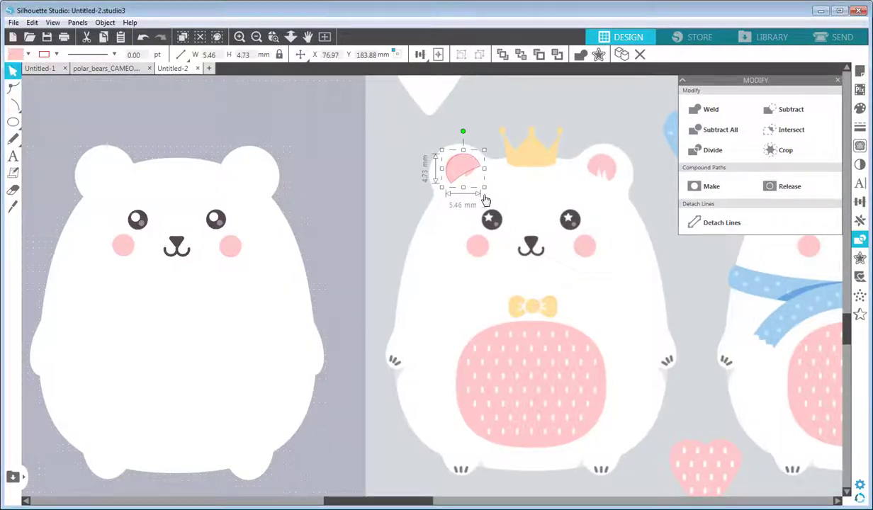
pyautogui.click(44, 57)
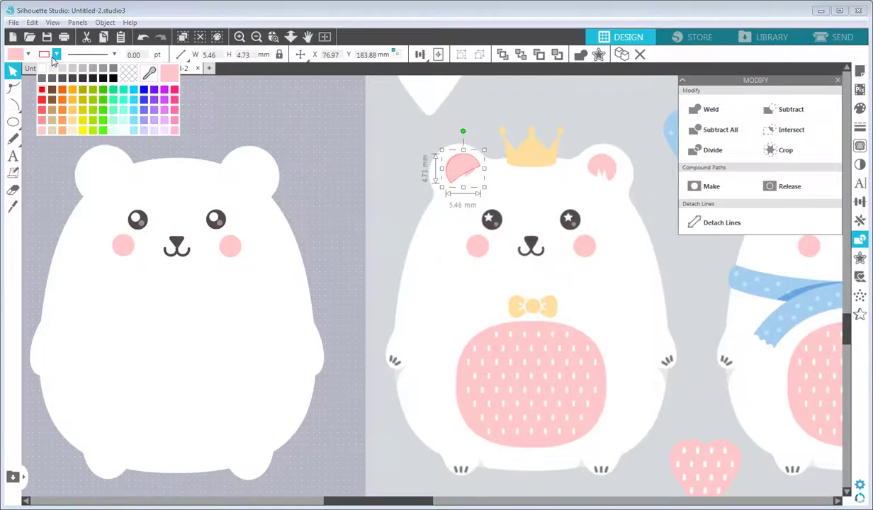
pyautogui.click(170, 75)
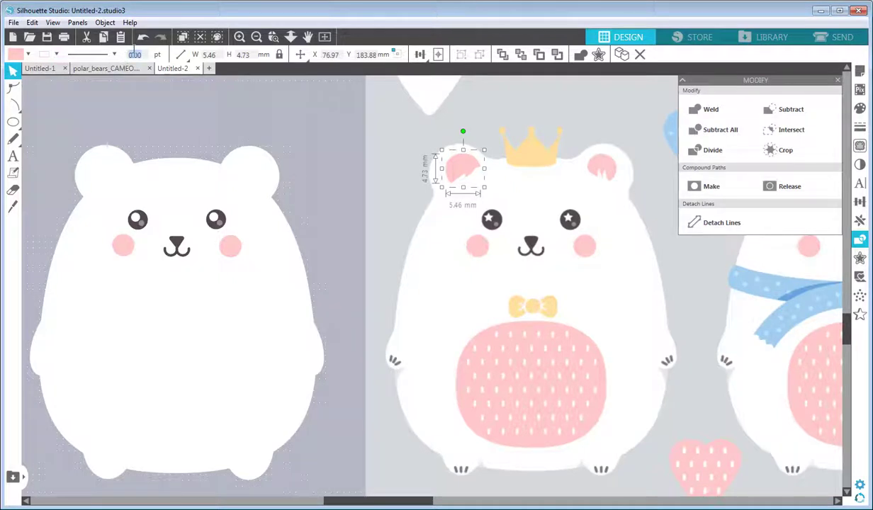
# Move the pink inner-ear shape onto the drawn bear's left ear and scale it to about 4.38 by 3.79 mm
pyautogui.moveTo(451, 164); pyautogui.dragTo(335, 166)
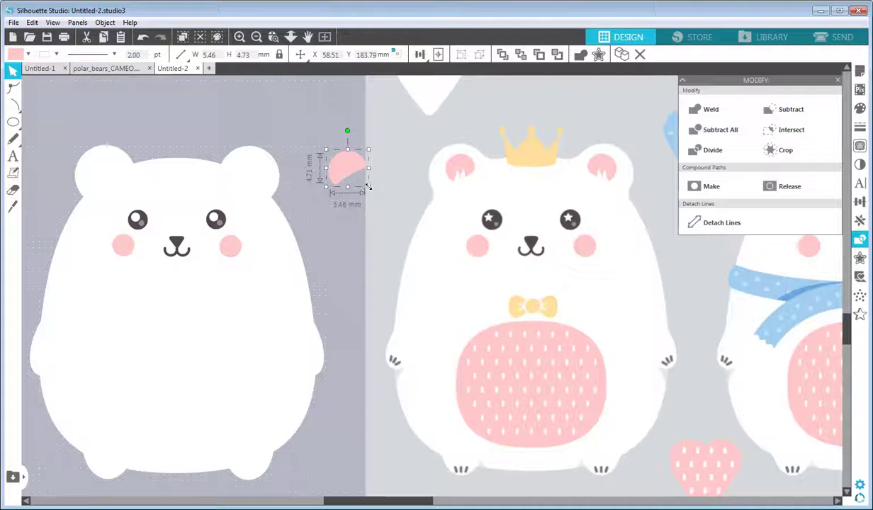
pyautogui.moveTo(367, 186); pyautogui.dragTo(112, 168)
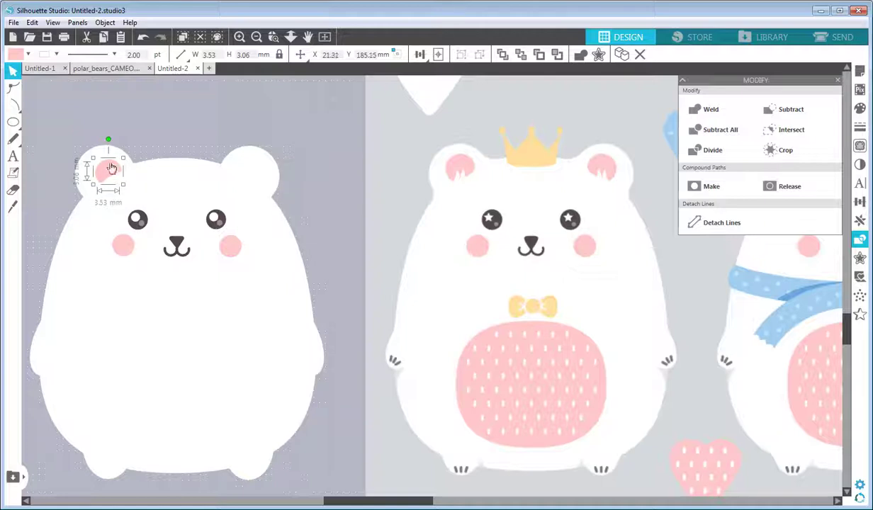
pyautogui.click(96, 169)
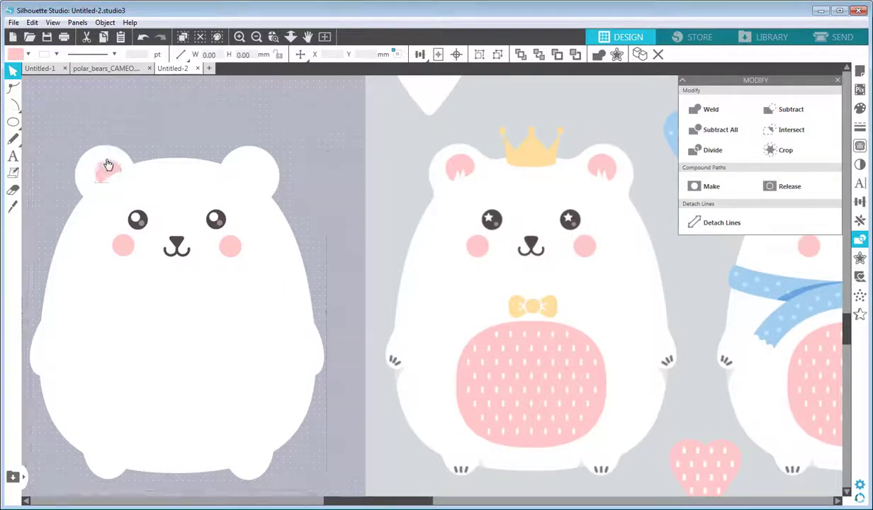
pyautogui.click(107, 168)
pyautogui.moveTo(91, 157); pyautogui.dragTo(113, 176)
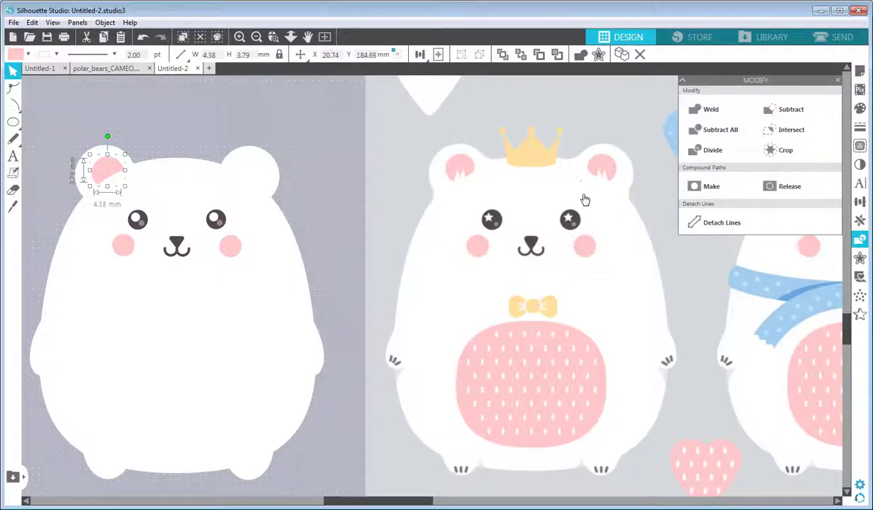
# Make a horizontally mirrored copy of the pink inner-ear shape and place it on the drawn bear's right ear
pyautogui.click(859, 222)
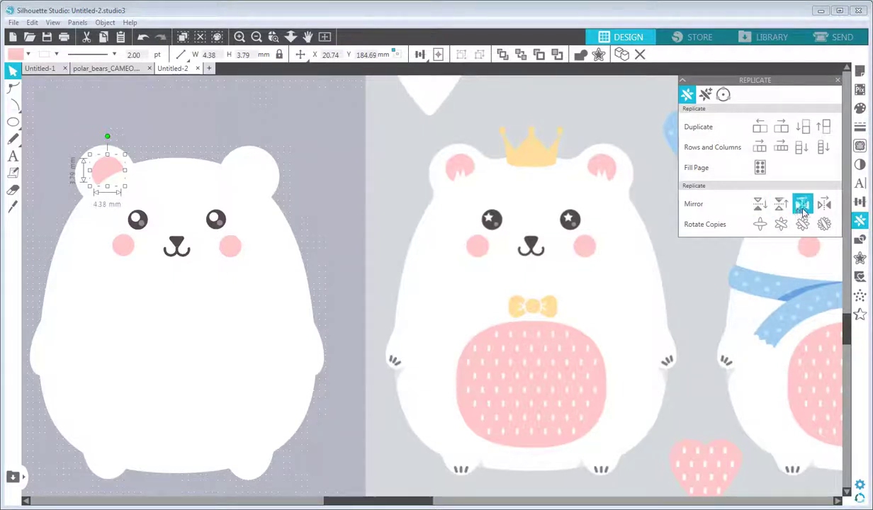
pyautogui.click(803, 211)
pyautogui.moveTo(136, 171); pyautogui.dragTo(242, 178)
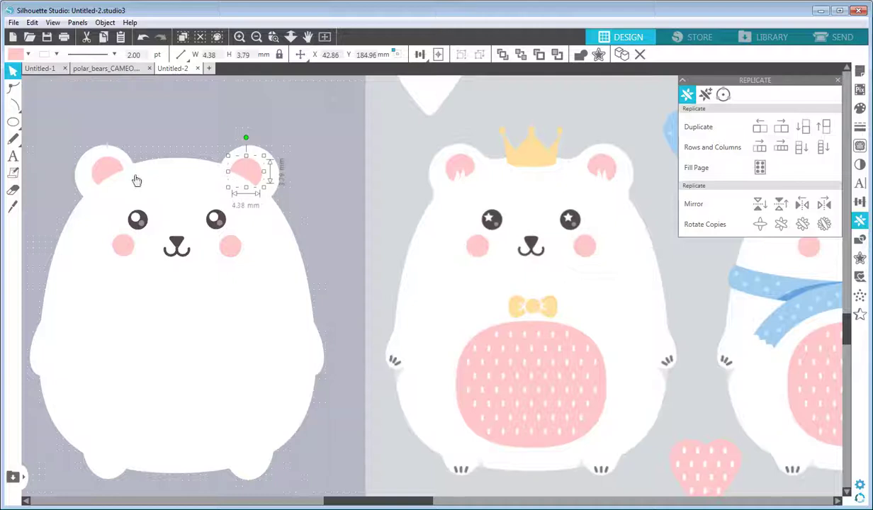
pyautogui.click(305, 211)
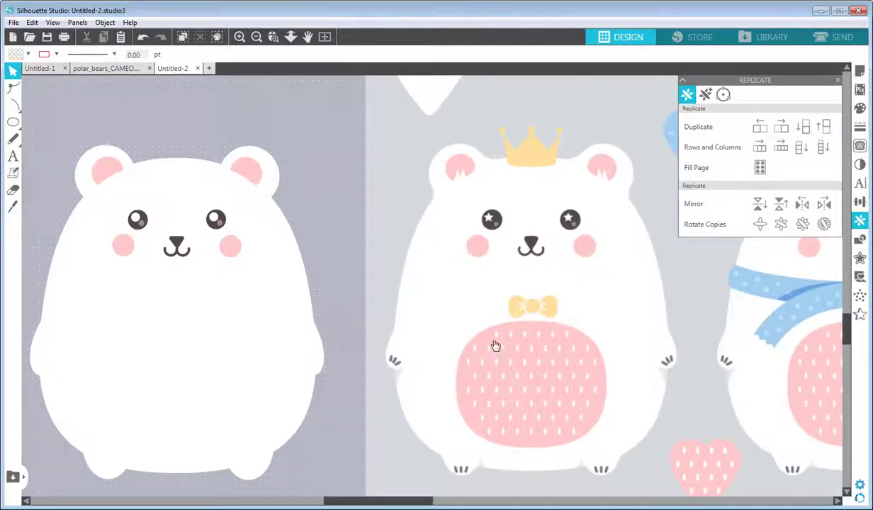
# Draw an ellipse about 23.80 by 20.09 mm over the reference bear's pink belly patch
pyautogui.click(12, 122)
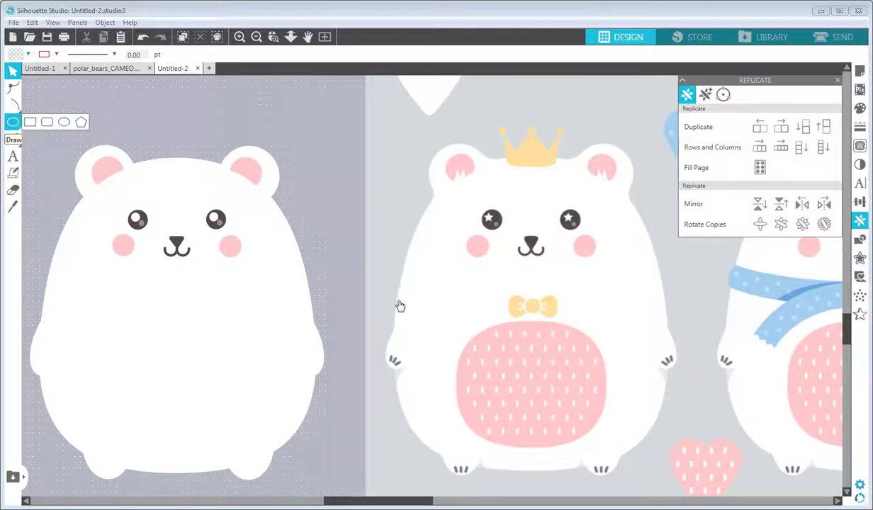
pyautogui.press('Escape')
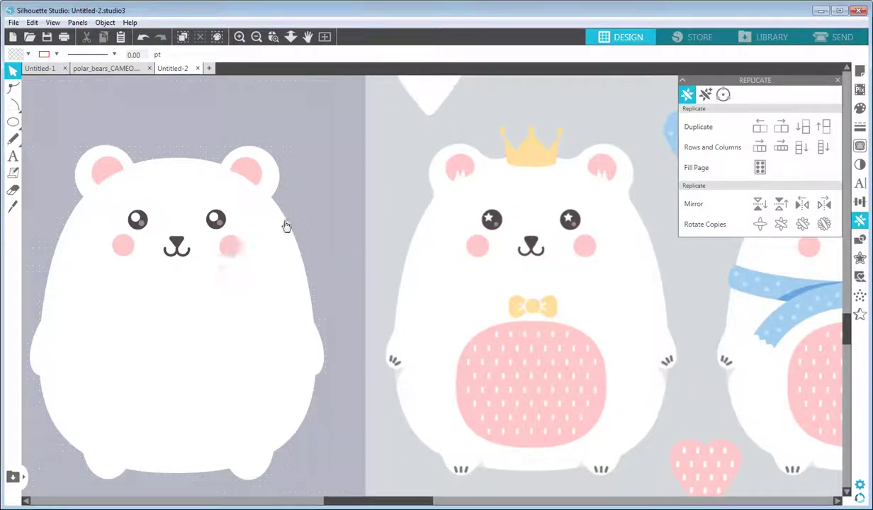
pyautogui.scroll(-2, 425, 245)
pyautogui.press('space')
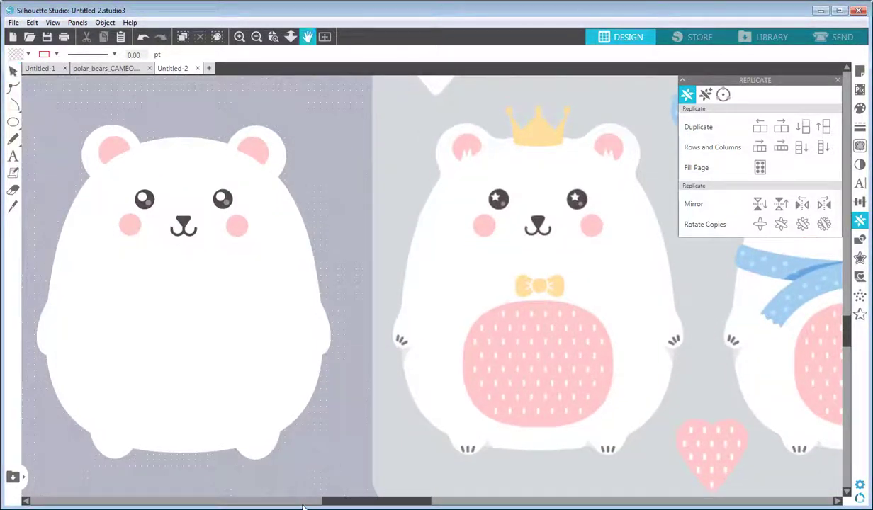
pyautogui.click(12, 122)
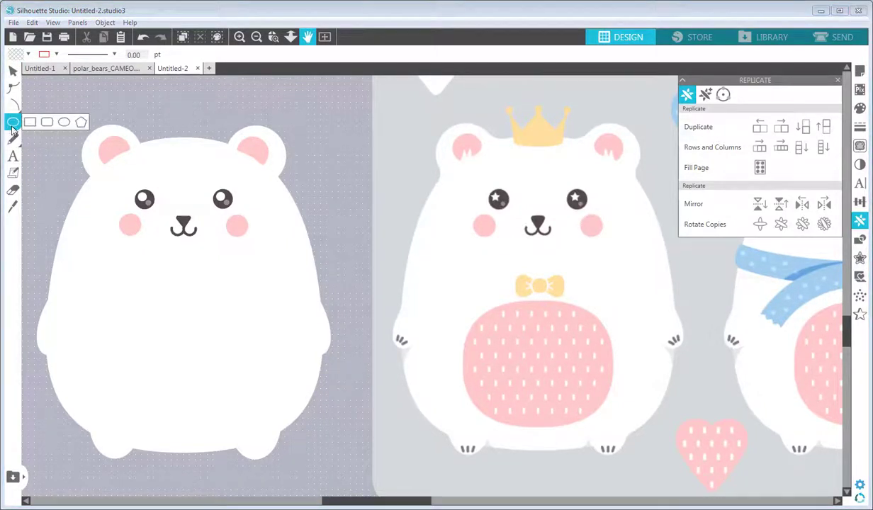
pyautogui.click(62, 124)
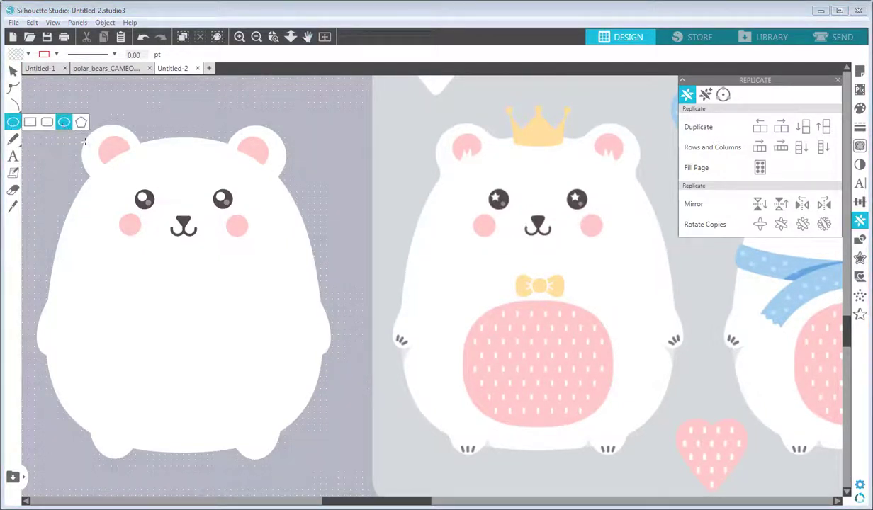
pyautogui.moveTo(463, 301); pyautogui.dragTo(616, 430)
pyautogui.click(493, 313)
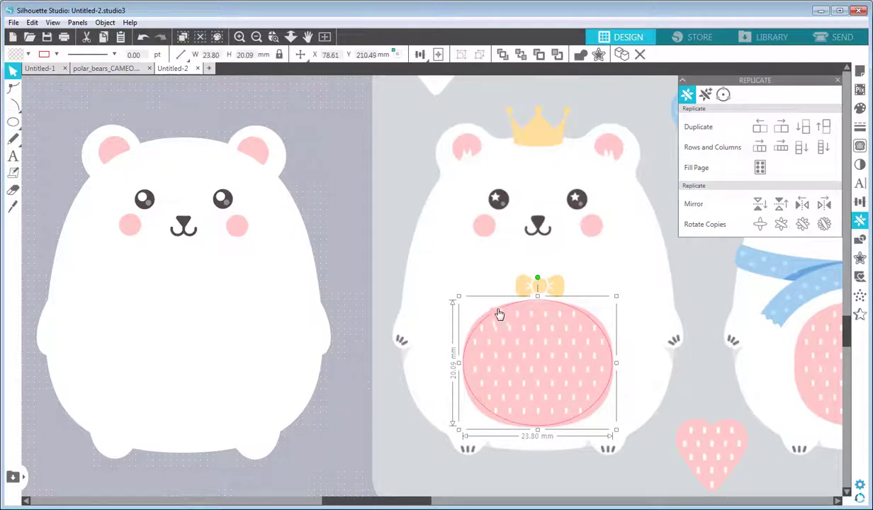
# Edit the ellipse's points, extending the curve handles so the outline follows the squarer shape of the reference belly patch
pyautogui.click(10, 88)
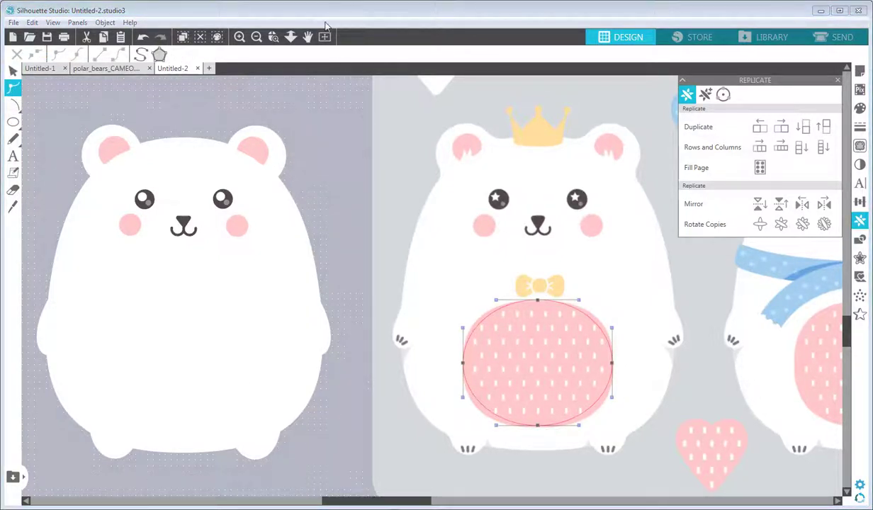
pyautogui.click(585, 303)
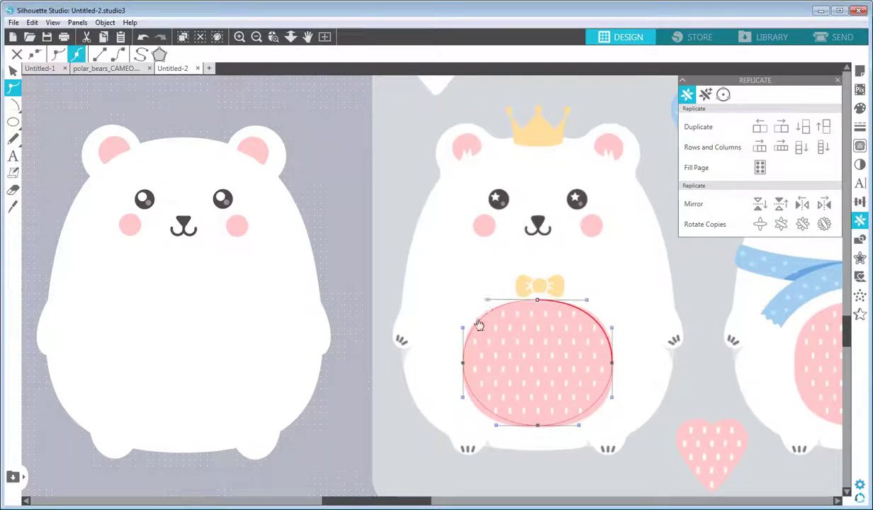
pyautogui.moveTo(465, 330); pyautogui.dragTo(462, 322)
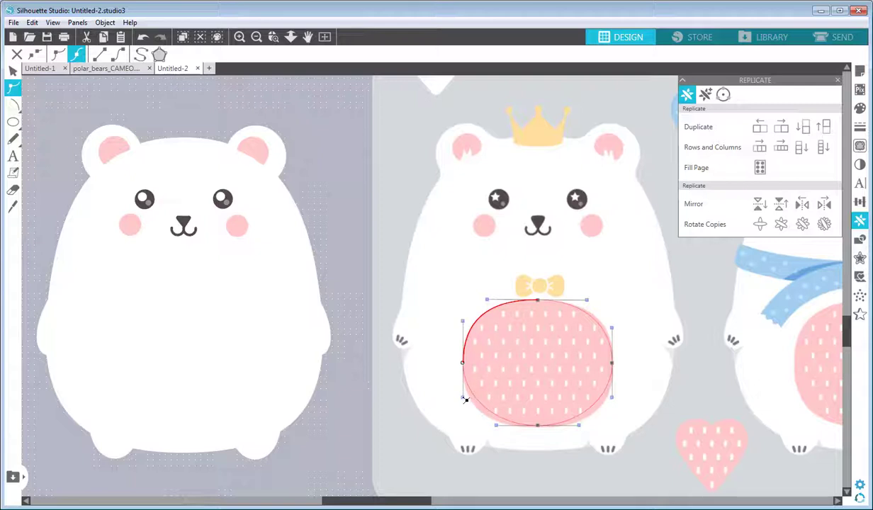
pyautogui.moveTo(496, 426); pyautogui.dragTo(484, 425)
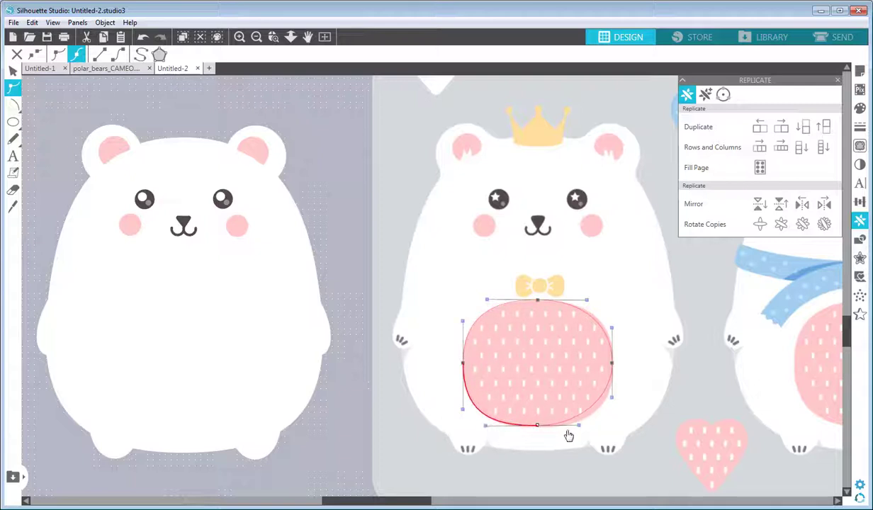
pyautogui.moveTo(579, 426); pyautogui.dragTo(615, 408)
pyautogui.moveTo(614, 330); pyautogui.dragTo(614, 321)
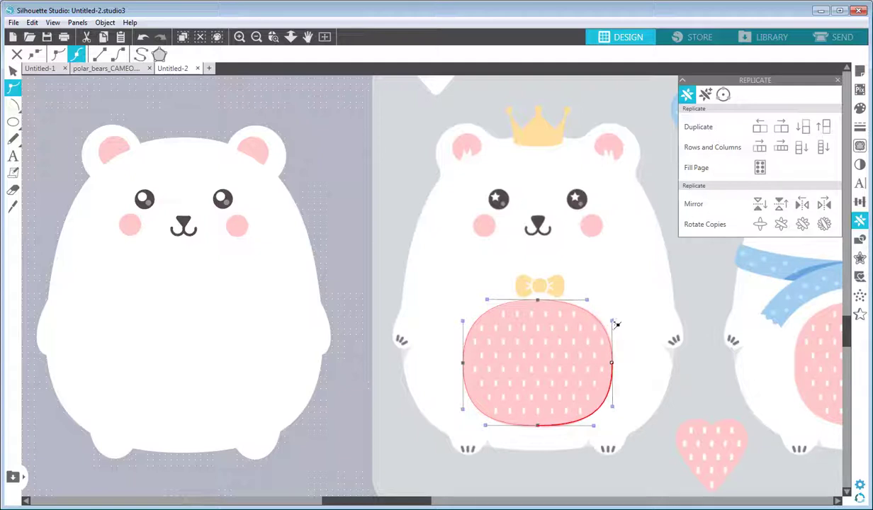
pyautogui.press('v')
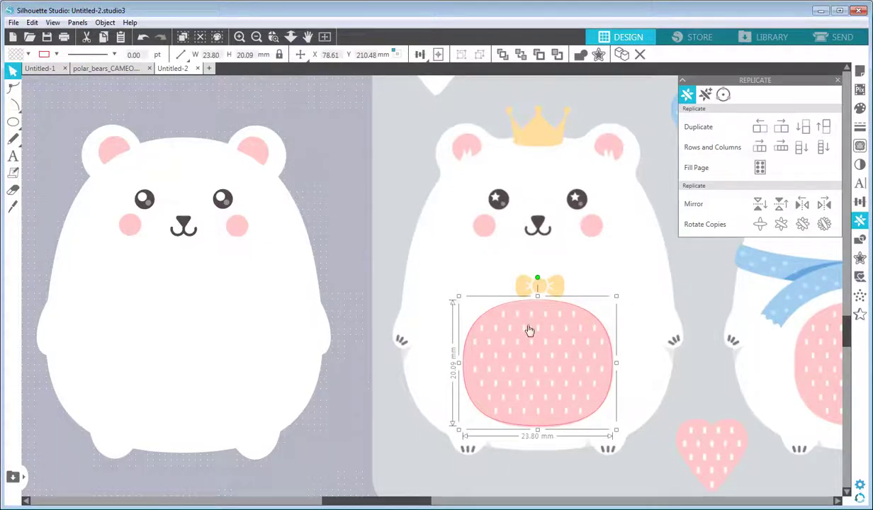
# Fill the traced belly shape with the pink sampled from the reference and replace its red outline colour
pyautogui.press('k')
pyautogui.press('v')
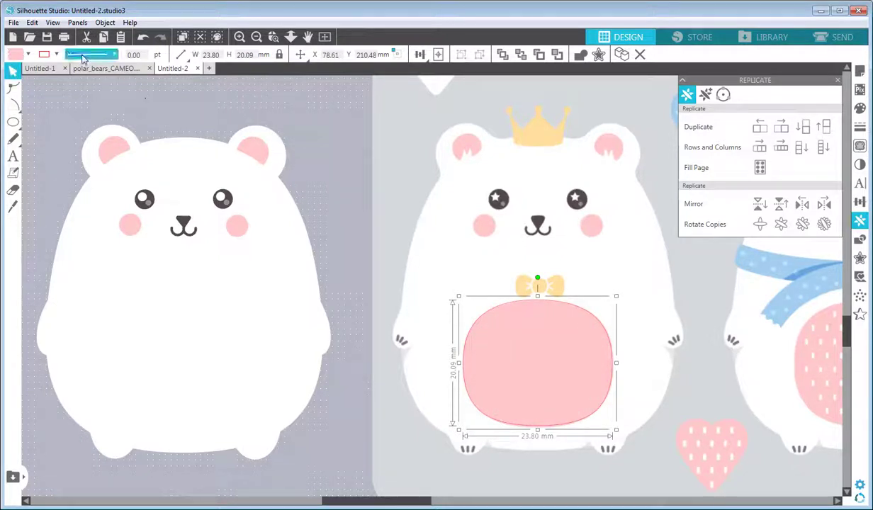
pyautogui.click(56, 54)
pyautogui.click(343, 210)
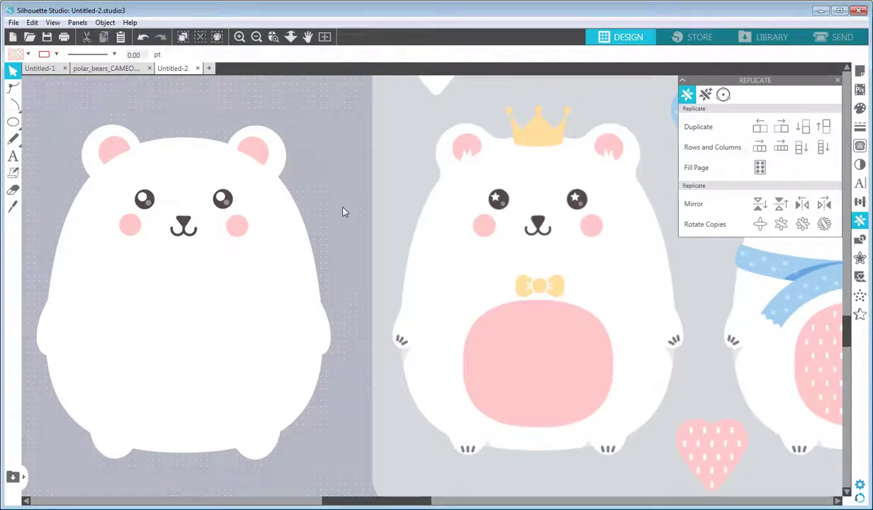
# Move the pink belly shape onto the drawn bear and centre it on the lower body
pyautogui.moveTo(495, 357); pyautogui.dragTo(121, 351)
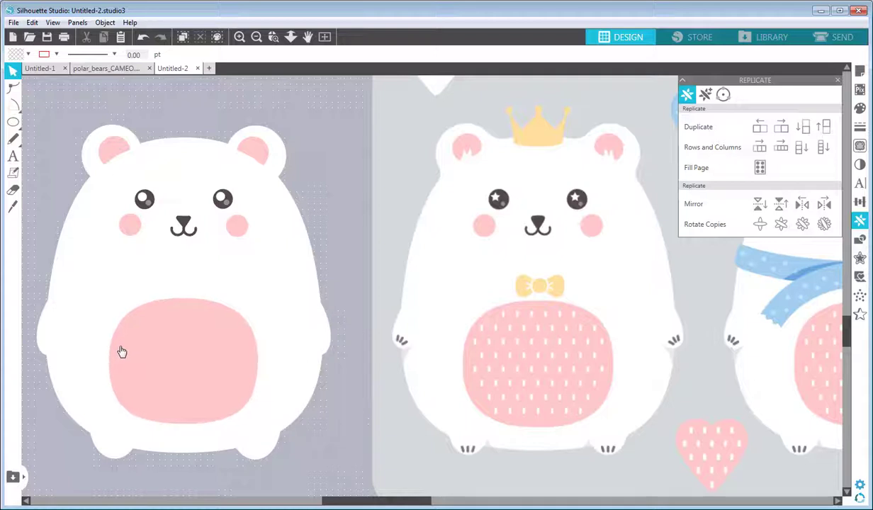
pyautogui.click(230, 341)
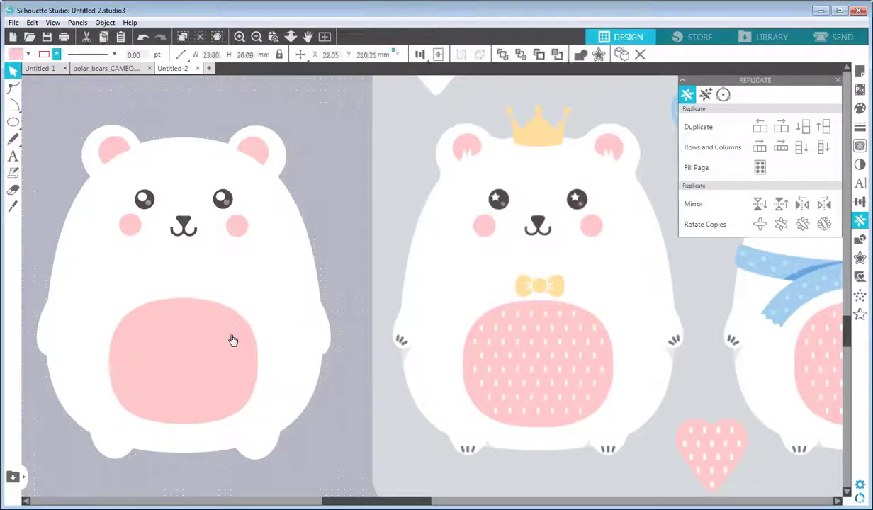
pyautogui.click(304, 265)
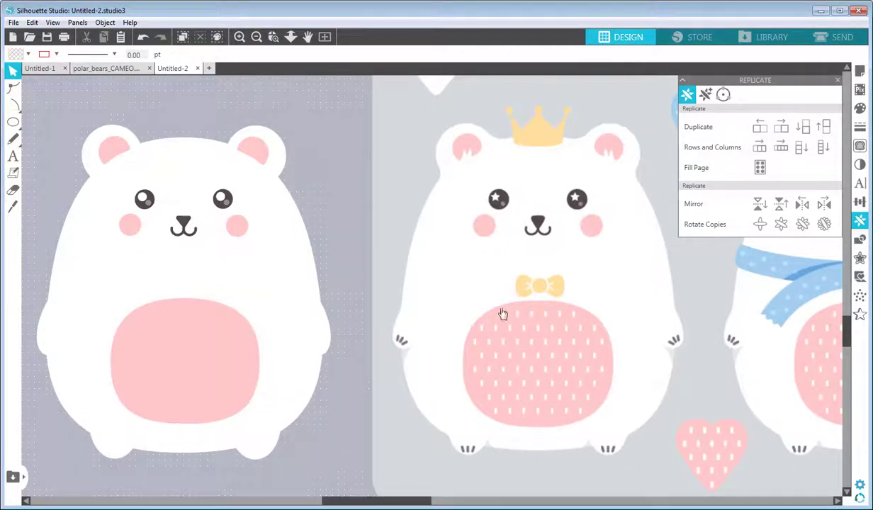
# Draw a short vertical straight line about 2.31 mm long in the empty area below the drawn bear
pyautogui.click(257, 36)
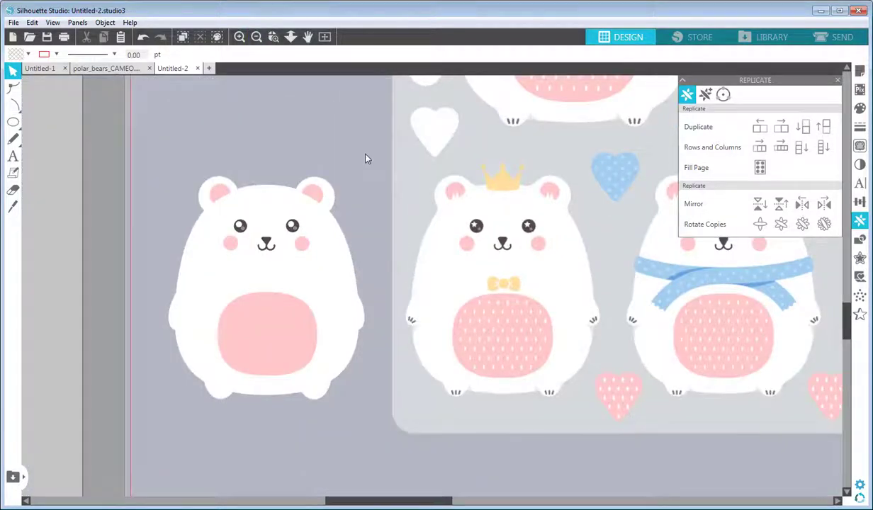
pyautogui.scroll(1, 360, 146)
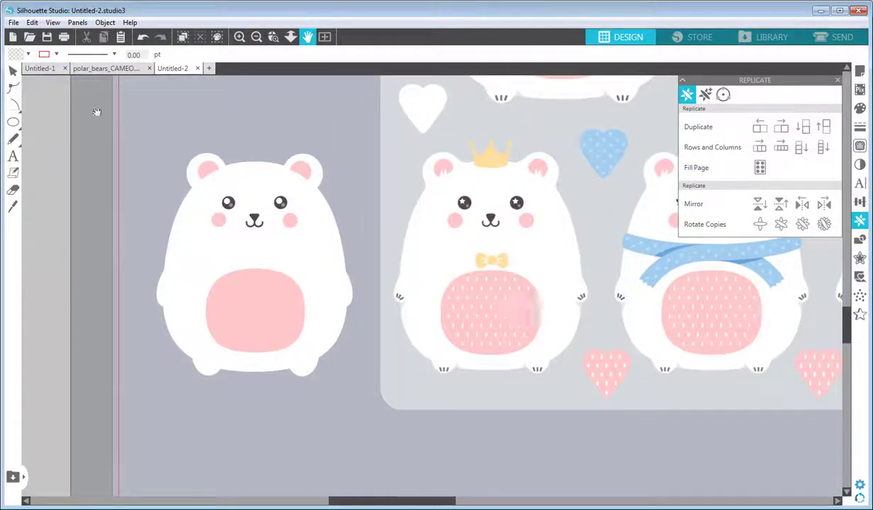
pyautogui.click(14, 71)
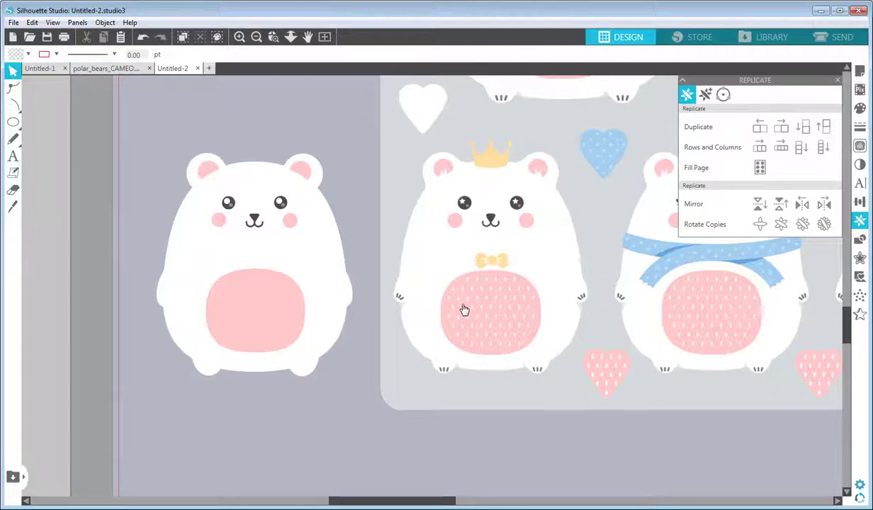
pyautogui.moveTo(14, 105)
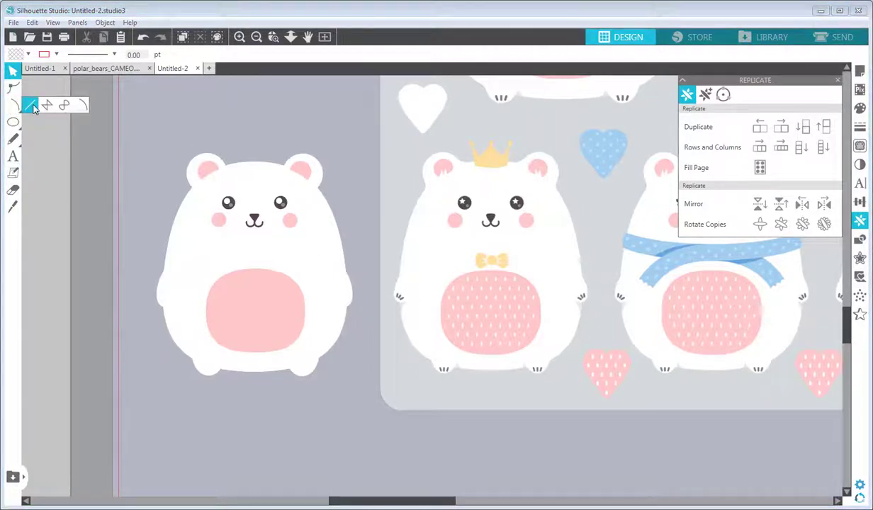
pyautogui.click(31, 107)
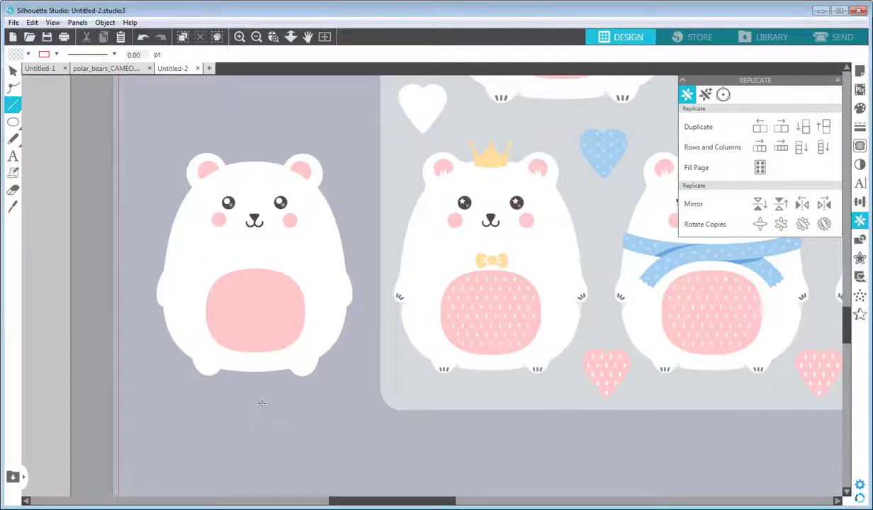
pyautogui.moveTo(296, 407); pyautogui.dragTo(312, 348)
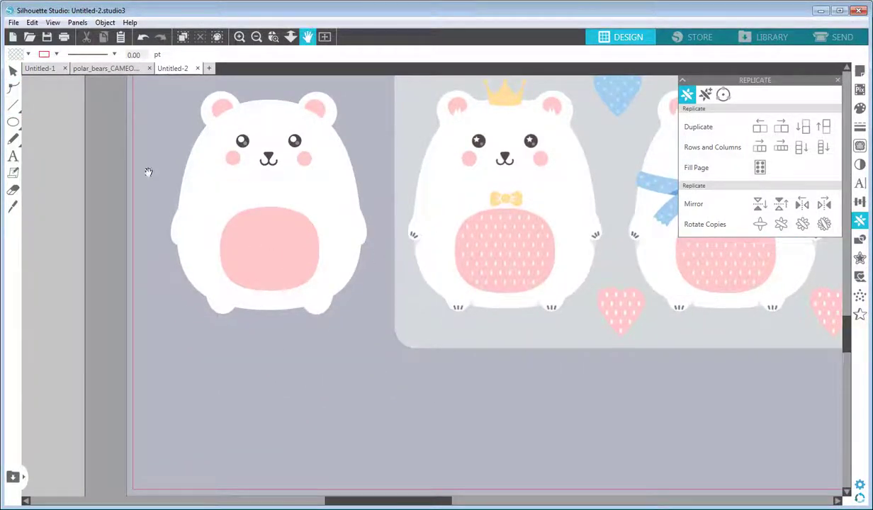
pyautogui.click(24, 110)
pyautogui.moveTo(210, 353); pyautogui.dragTo(210, 369)
# Give the short vertical line a white colour and a 2.00 pt thickness
pyautogui.click(60, 56)
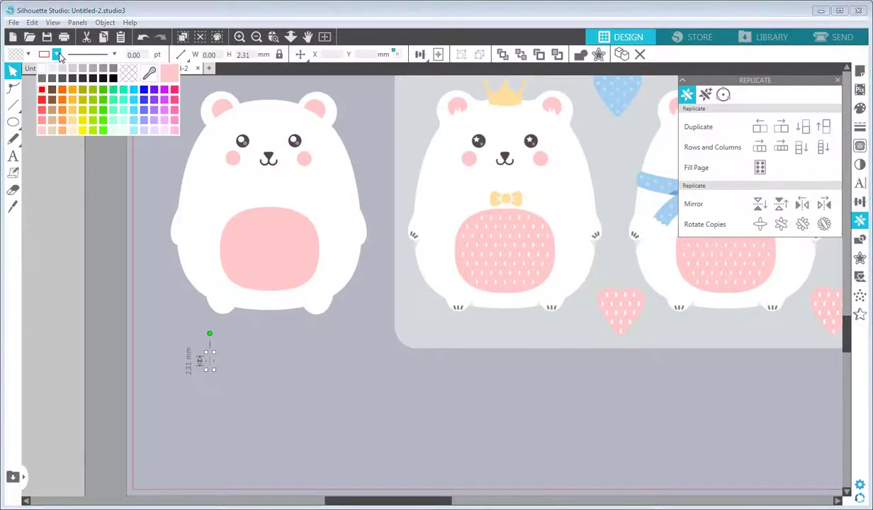
pyautogui.click(42, 71)
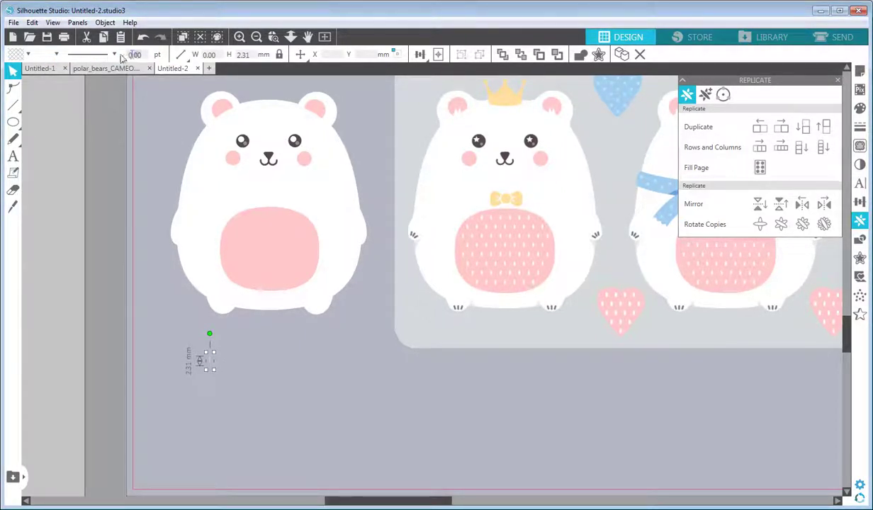
pyautogui.write('2')
# Use Advanced Replicate to make 10 copies of the white line with an X offset of 2.00 mm and a Y offset of 0.00 mm
pyautogui.click(706, 96)
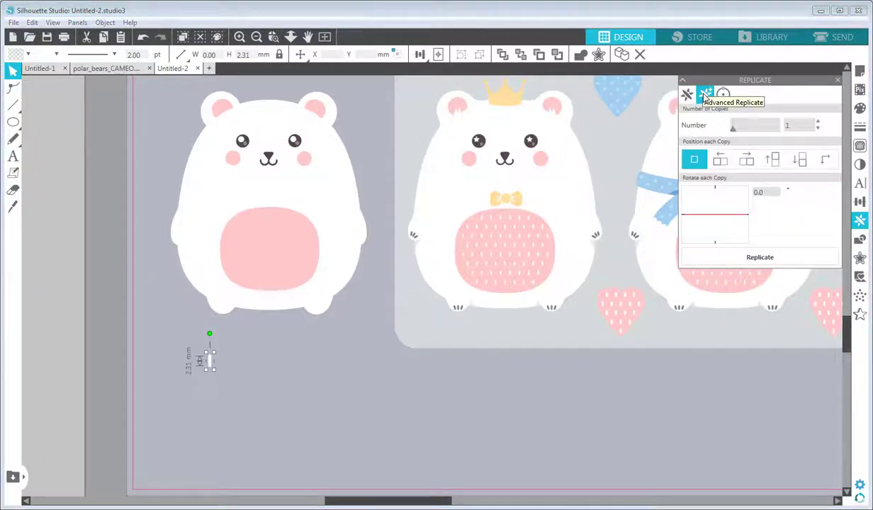
pyautogui.click(746, 159)
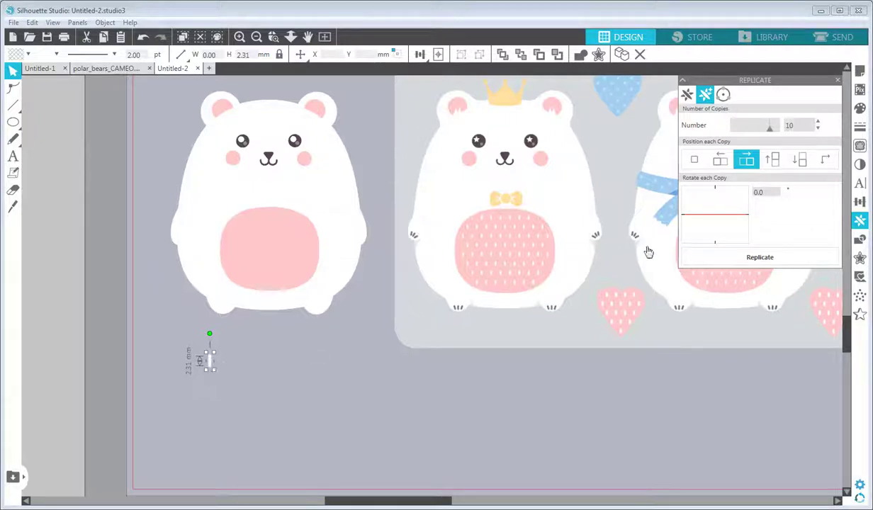
pyautogui.click(822, 162)
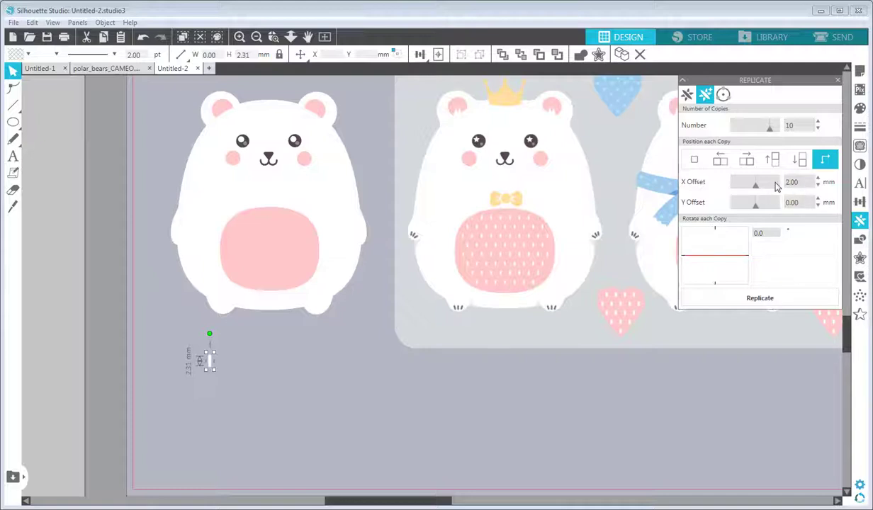
pyautogui.click(758, 297)
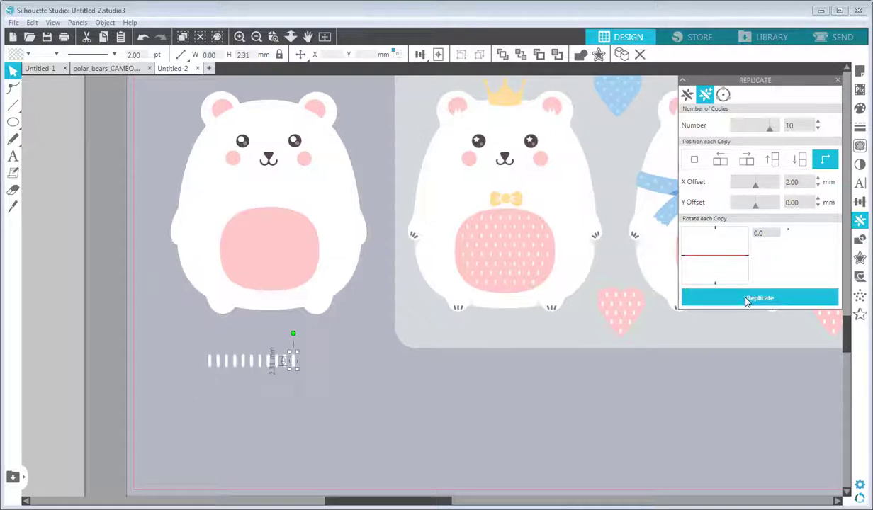
# Undo the closely spaced copies and replicate the white line 10 times with an X offset of 3.00 mm
pyautogui.click(32, 22)
pyautogui.click(42, 33)
pyautogui.doubleClick(799, 185)
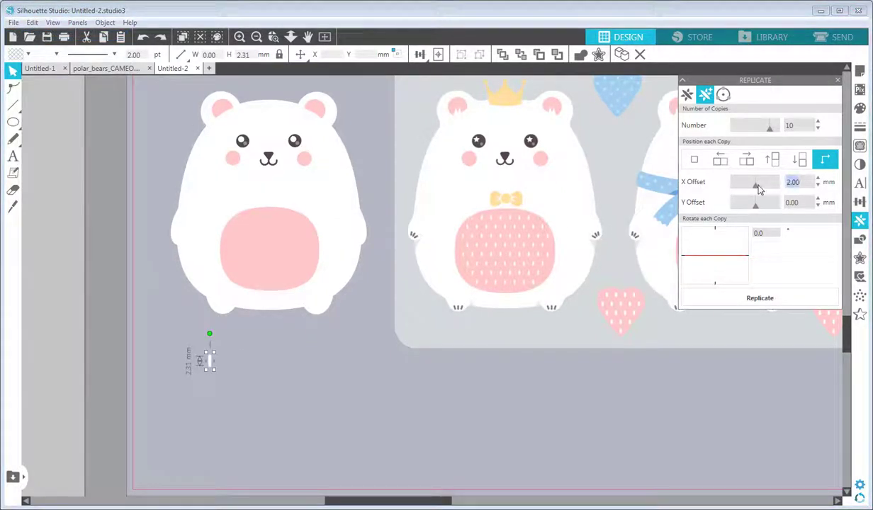
pyautogui.click(760, 298)
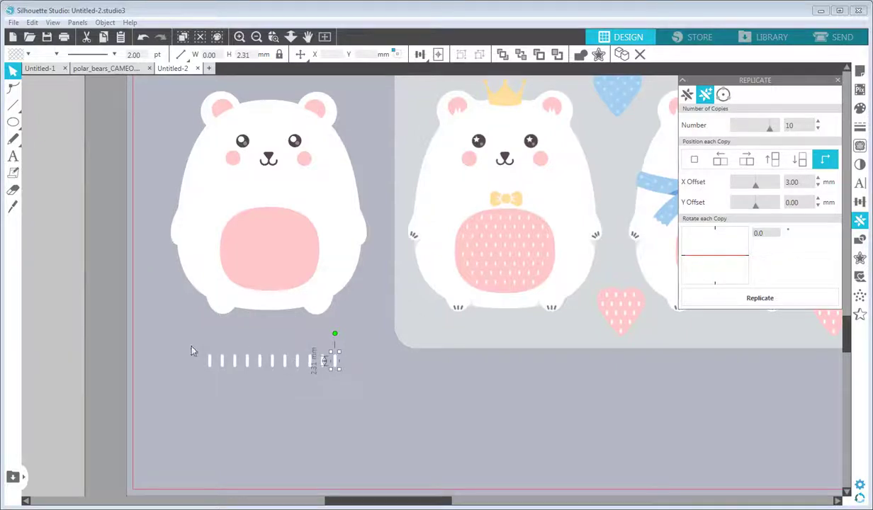
# Try replicating the whole row of white lines 10 times with X offset 0.00 and Y offset 5.00 mm, and undo the replication
pyautogui.moveTo(192, 350); pyautogui.dragTo(323, 380)
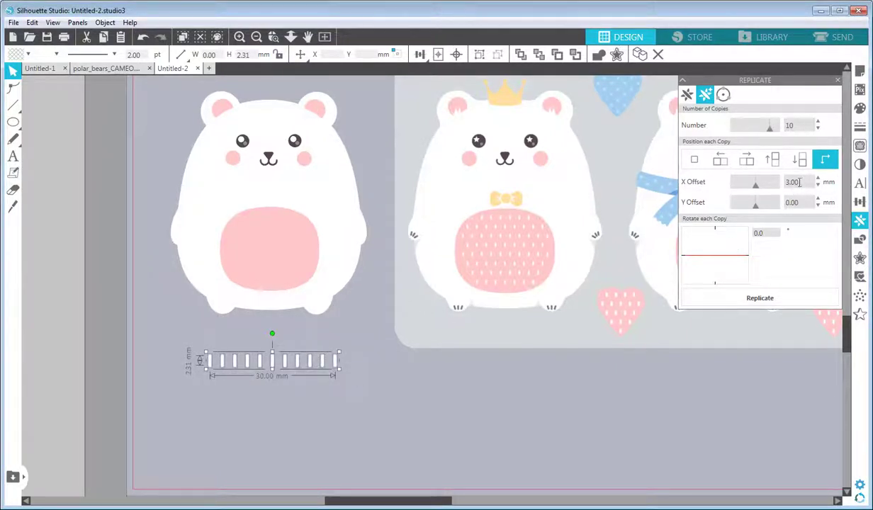
pyautogui.click(777, 187)
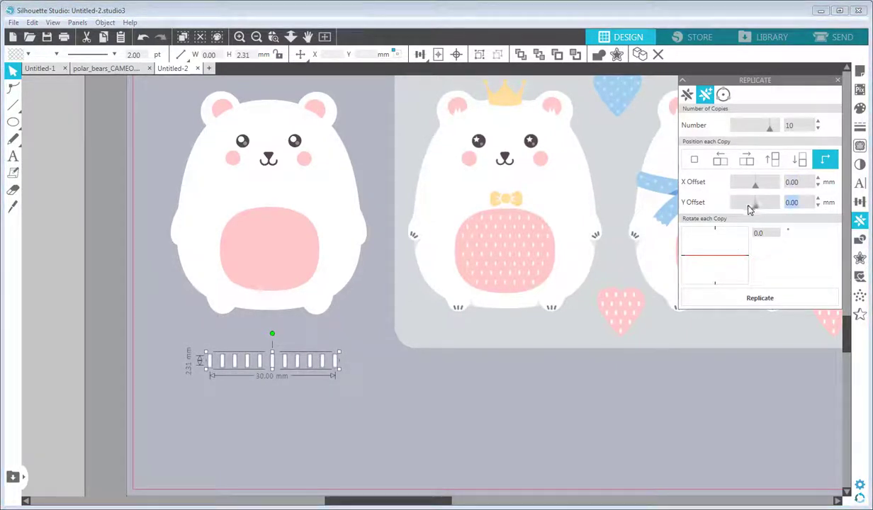
pyautogui.click(760, 297)
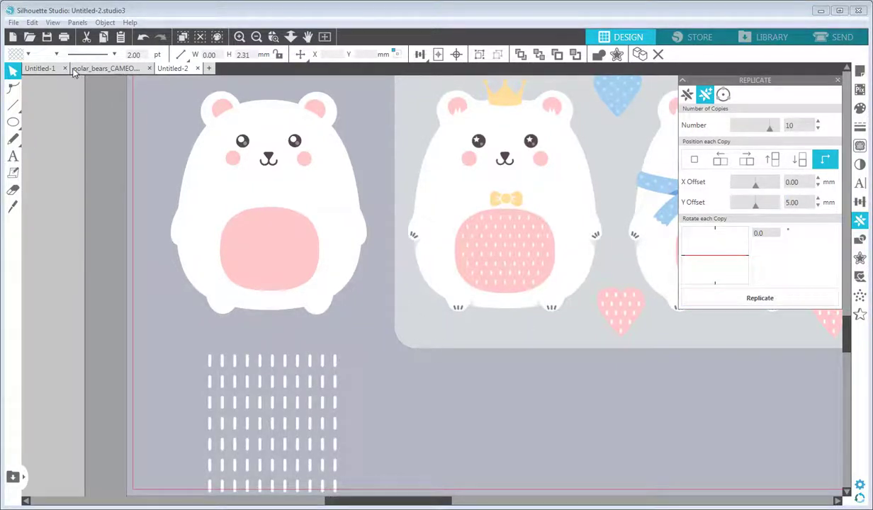
pyautogui.click(33, 23)
pyautogui.click(40, 36)
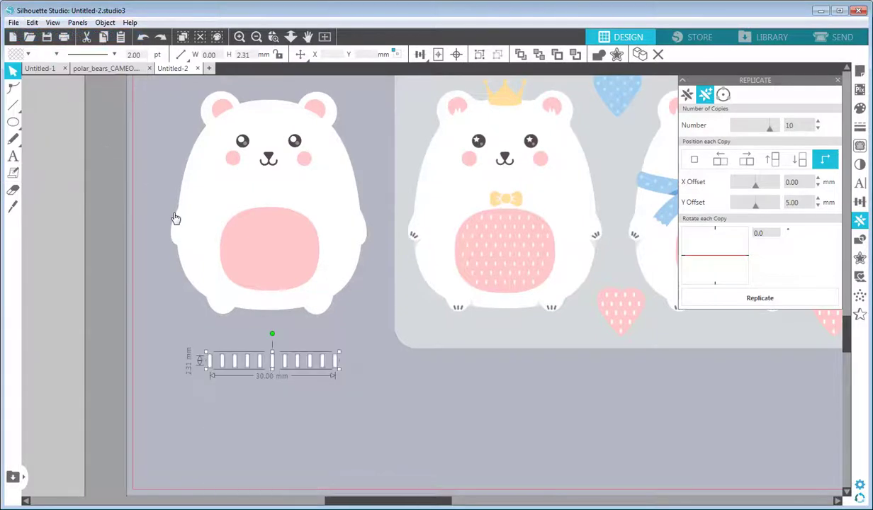
# Shorten the row of white lines to about 1.36 mm high and replicate it 10 times with X offset 0.00 and Y offset 5.00 mm
pyautogui.moveTo(272, 370); pyautogui.dragTo(272, 365)
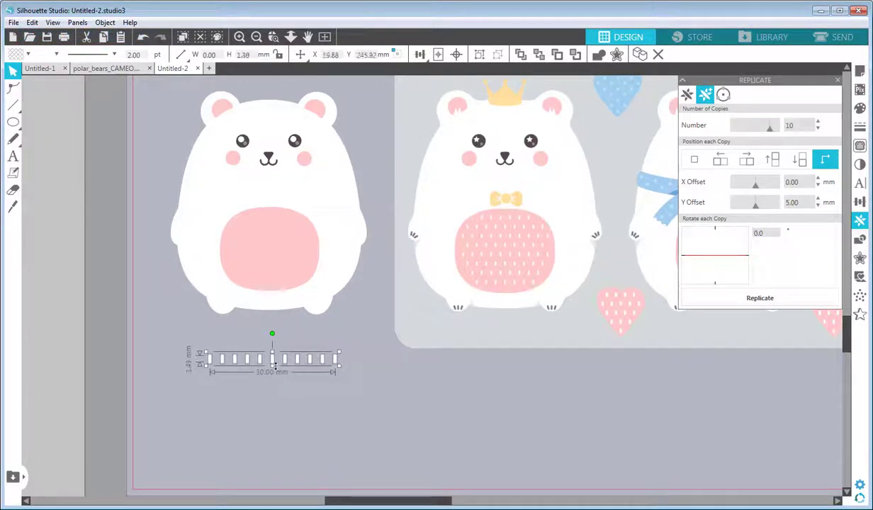
pyautogui.click(760, 299)
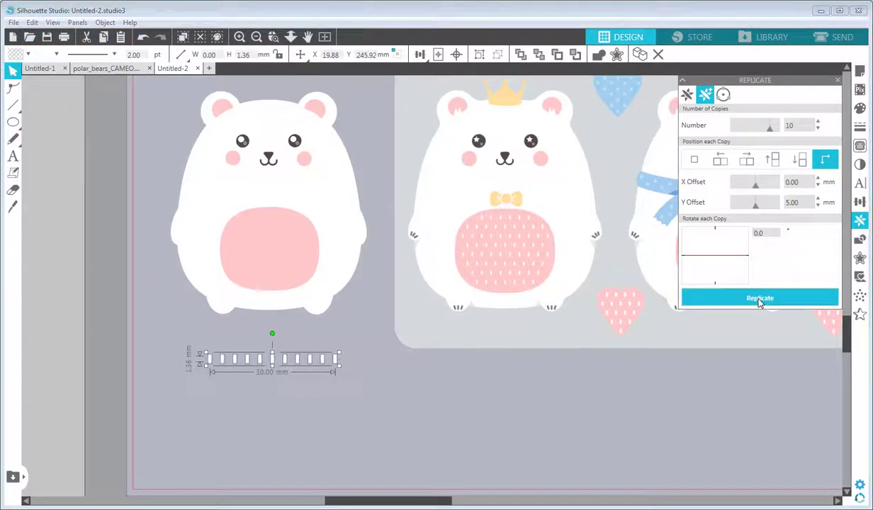
# Delete the four lowest rows of white dashes that extend past the page edge
pyautogui.moveTo(396, 432); pyautogui.dragTo(402, 326)
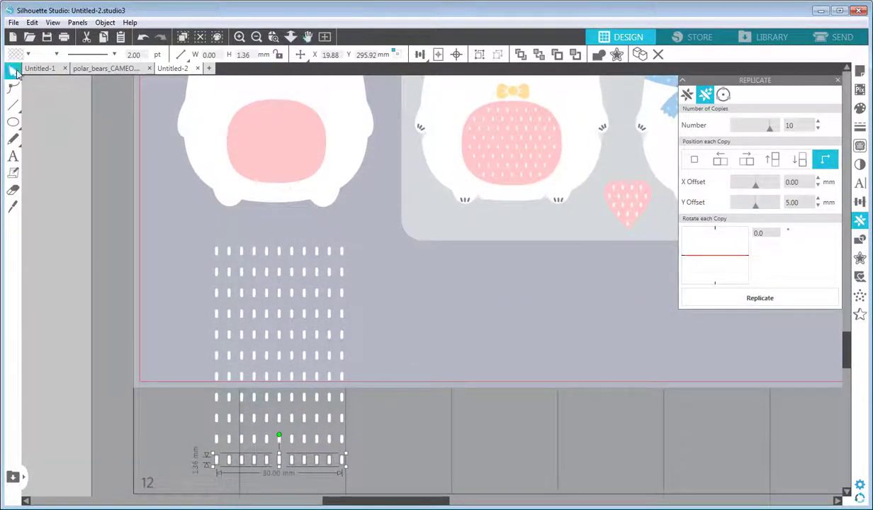
pyautogui.moveTo(198, 394); pyautogui.dragTo(374, 466)
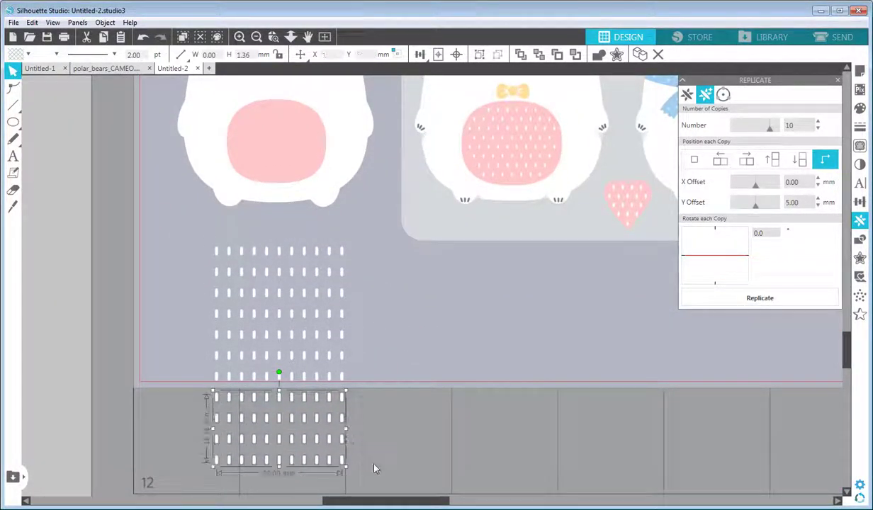
pyautogui.press('Delete')
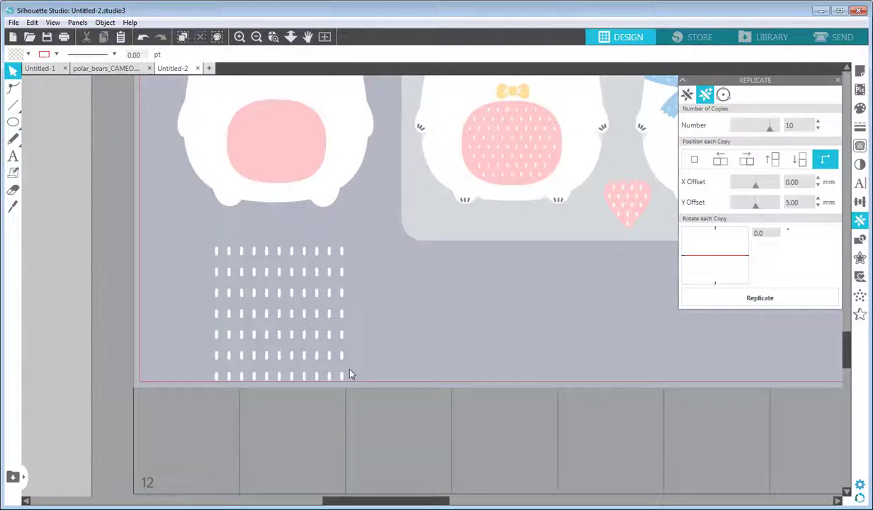
# Duplicate the whole grid of dashes and offset the copy diagonally so its dashes sit staggered between the originals
pyautogui.moveTo(201, 241); pyautogui.dragTo(377, 411)
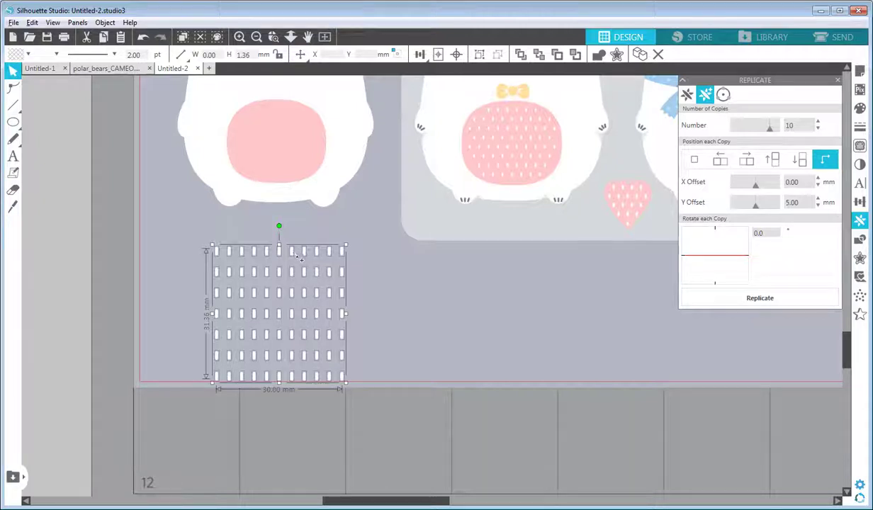
pyautogui.moveTo(297, 257); pyautogui.dragTo(300, 263)
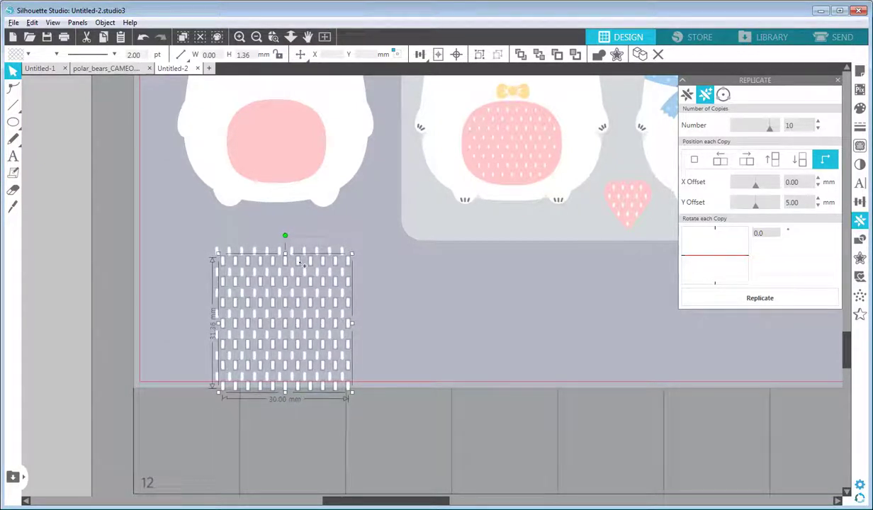
pyautogui.click(380, 291)
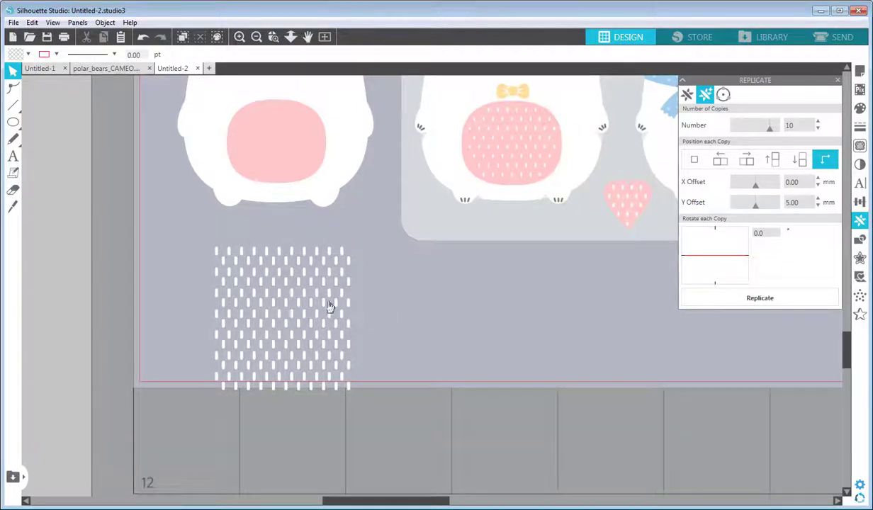
# Delete the leftmost column and the five lowest rows of the staggered dash pattern
pyautogui.moveTo(200, 240); pyautogui.dragTo(210, 382)
pyautogui.moveTo(205, 247); pyautogui.dragTo(351, 255)
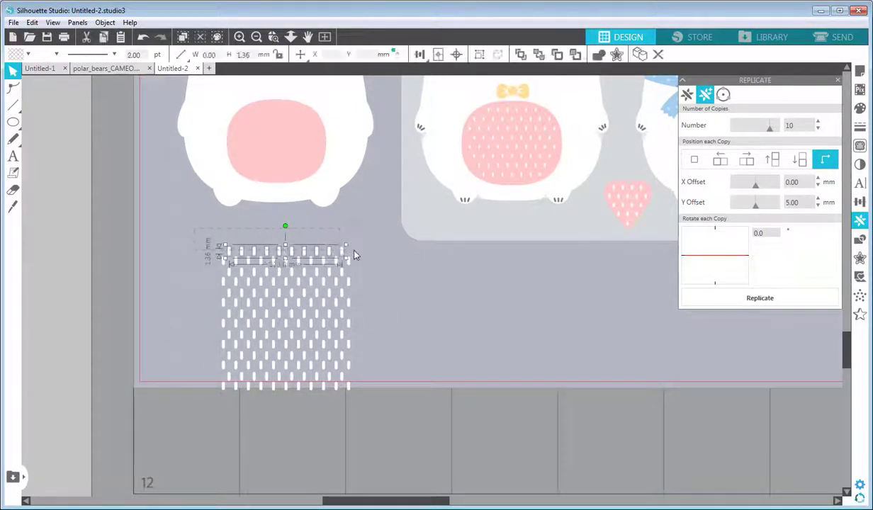
pyautogui.moveTo(394, 363); pyautogui.dragTo(199, 340)
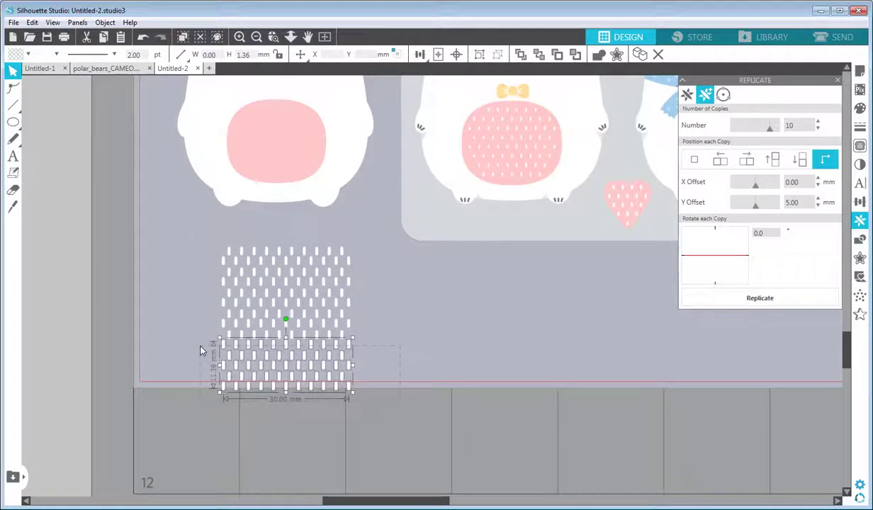
pyautogui.press('Delete')
# Group all the remaining white dashes into one object
pyautogui.press('space')
pyautogui.moveTo(380, 281); pyautogui.dragTo(408, 352)
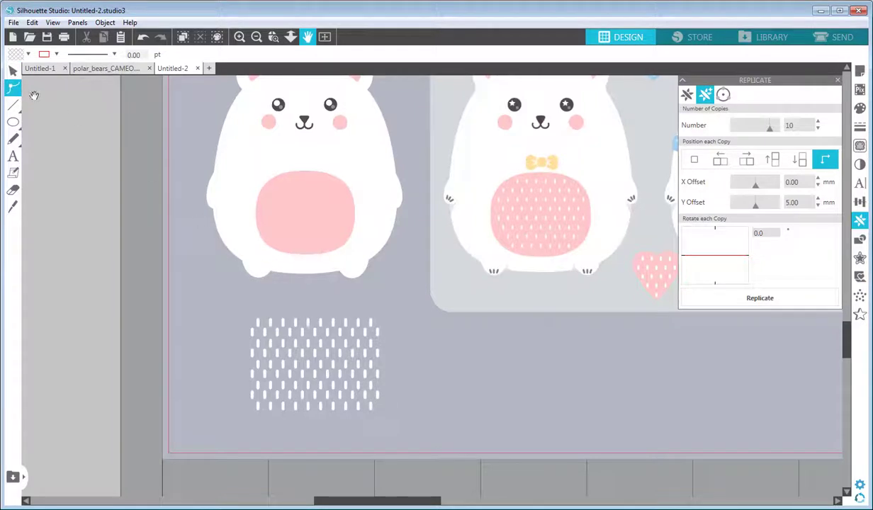
pyautogui.click(12, 73)
pyautogui.moveTo(223, 303); pyautogui.dragTo(392, 424)
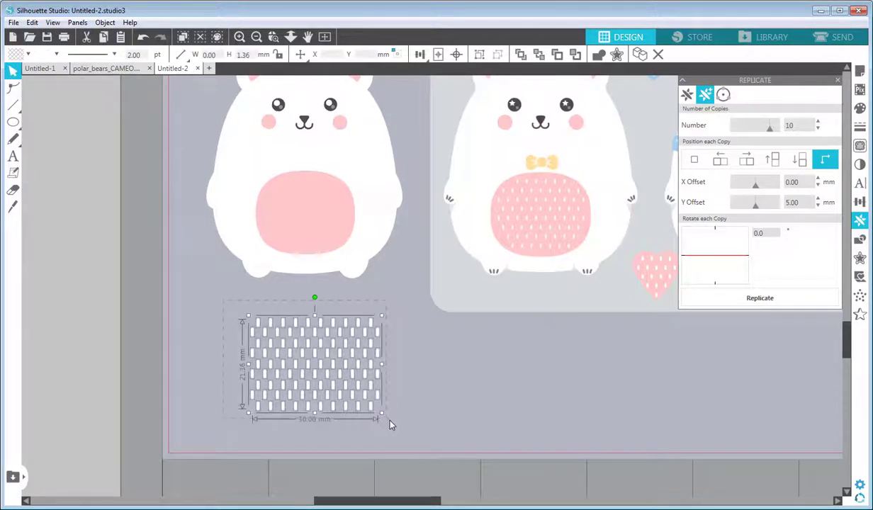
pyautogui.click(103, 23)
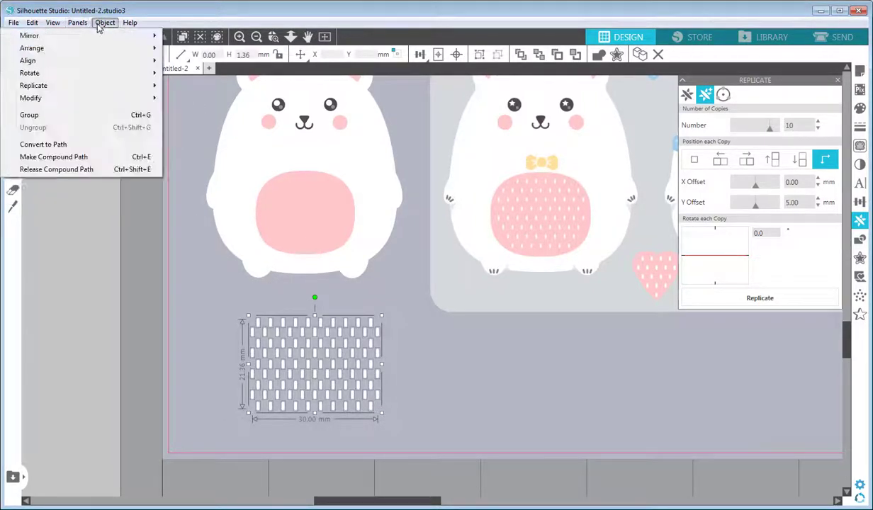
pyautogui.click(73, 115)
# Place the grouped dashes on the pink belly, scaled to about 19.10 × 13.60 mm, and set their line thickness to 1.00 pt
pyautogui.moveTo(308, 331); pyautogui.dragTo(321, 195)
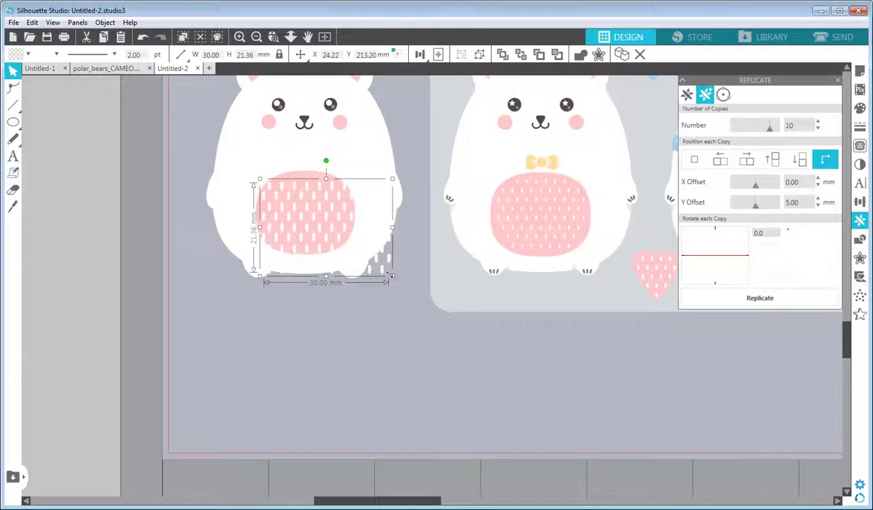
pyautogui.moveTo(390, 280); pyautogui.dragTo(343, 254)
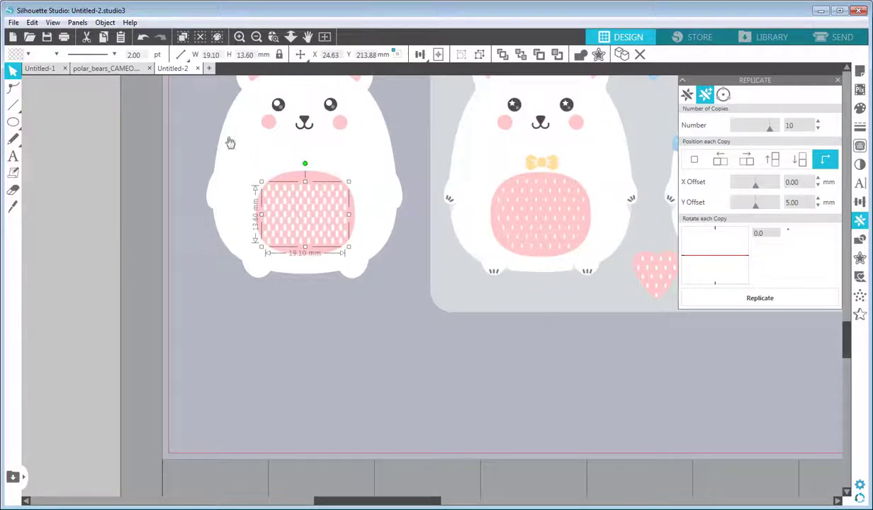
pyautogui.click(112, 56)
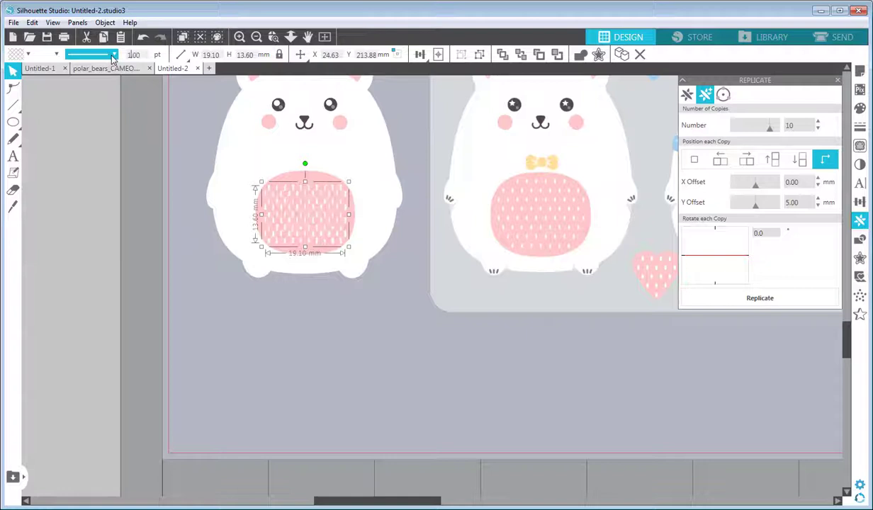
pyautogui.click(362, 324)
# Move the dash pattern off the belly to the empty area below the bear and ungroup it
pyautogui.scroll(3, 389, 322)
pyautogui.press('space')
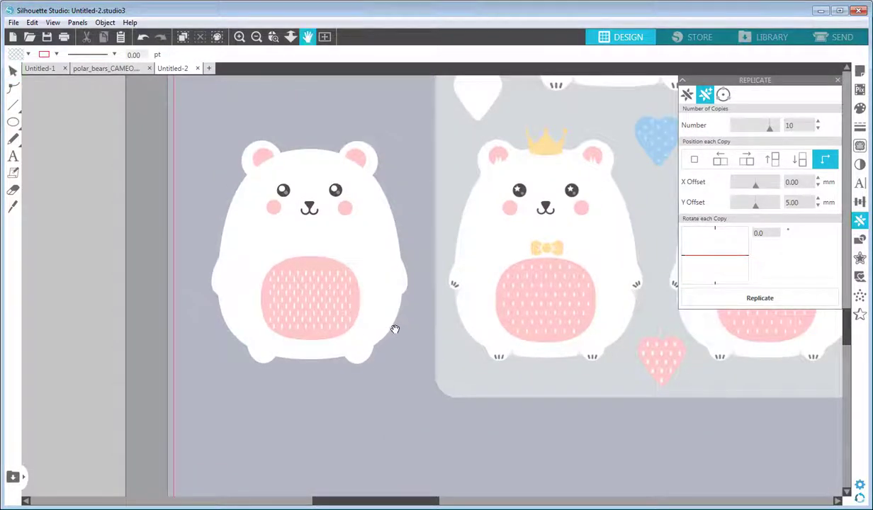
pyautogui.moveTo(395, 327); pyautogui.dragTo(409, 286)
pyautogui.click(12, 71)
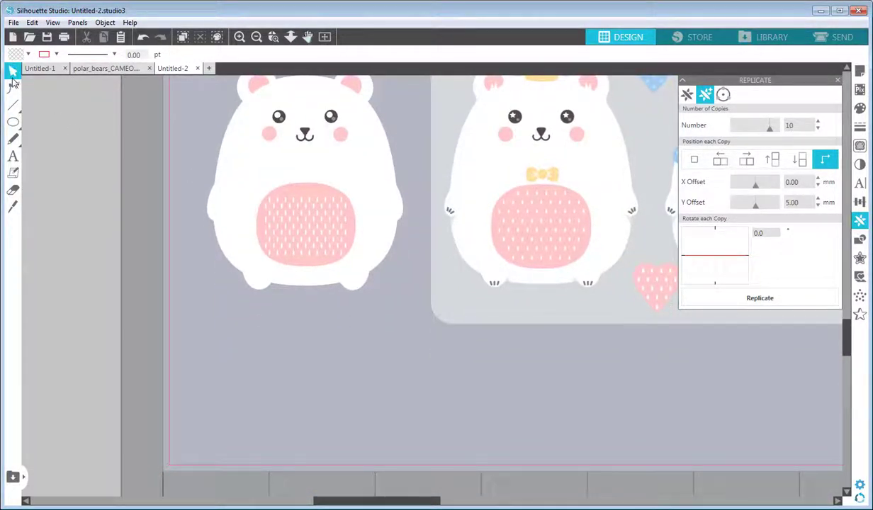
pyautogui.click(286, 207)
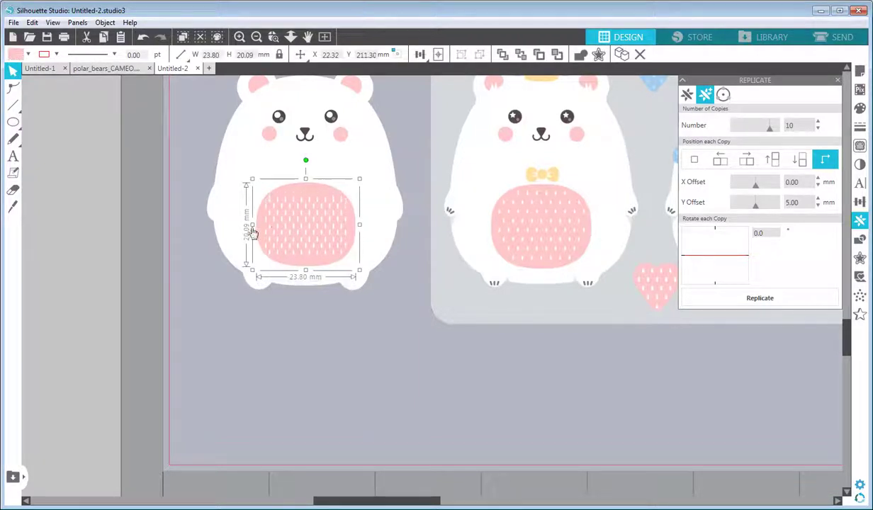
pyautogui.click(224, 216)
pyautogui.click(288, 201)
pyautogui.press('Escape')
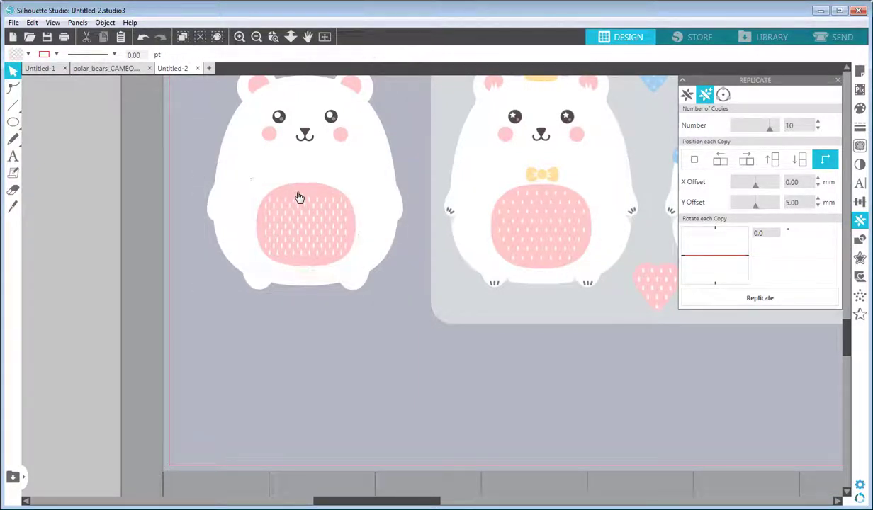
pyautogui.click(261, 215)
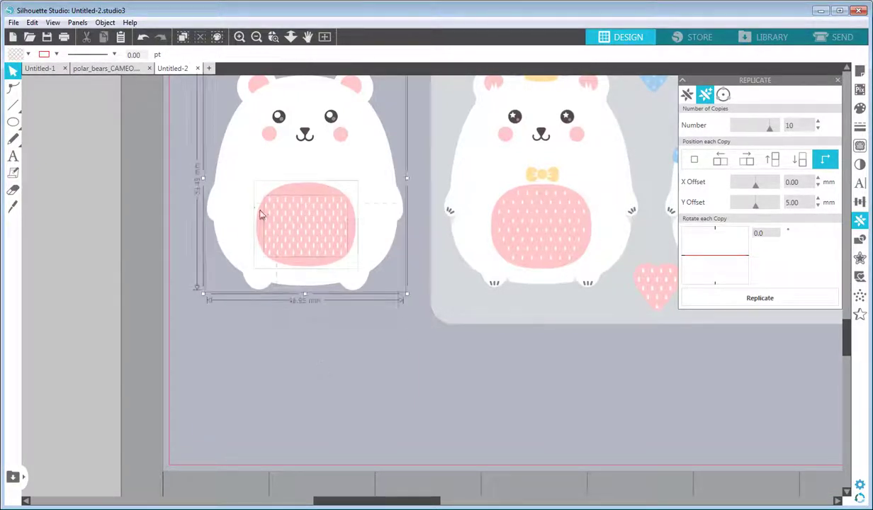
pyautogui.click(306, 189)
pyautogui.moveTo(340, 227); pyautogui.dragTo(315, 337)
pyautogui.click(105, 22)
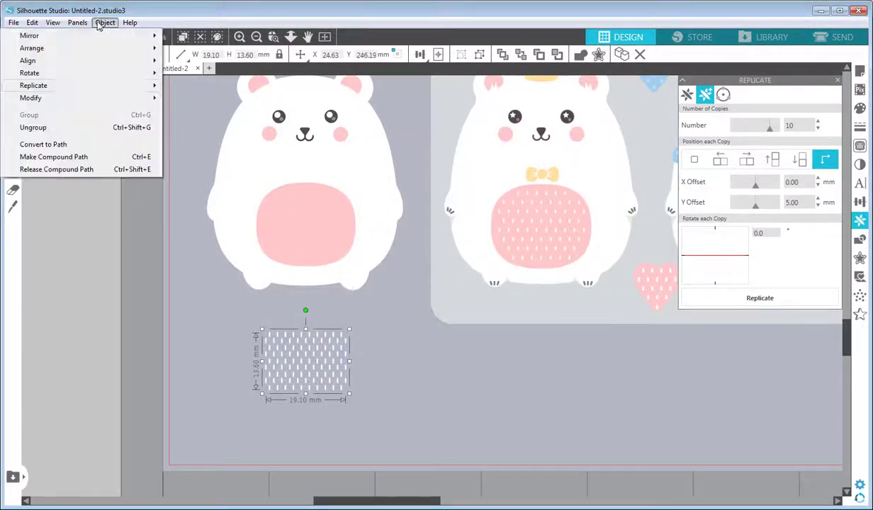
pyautogui.click(33, 128)
pyautogui.click(346, 328)
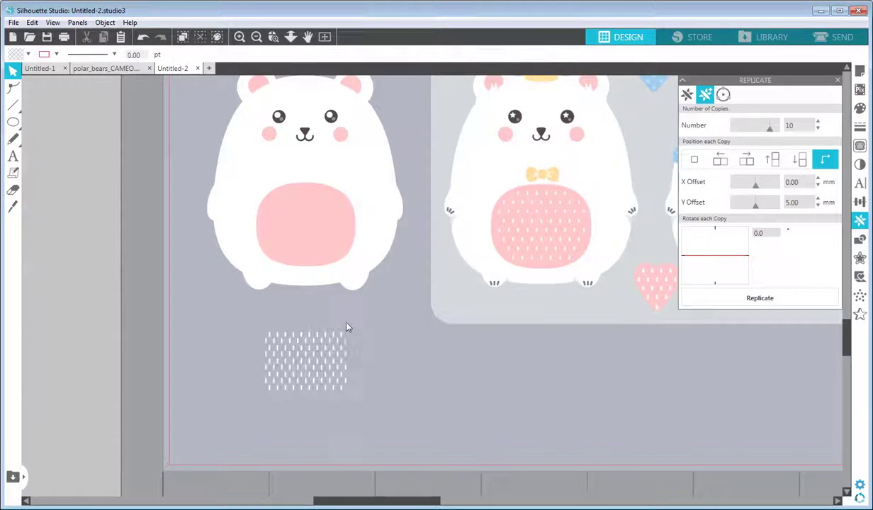
# Delete the outermost dashes at the four corners of the pattern to give it a rounded outline
pyautogui.click(348, 342)
pyautogui.click(270, 346)
pyautogui.click(270, 381)
pyautogui.click(268, 390)
pyautogui.click(335, 397)
pyautogui.click(348, 392)
pyautogui.click(342, 385)
pyautogui.click(254, 341)
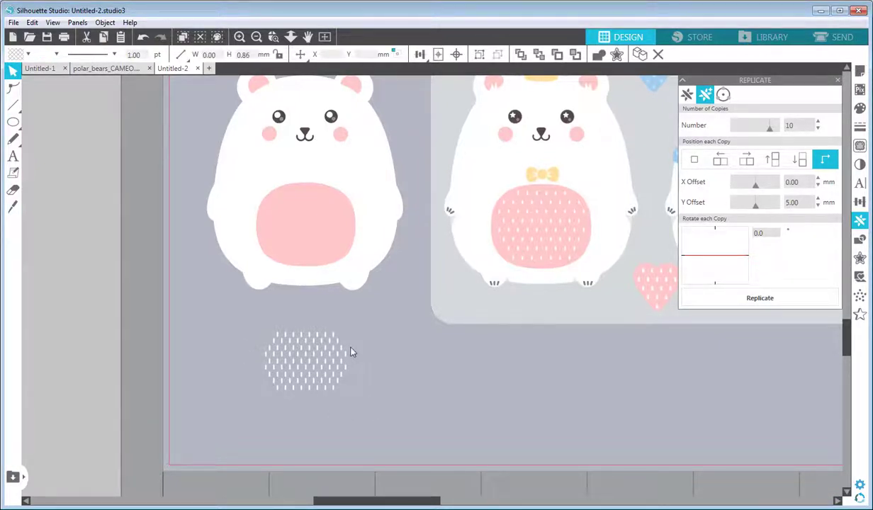
# Group the dashes of the rounded pattern again
pyautogui.moveTo(246, 319); pyautogui.dragTo(358, 395)
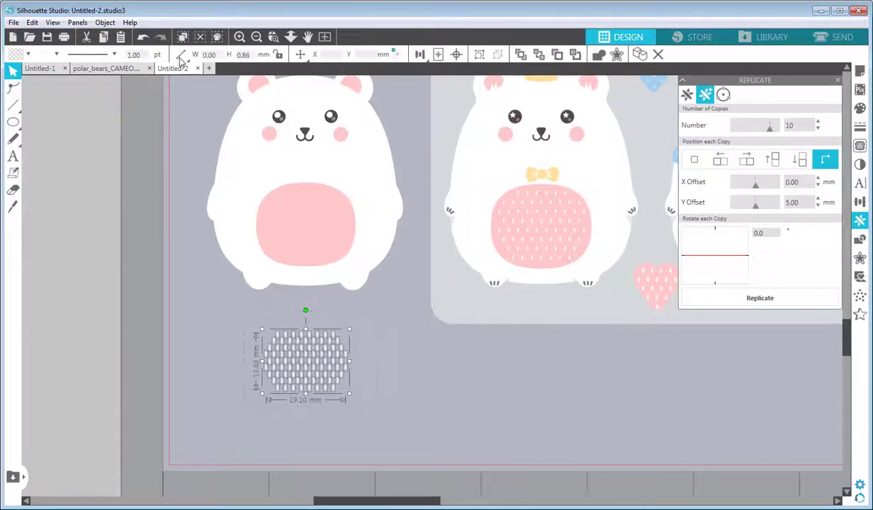
pyautogui.click(105, 22)
pyautogui.click(65, 118)
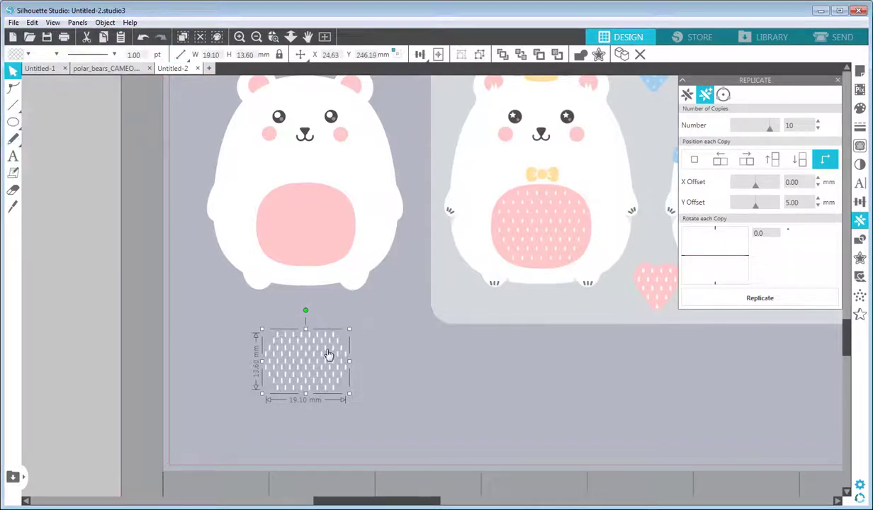
# Move the grouped dashes back onto the pink belly, enlarge them to about 20.68 × 14.72 mm and centre them on it
pyautogui.moveTo(329, 357); pyautogui.dragTo(324, 212)
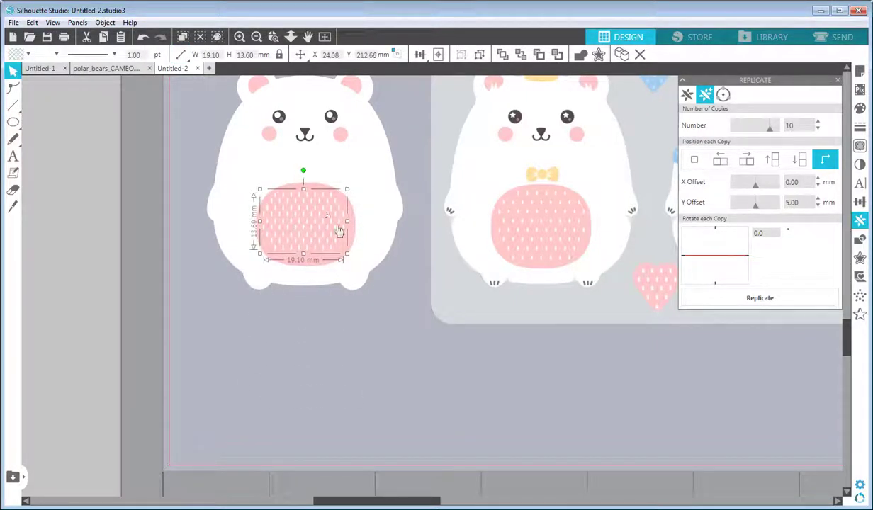
pyautogui.moveTo(348, 253); pyautogui.dragTo(351, 259)
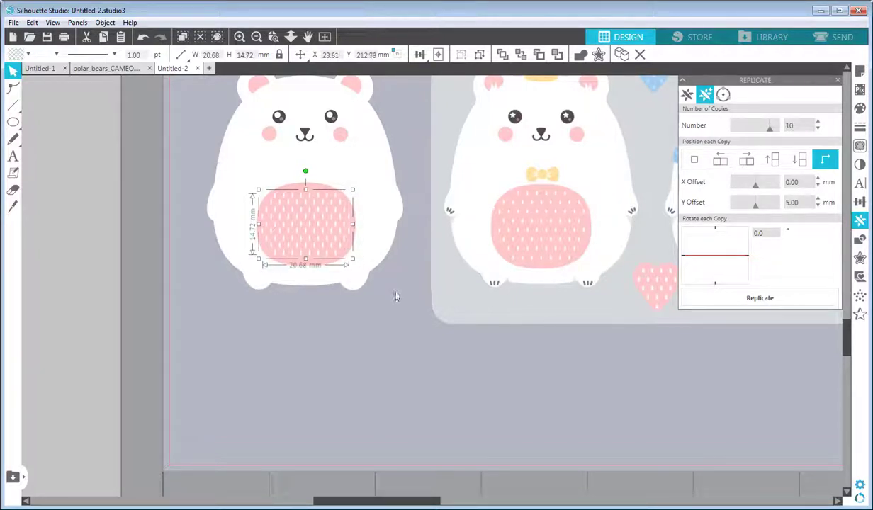
pyautogui.click(414, 329)
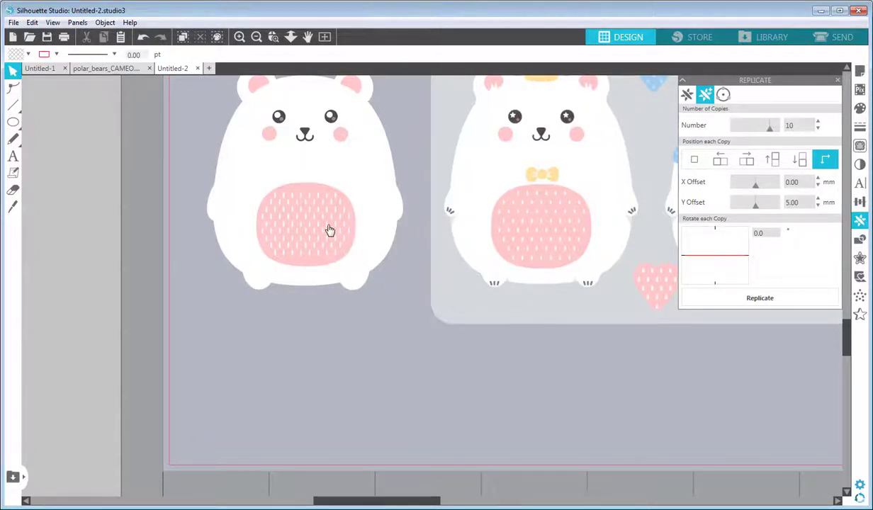
pyautogui.click(329, 231)
pyautogui.click(380, 293)
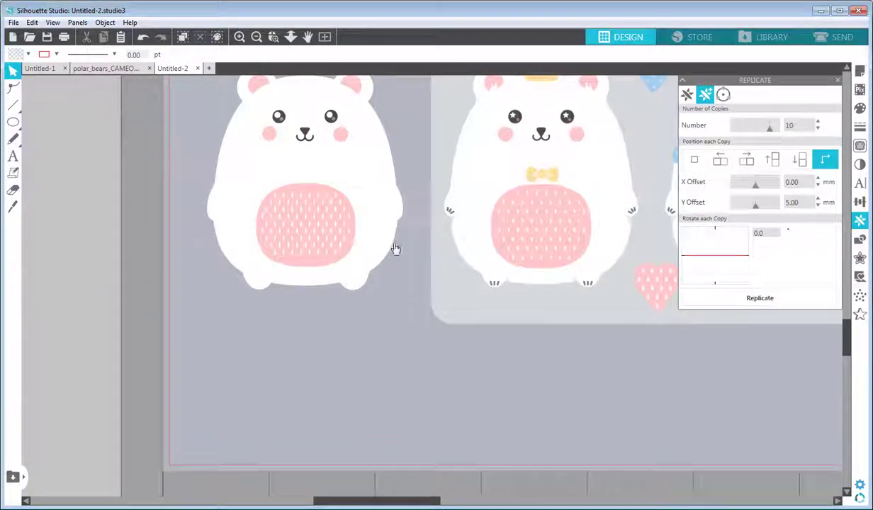
# Draw a triangle about 3.2 × 3.2 mm with the polygon tool in the empty area between the two bears
pyautogui.scroll(3, 393, 254)
pyautogui.press('space')
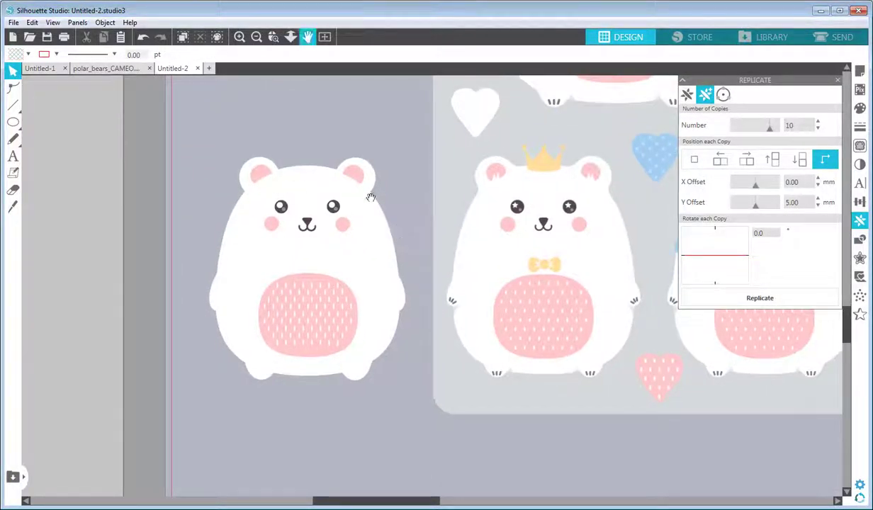
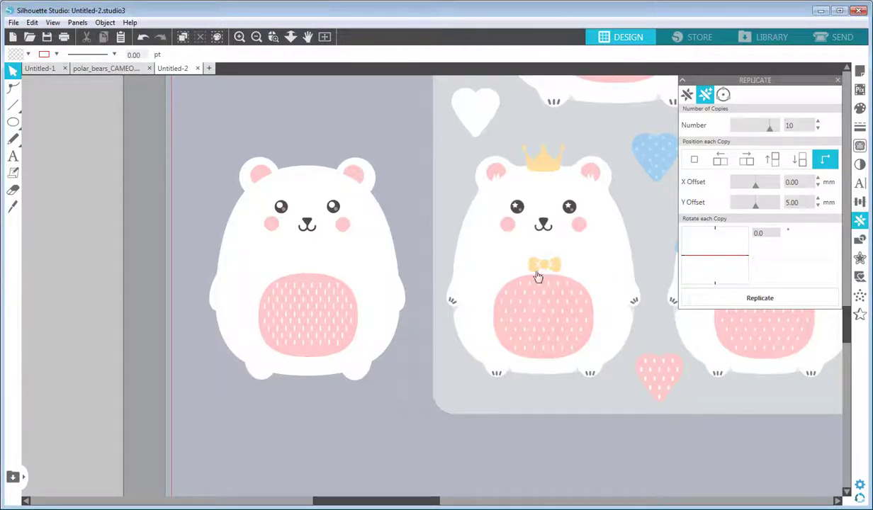
pyautogui.click(240, 37)
pyautogui.click(308, 37)
pyautogui.moveTo(594, 235); pyautogui.dragTo(461, 193)
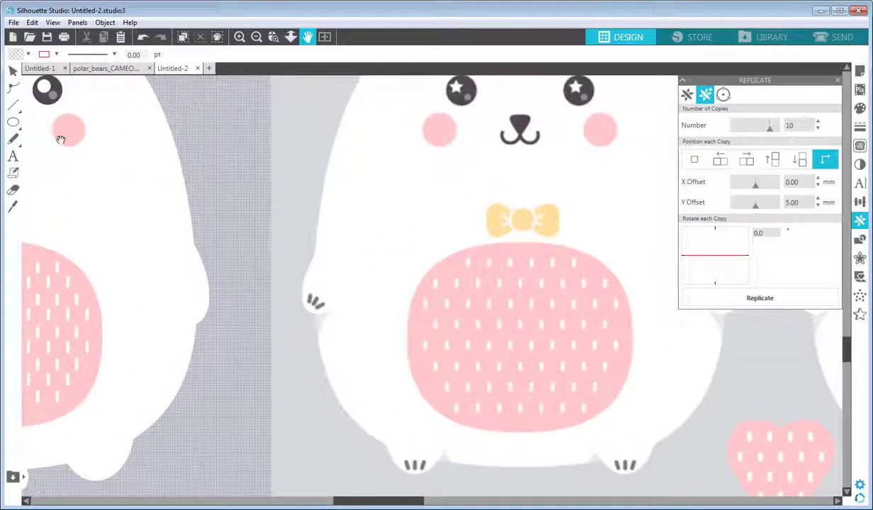
pyautogui.click(13, 88)
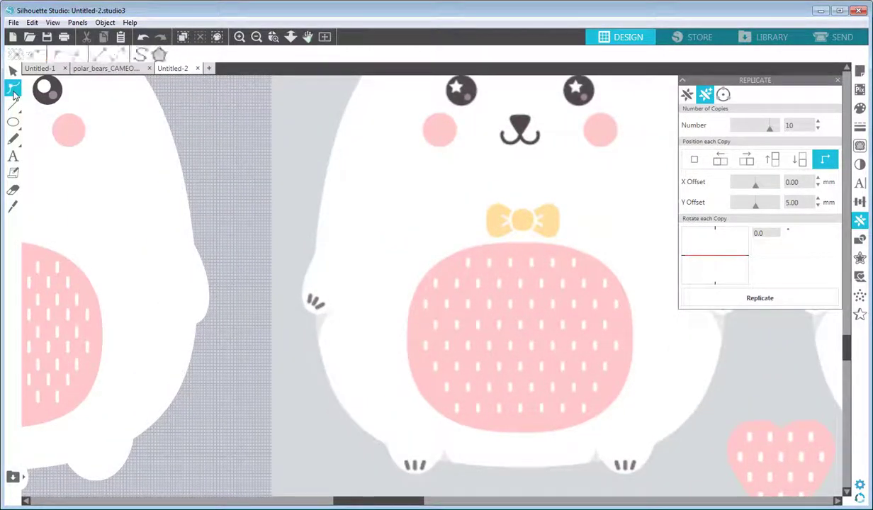
pyautogui.click(14, 103)
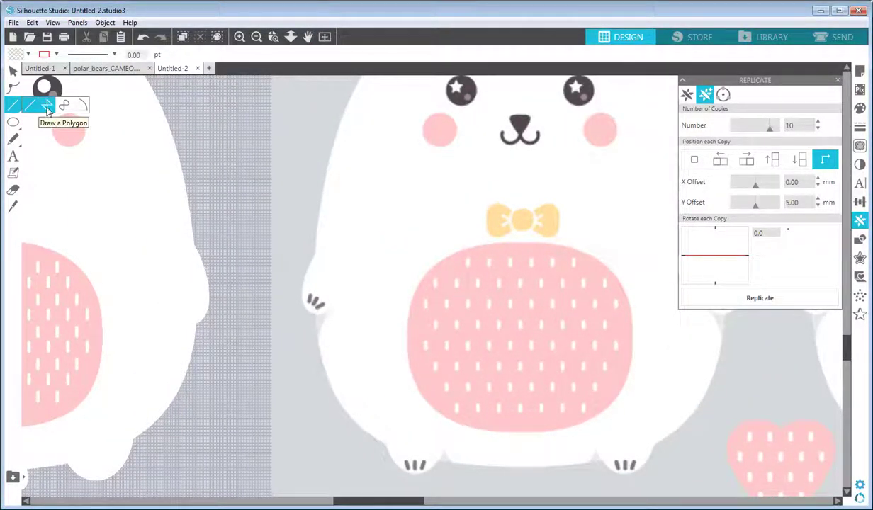
pyautogui.click(216, 188)
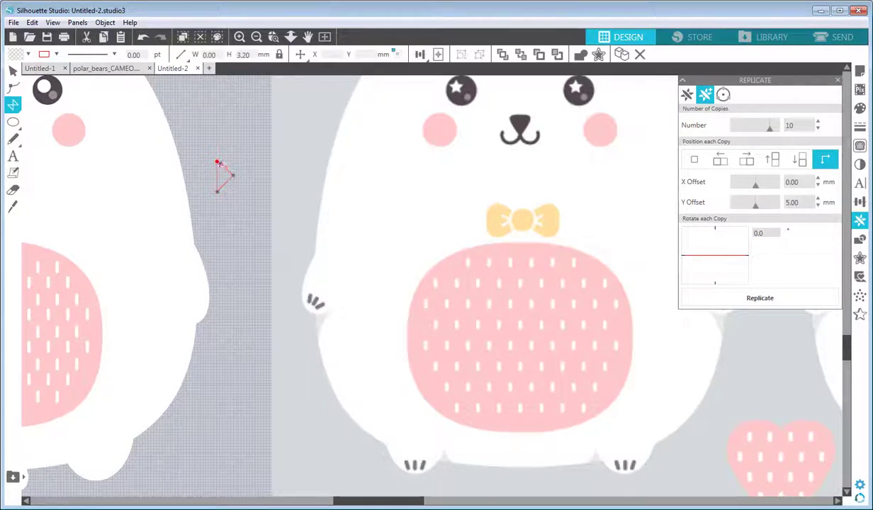
pyautogui.click(216, 163)
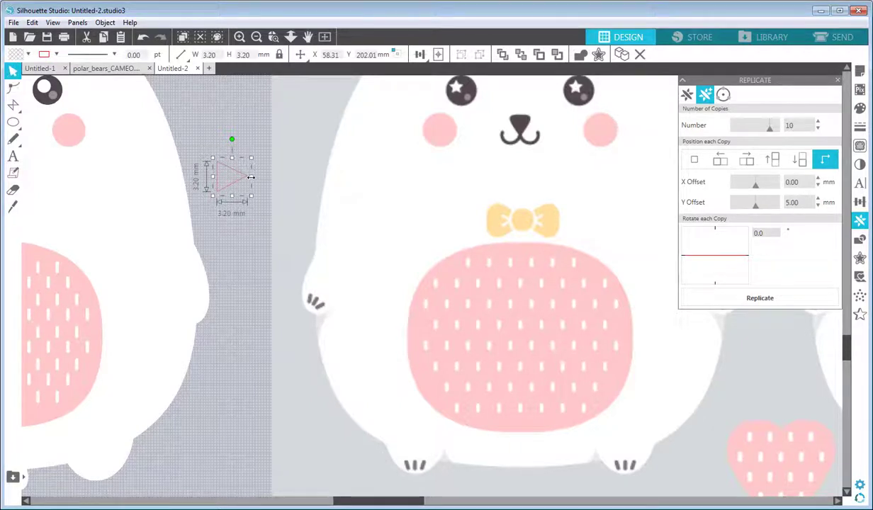
# Fill the triangle with the yellow sampled from the reference bow tie and give it a matching yellow 3 pt outline
pyautogui.moveTo(501, 226); pyautogui.dragTo(278, 163)
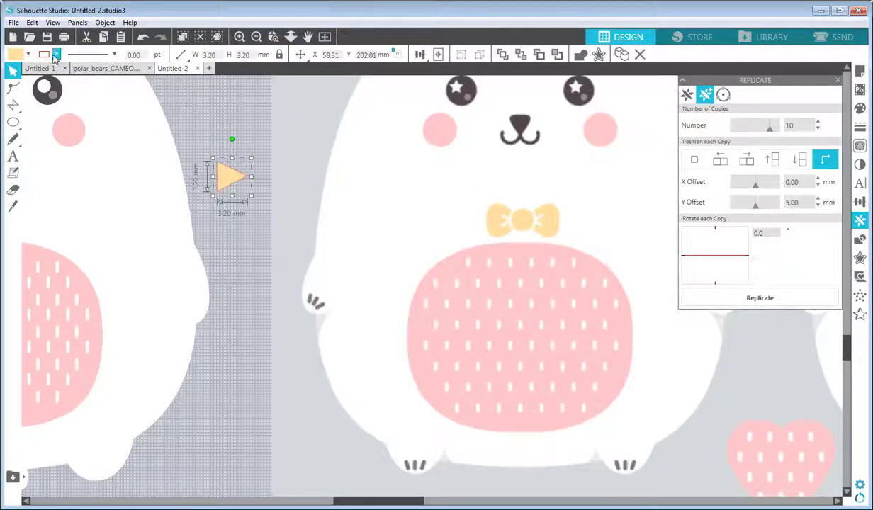
pyautogui.click(56, 54)
pyautogui.click(165, 80)
pyautogui.write('2')
pyautogui.press('Return')
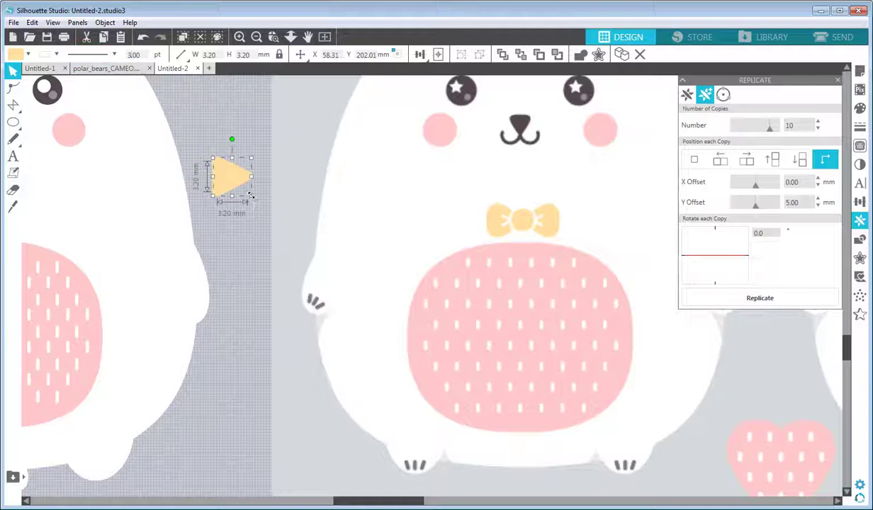
# Shrink the triangle to about 2.56 × 2.56 mm and mirror a copy to its right to form the bow
pyautogui.moveTo(251, 196); pyautogui.dragTo(244, 190)
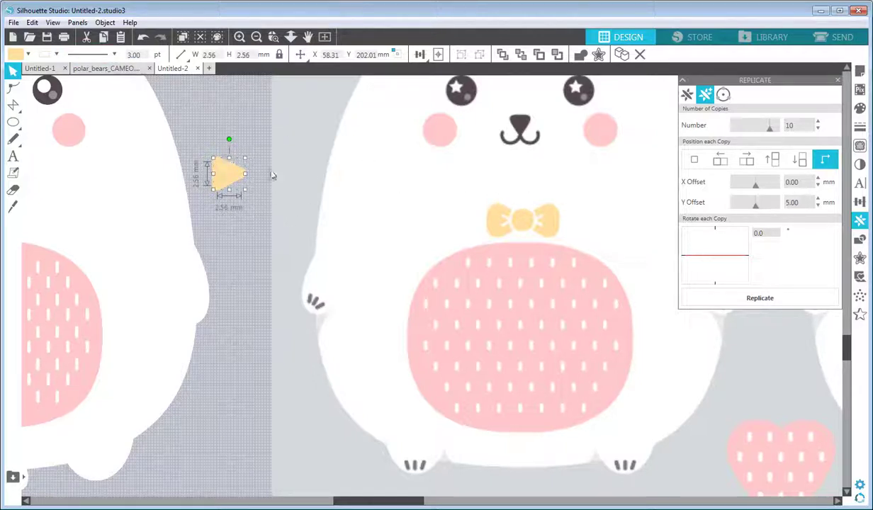
pyautogui.click(687, 94)
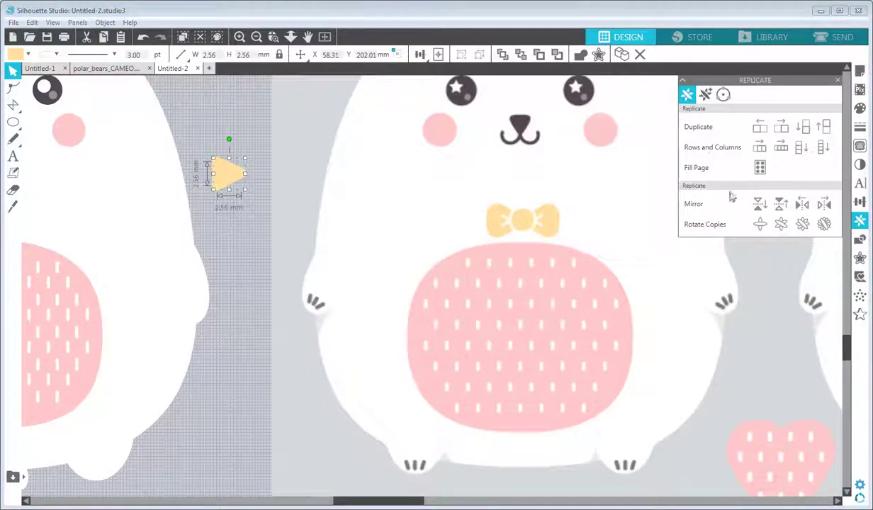
pyautogui.click(824, 206)
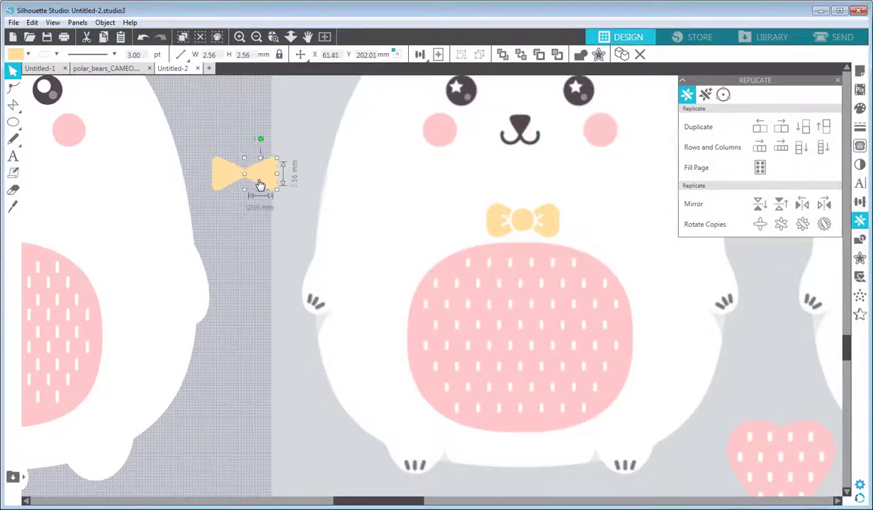
pyautogui.click(300, 152)
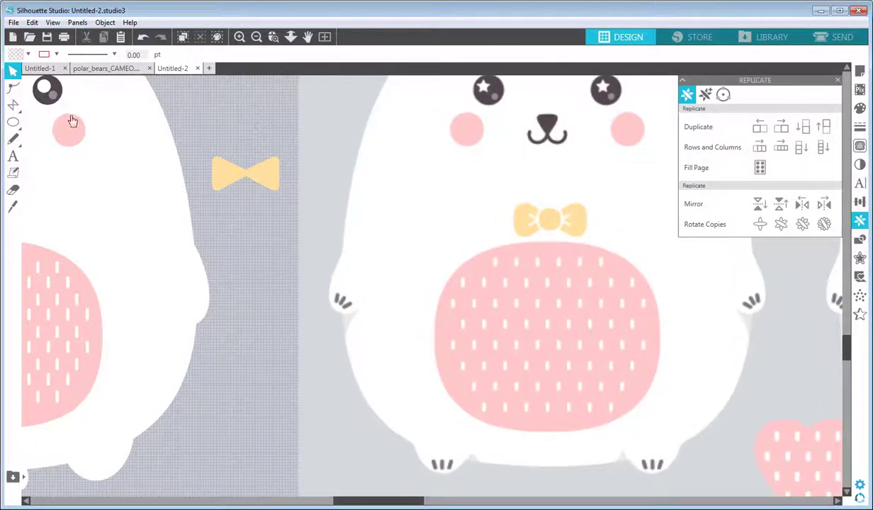
# Draw a circle about 3.08 mm across over the middle of the bow, fill it with the same yellow and centre it
pyautogui.click(12, 122)
pyautogui.moveTo(228, 156); pyautogui.dragTo(263, 189)
pyautogui.click(28, 55)
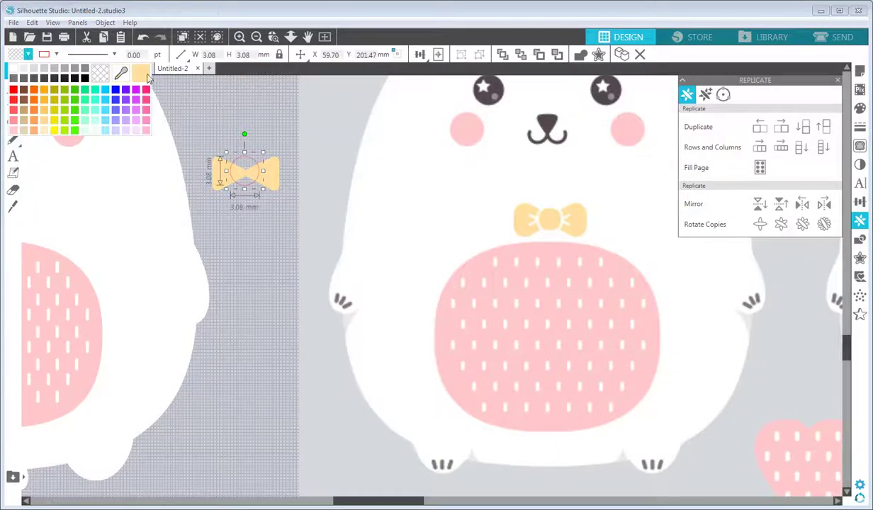
pyautogui.click(142, 76)
pyautogui.moveTo(242, 168); pyautogui.dragTo(243, 169)
# Give the bow's centre circle a white outline 1 pt thick
pyautogui.click(57, 54)
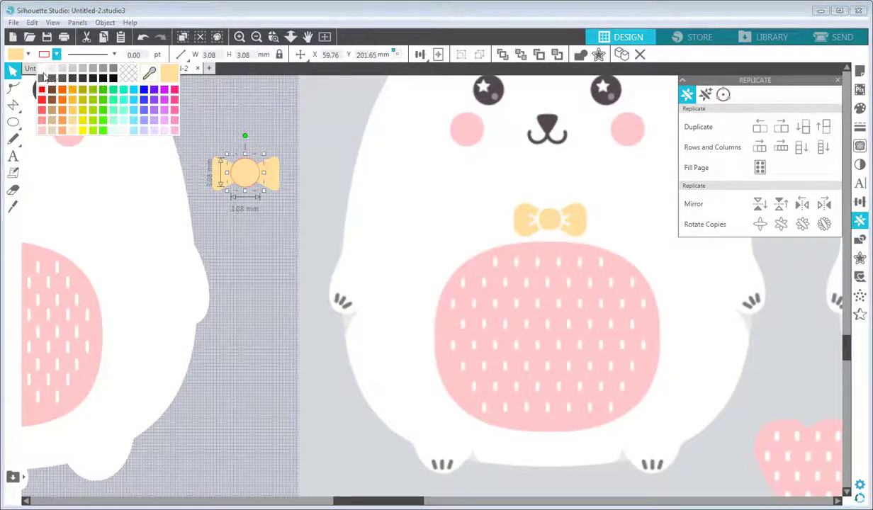
pyautogui.click(49, 78)
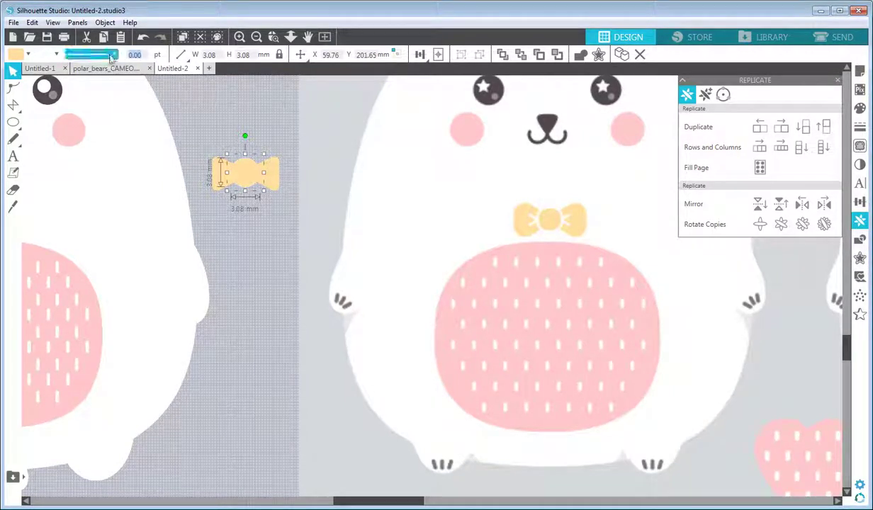
pyautogui.write('2')
pyautogui.press('Return')
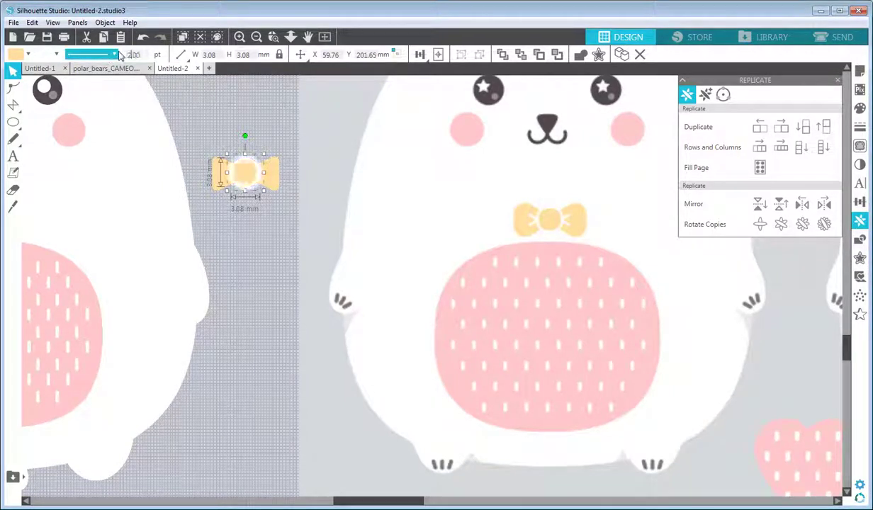
pyautogui.write('1')
pyautogui.press('Return')
pyautogui.click(213, 138)
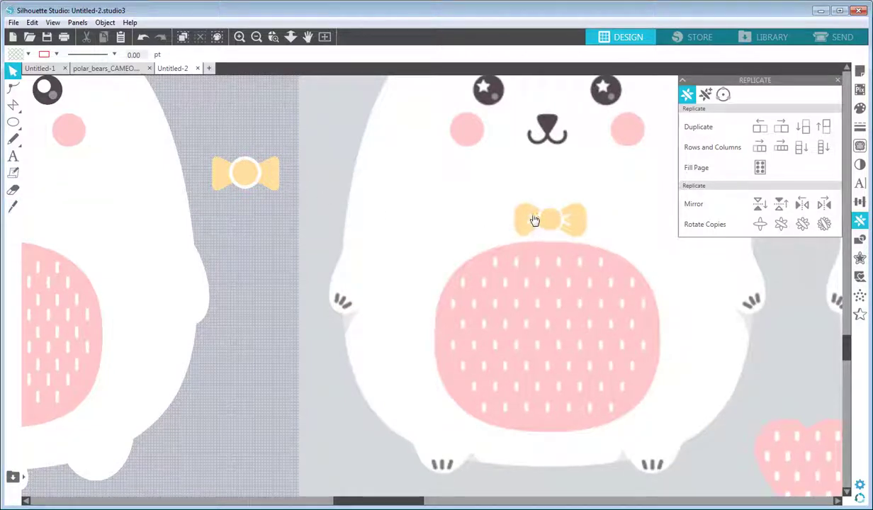
# Draw an open V-shaped line about 1.33 × 2.65 mm, pointing left, above the bow tie
pyautogui.moveTo(12, 105)
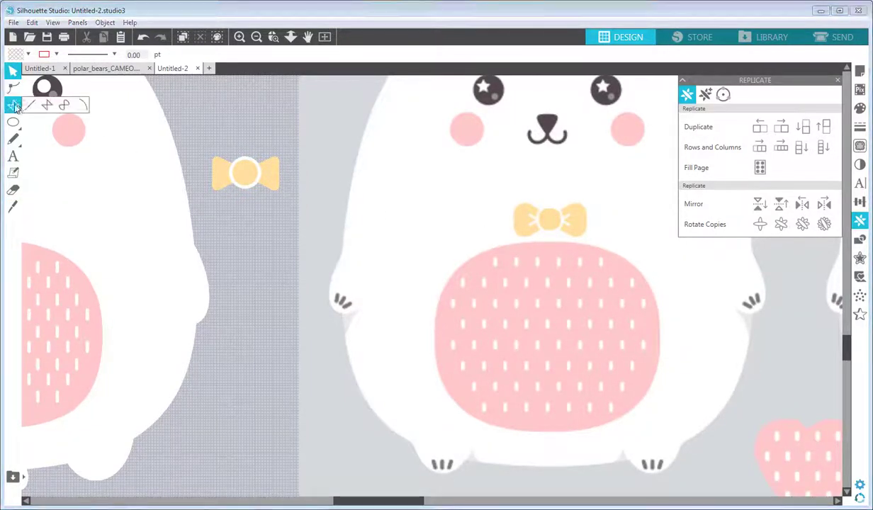
pyautogui.click(48, 106)
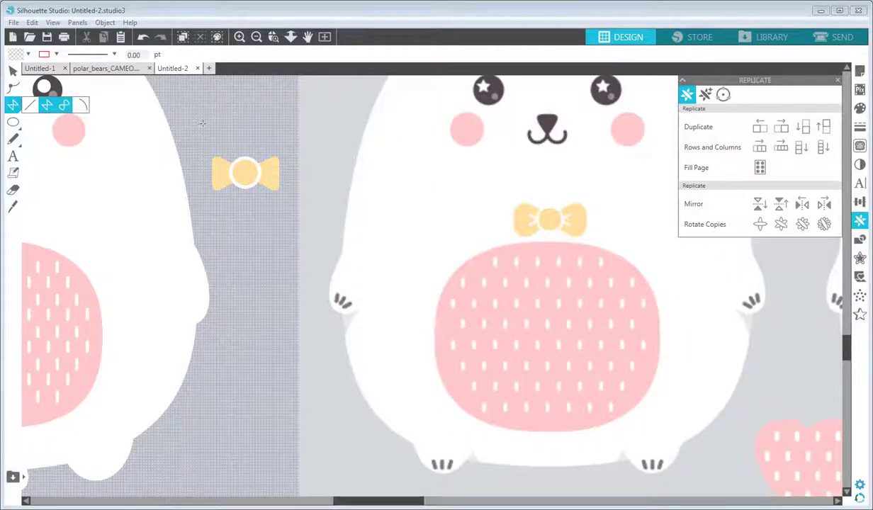
pyautogui.click(278, 104)
pyautogui.click(265, 115)
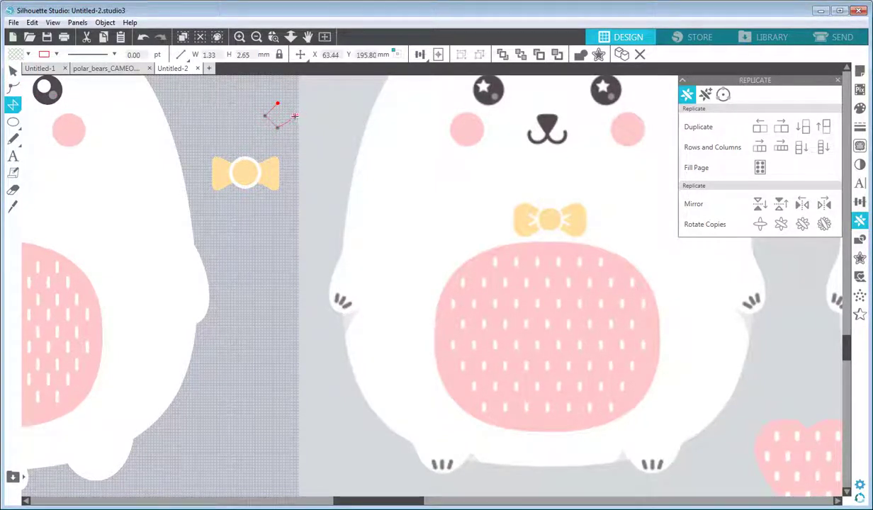
pyautogui.press('Escape')
pyautogui.click(278, 127)
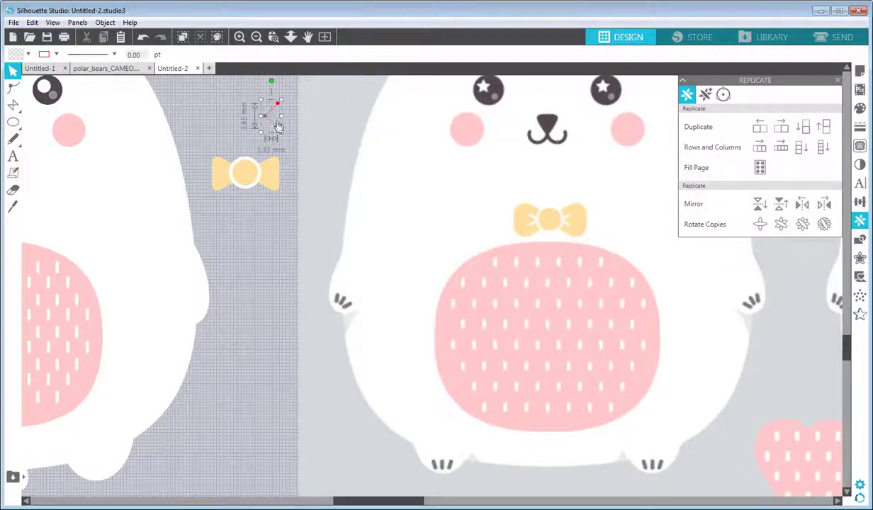
# Set the V-shaped line's colour to white and its thickness to 1 pt
pyautogui.click(29, 54)
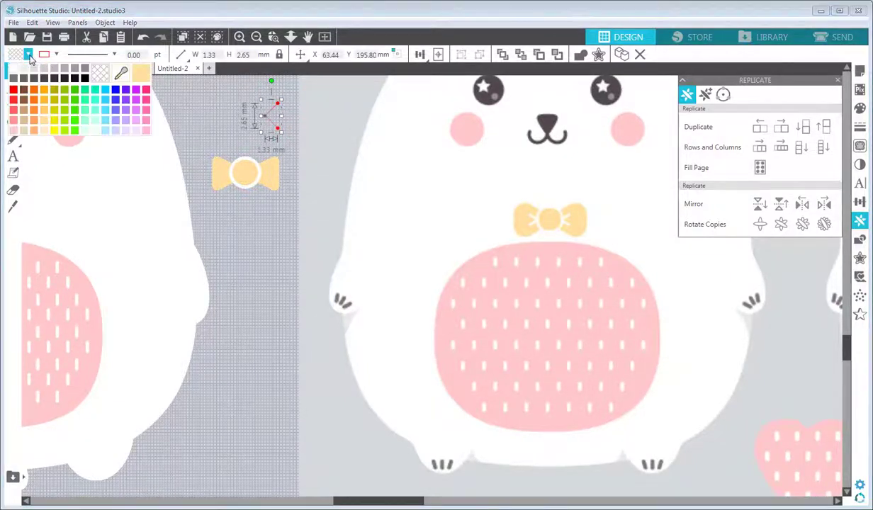
pyautogui.click(56, 55)
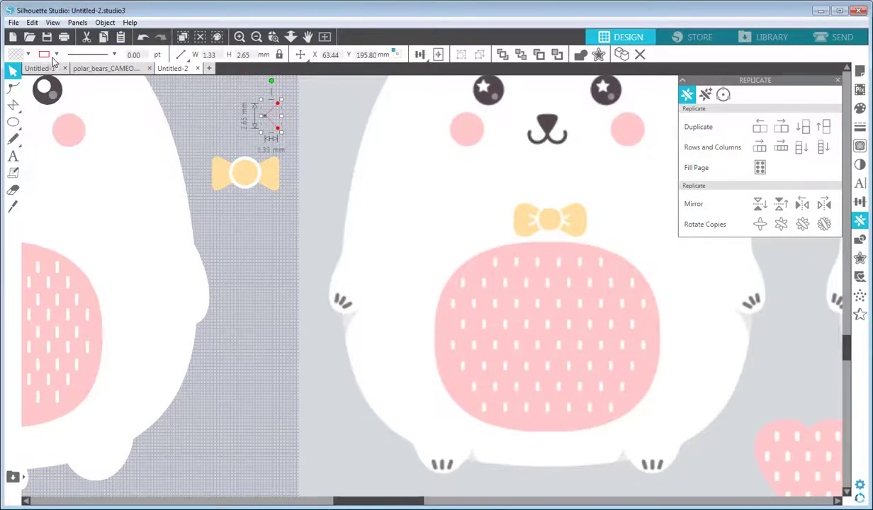
pyautogui.click(56, 55)
pyautogui.click(42, 69)
pyautogui.moveTo(143, 56); pyautogui.dragTo(109, 56)
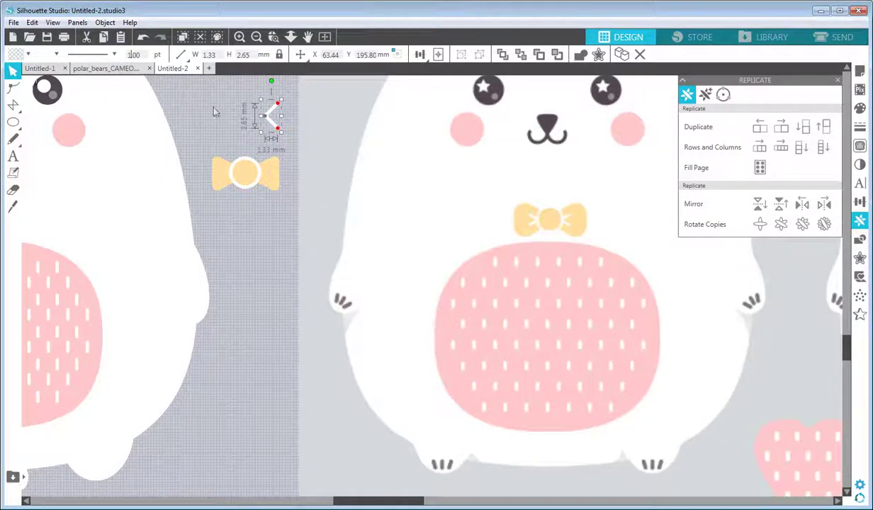
# Resize the white V to about 0.98 × 1.35 mm and place it on the bow's right wing beside the circle
pyautogui.click(270, 127)
pyautogui.click(274, 133)
pyautogui.moveTo(280, 132); pyautogui.dragTo(326, 210)
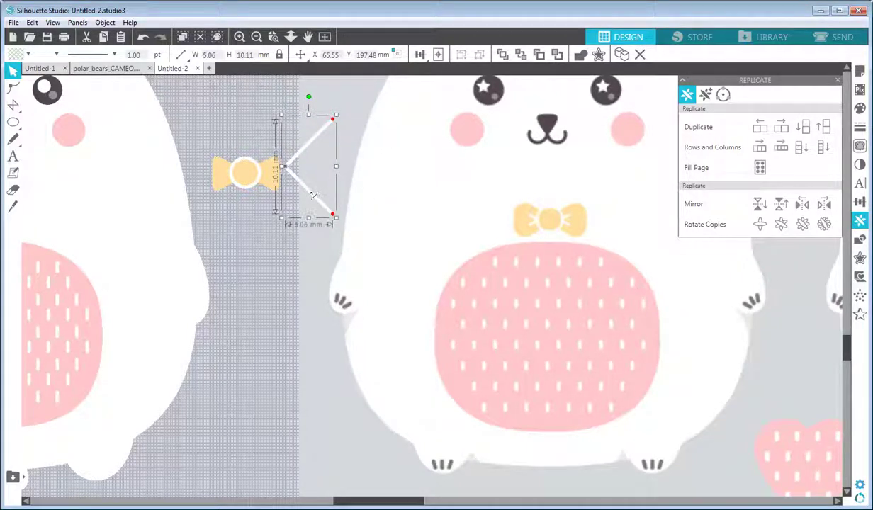
pyautogui.click(292, 148)
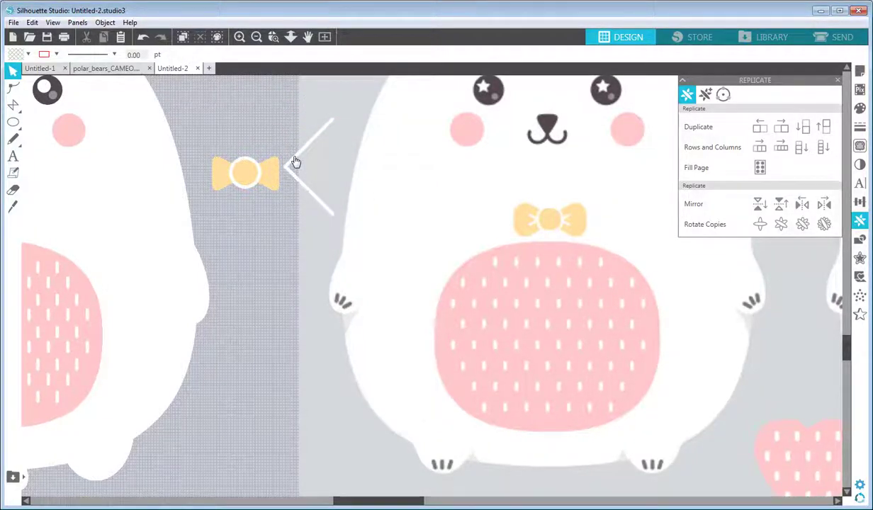
pyautogui.moveTo(295, 162); pyautogui.dragTo(243, 255)
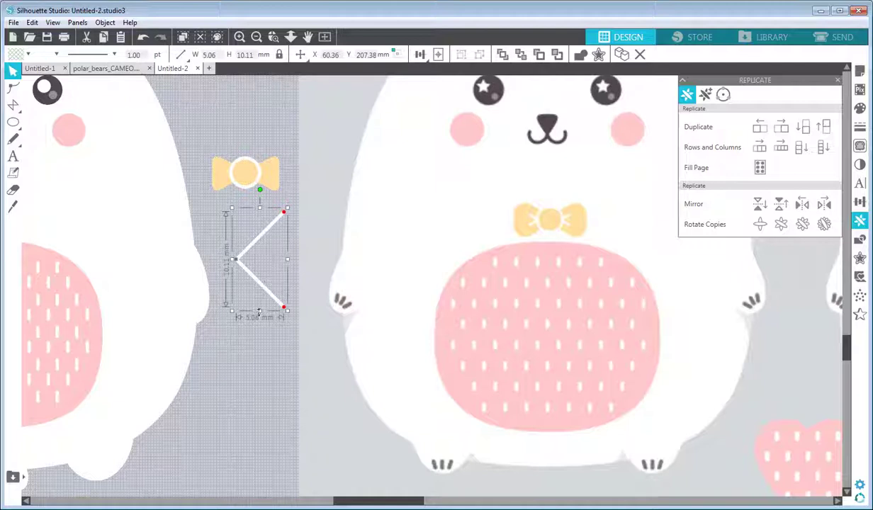
pyautogui.moveTo(260, 311); pyautogui.dragTo(269, 181)
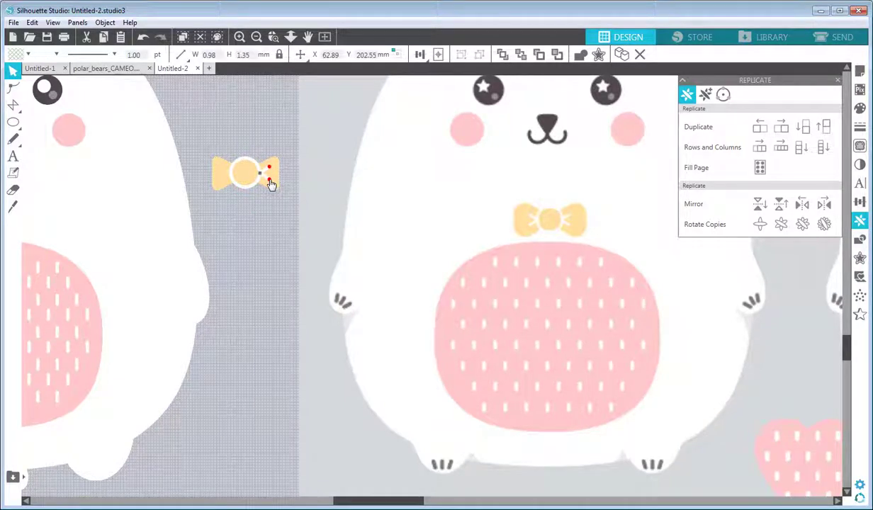
pyautogui.click(271, 211)
# Mirror a copy of the white V to the left and shift it onto the bow's left wing beside the circle
pyautogui.click(259, 176)
pyautogui.click(803, 205)
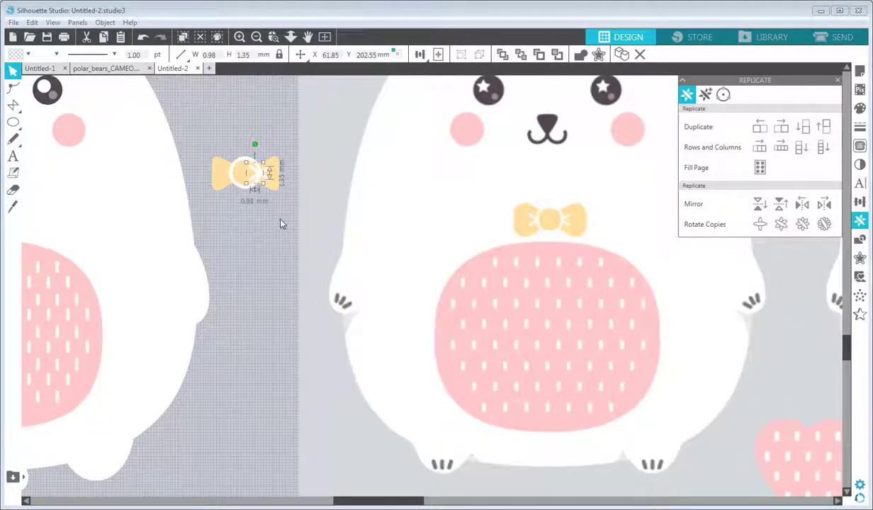
pyautogui.press('Left')
pyautogui.press('Left')
pyautogui.press('Left')
pyautogui.press('Left')
pyautogui.press('Left')
pyautogui.press('Left')
pyautogui.press('Left')
pyautogui.press('Left')
pyautogui.press('Left')
pyautogui.press('Left')
pyautogui.press('Left')
pyautogui.press('Left')
pyautogui.press('Left')
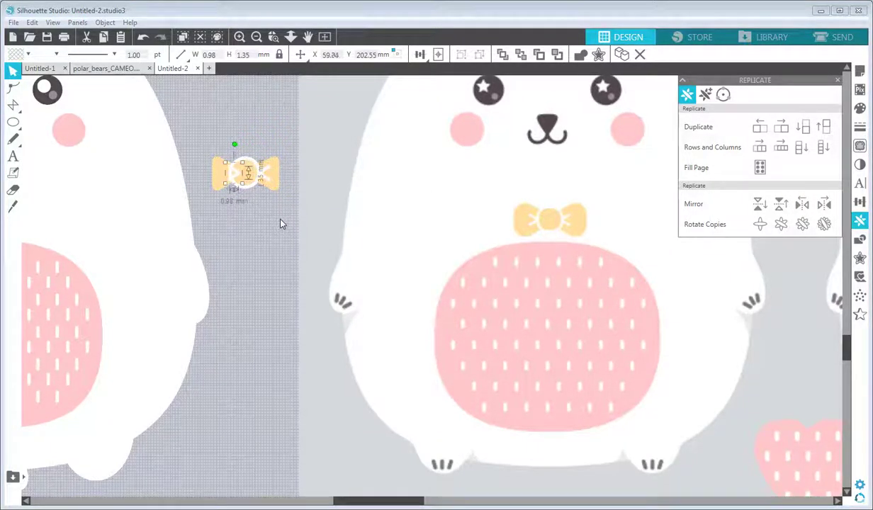
pyautogui.press('Right')
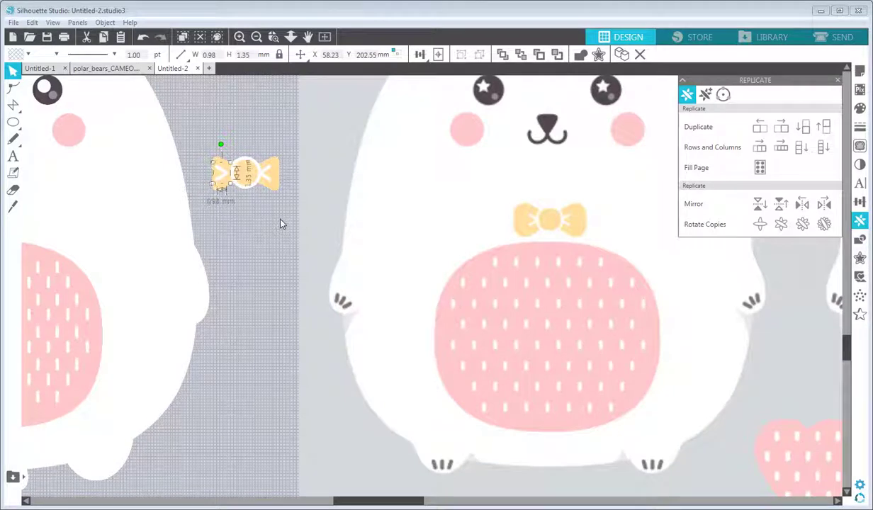
pyautogui.click(280, 222)
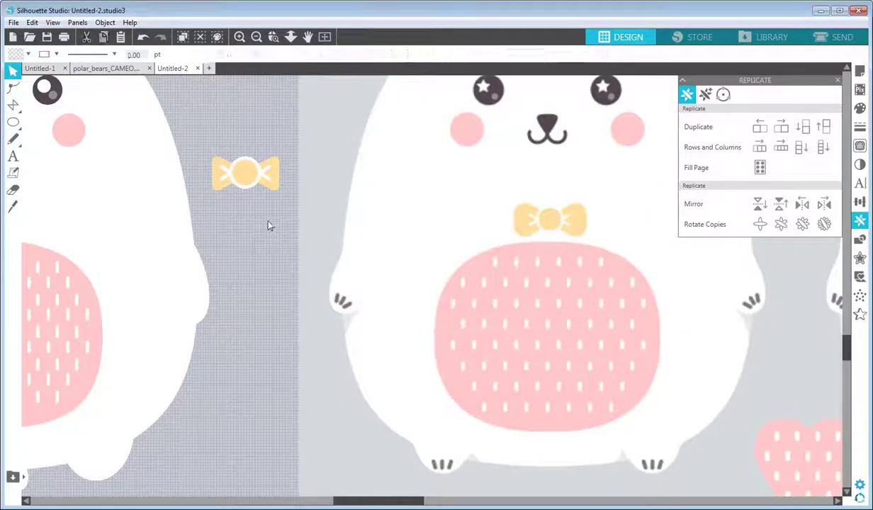
# Group the bow tie parts, move the group between the bear's mouth and pink belly, and shrink it to about 5.13 × 2.59 mm
pyautogui.moveTo(205, 146); pyautogui.dragTo(276, 211)
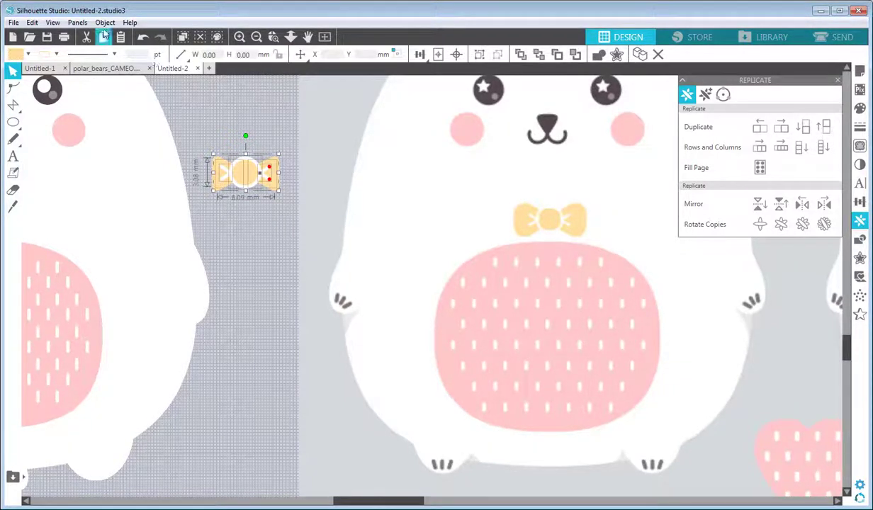
pyautogui.click(104, 22)
pyautogui.click(86, 116)
pyautogui.press('space')
pyautogui.moveTo(257, 135); pyautogui.dragTo(164, 220)
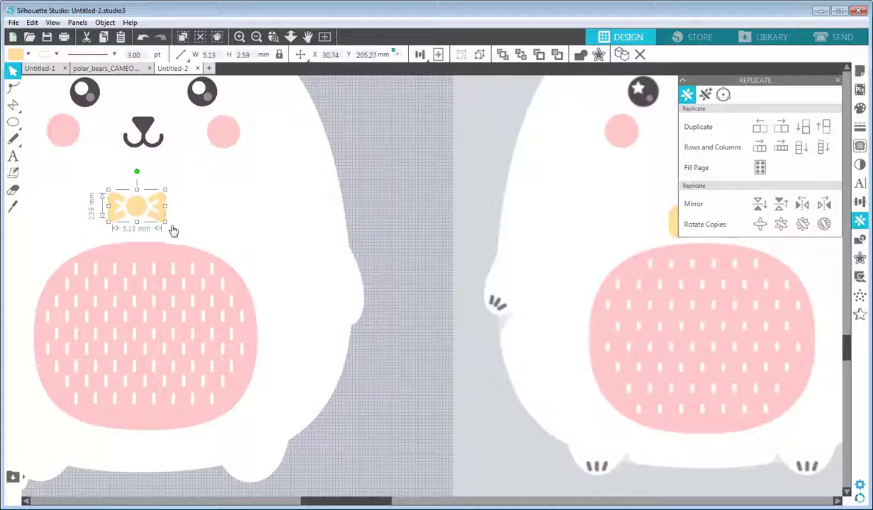
# Nudge the bow tie group slightly to the right so it sits centred beneath the bear's mouth
pyautogui.click(376, 139)
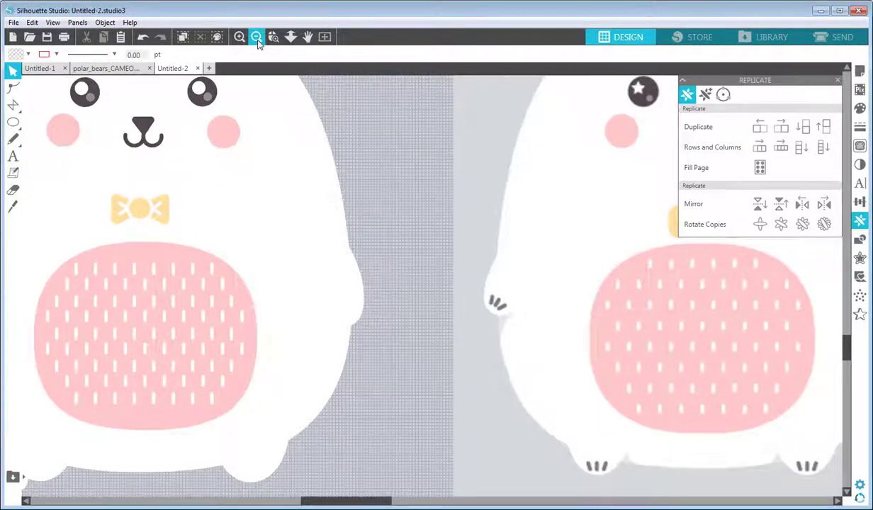
pyautogui.click(257, 36)
pyautogui.click(300, 246)
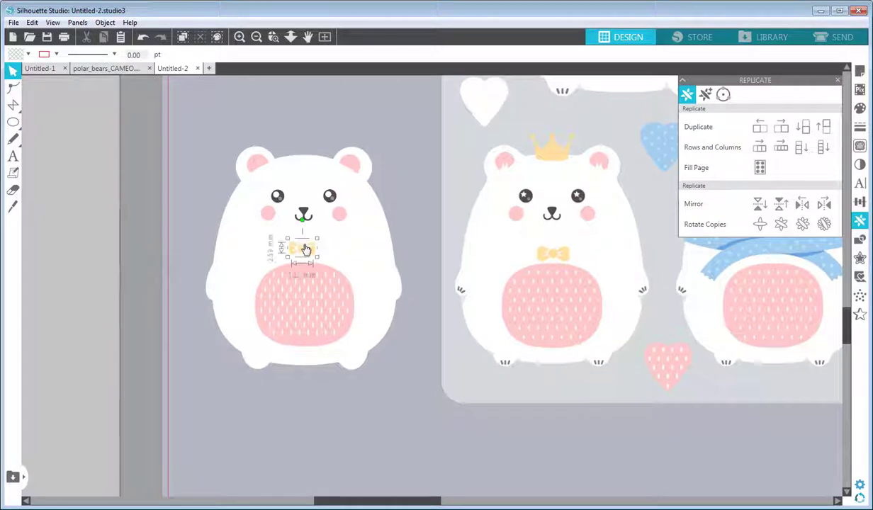
pyautogui.click(408, 168)
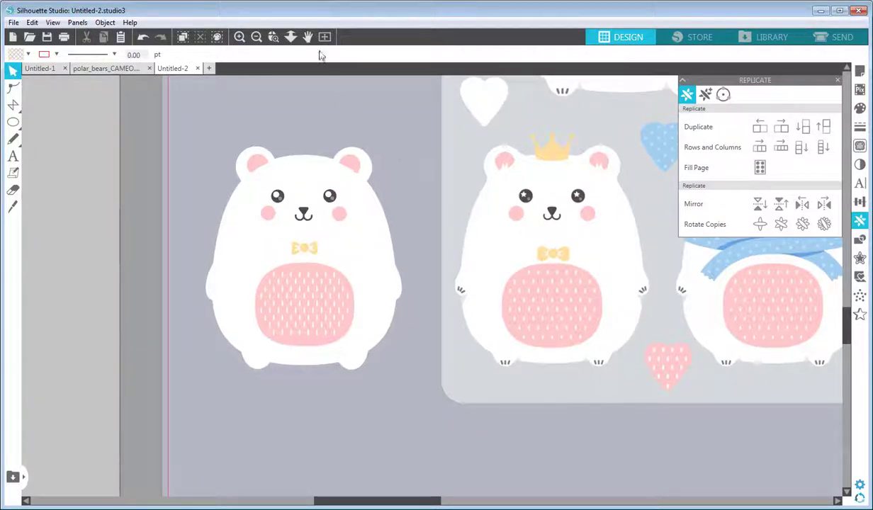
# Delete the reference sticker sheet image from the page, leaving only the redrawn bear
pyautogui.click(256, 36)
pyautogui.moveTo(462, 195); pyautogui.dragTo(374, 195)
pyautogui.click(13, 70)
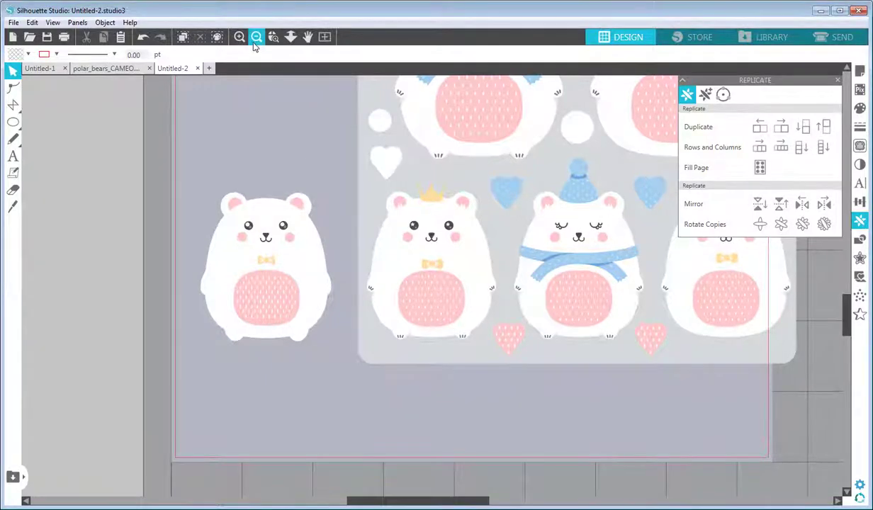
pyautogui.click(322, 40)
pyautogui.moveTo(374, 175); pyautogui.dragTo(345, 244)
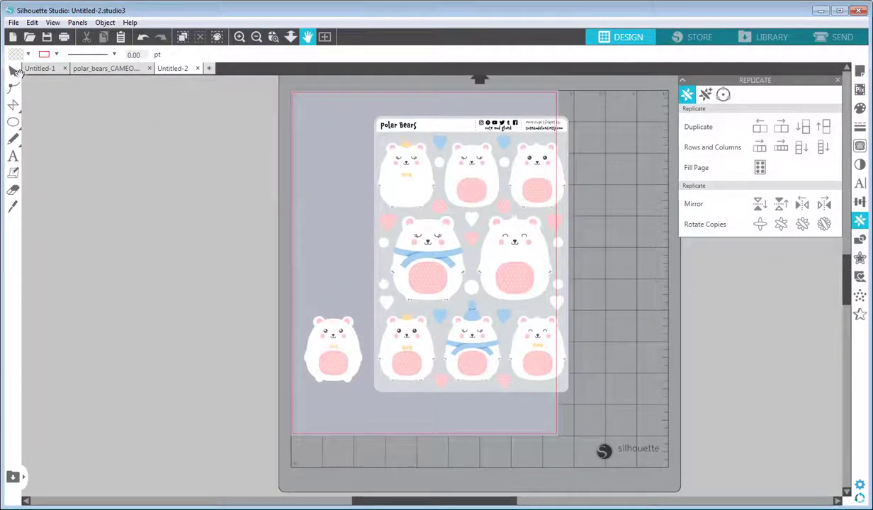
pyautogui.click(395, 189)
pyautogui.press('Delete')
# Select all parts of the redrawn bear and move them together to the middle of the page
pyautogui.click(361, 381)
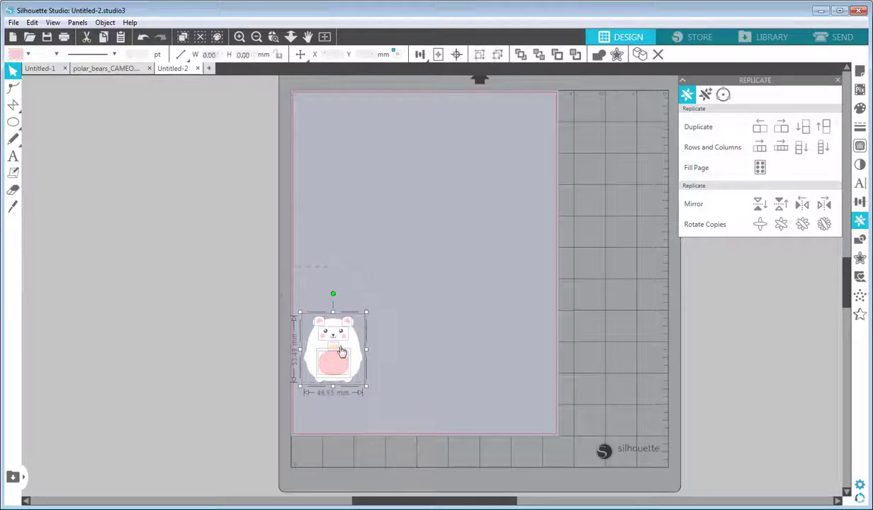
pyautogui.moveTo(353, 348); pyautogui.dragTo(433, 259)
pyautogui.click(468, 234)
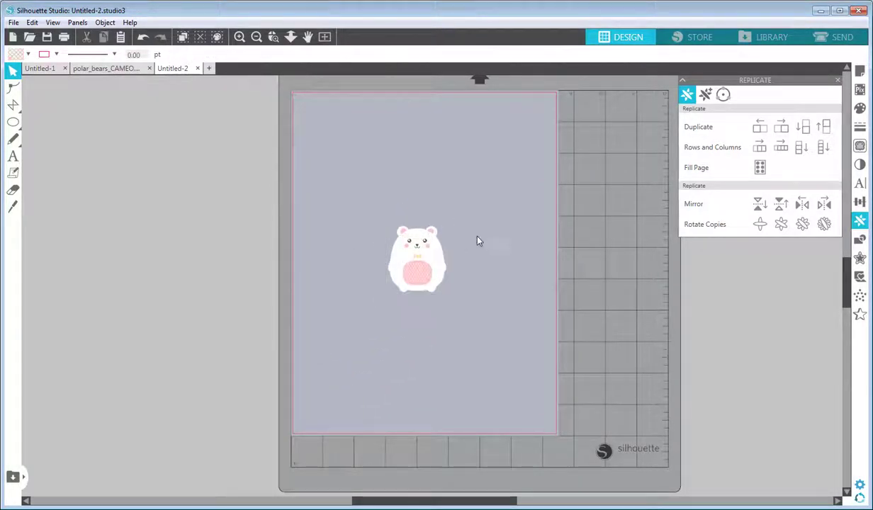
pyautogui.moveTo(477, 226); pyautogui.dragTo(450, 245)
pyautogui.press('space')
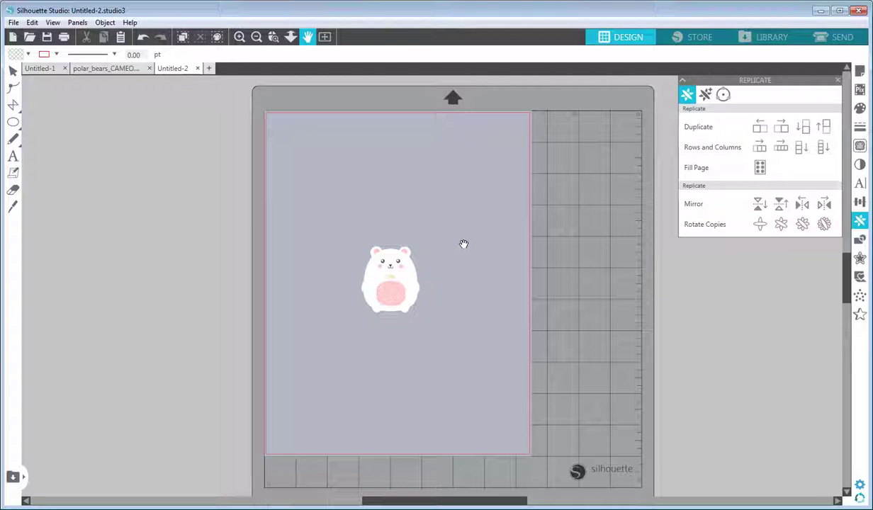
# Turn on Type 1 registration marks for the page with an inset of 10 mm
pyautogui.click(858, 74)
pyautogui.click(724, 94)
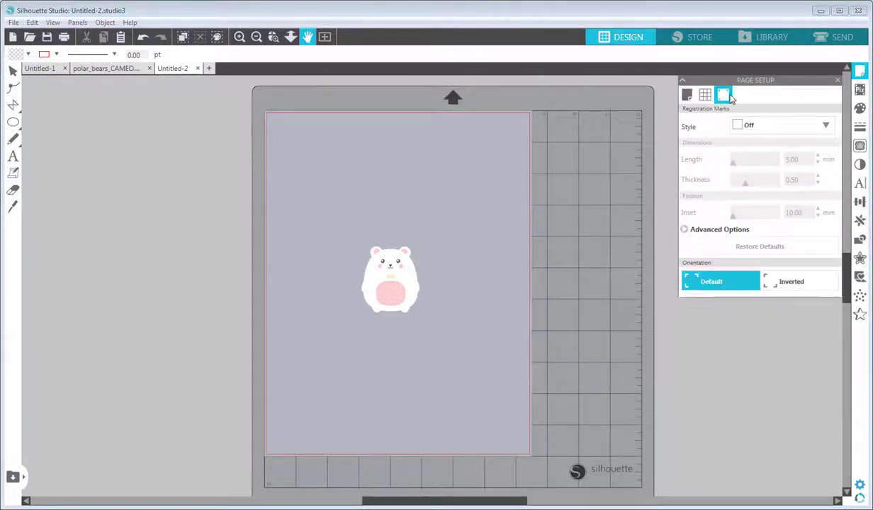
pyautogui.click(759, 131)
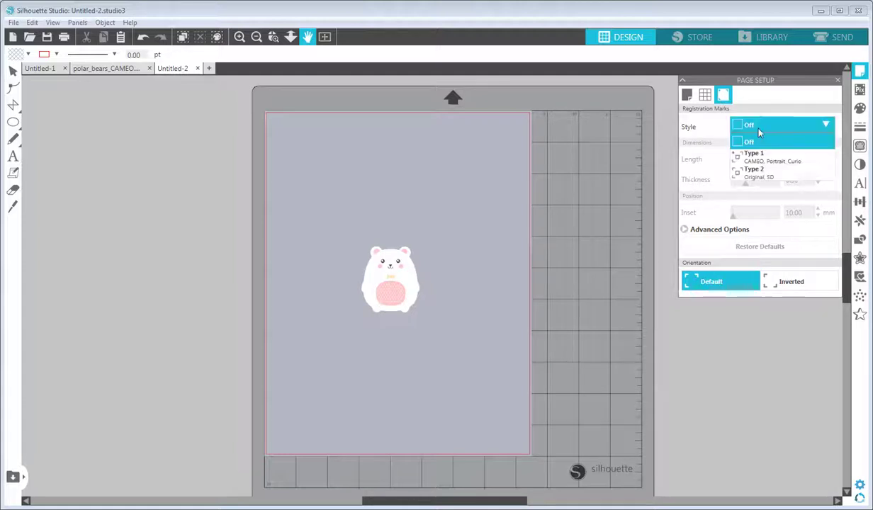
pyautogui.click(741, 157)
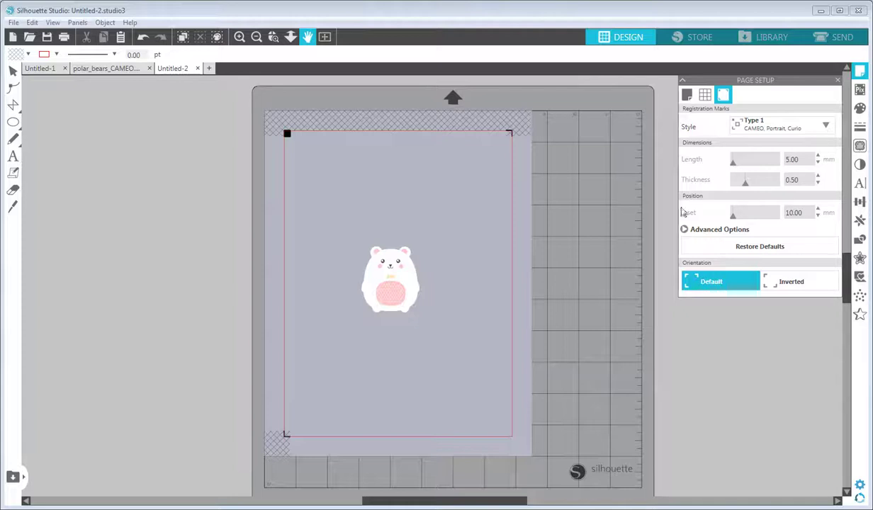
pyautogui.click(734, 214)
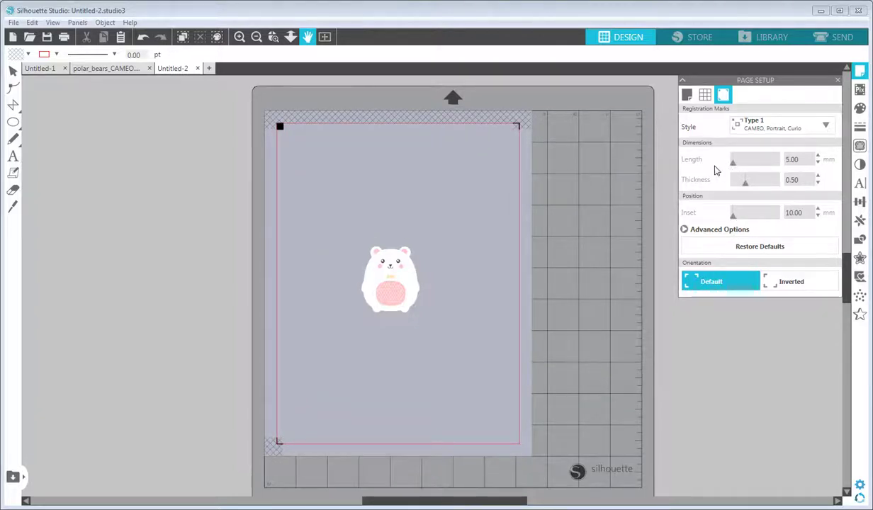
# Switch to the Send view and set all of the bear's shapes to No Cut
pyautogui.click(834, 37)
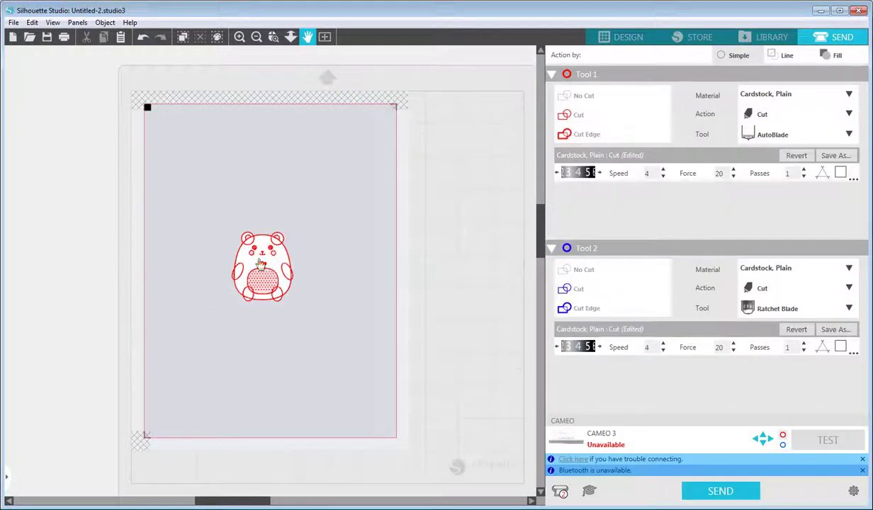
pyautogui.moveTo(204, 205); pyautogui.dragTo(312, 328)
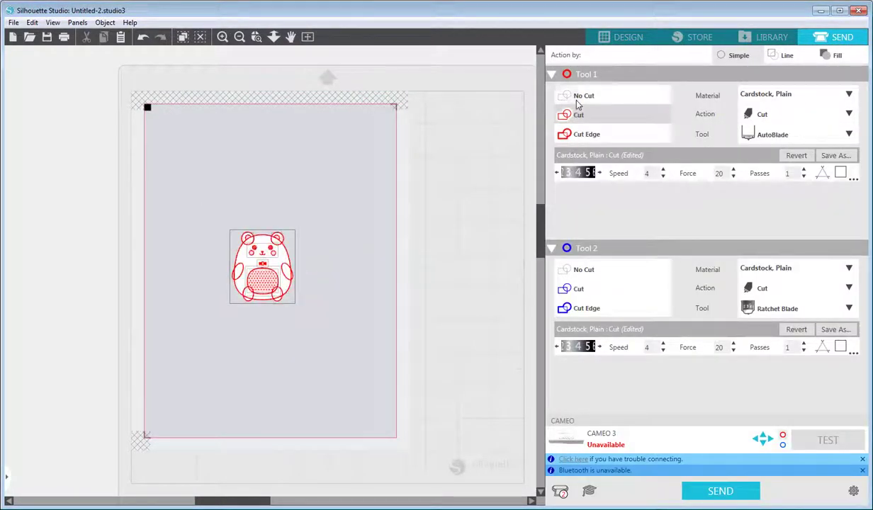
pyautogui.click(573, 102)
pyautogui.click(317, 314)
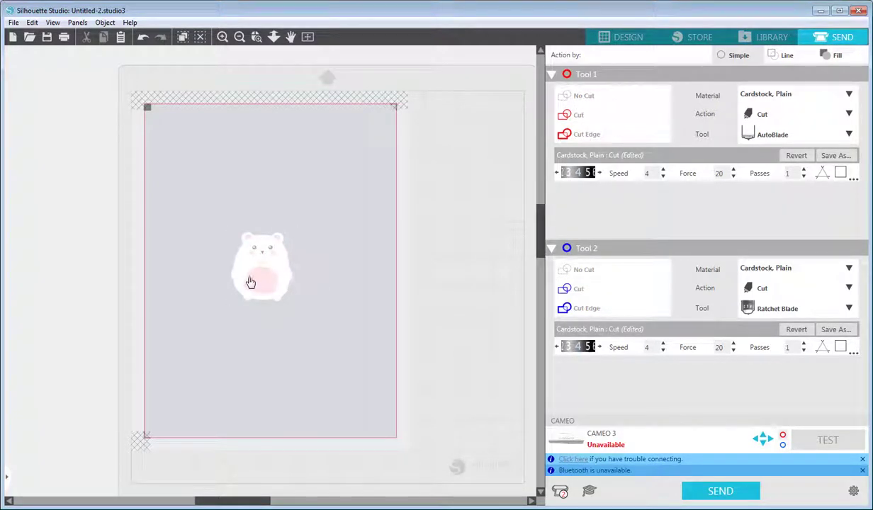
# Set only the bear's white body, ears, arms and feet to Cut
pyautogui.click(288, 265)
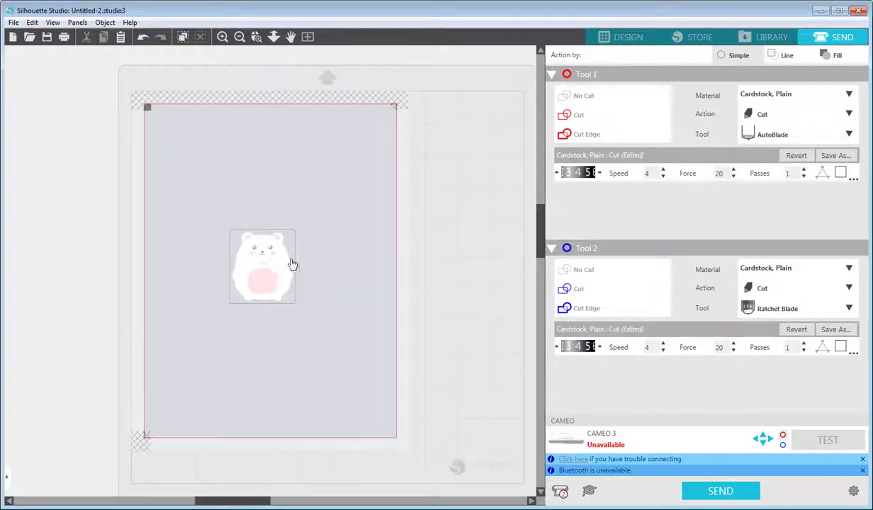
pyautogui.click(579, 115)
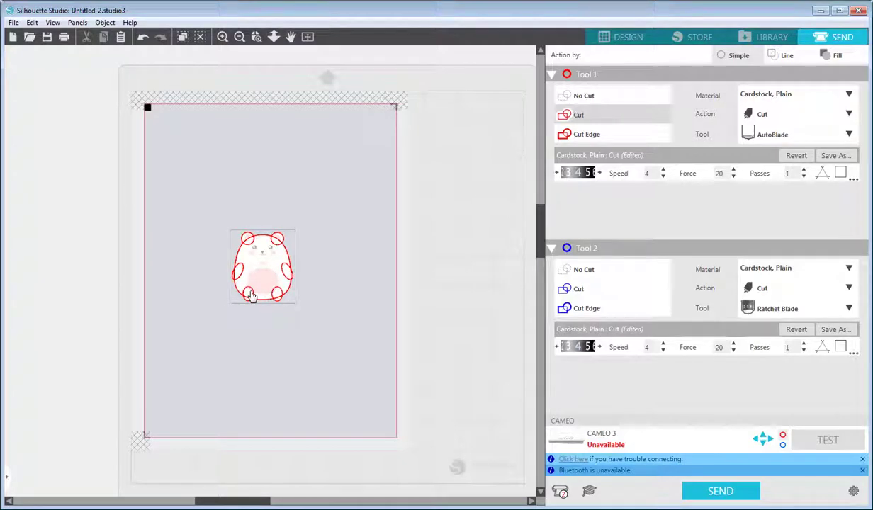
# Weld the body, ears, arms and feet into one shape in the Design view, then inspect its cut outline in the Send view
pyautogui.click(624, 37)
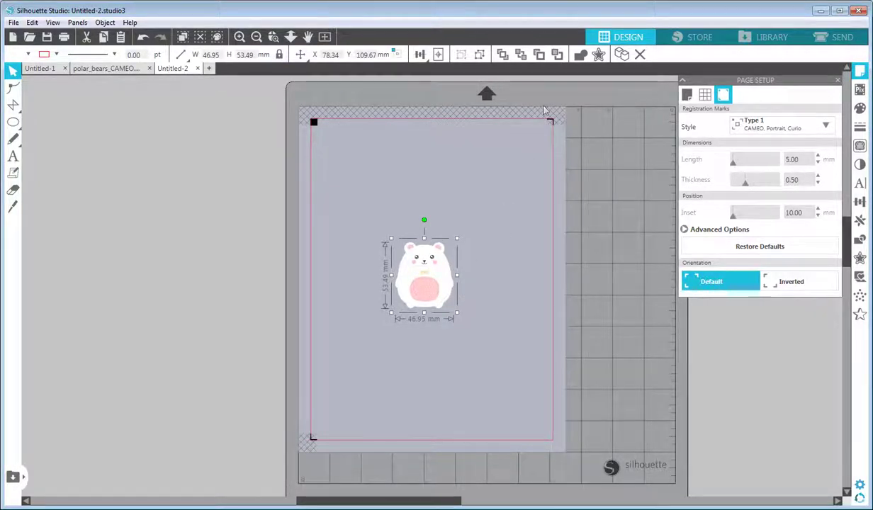
pyautogui.click(579, 60)
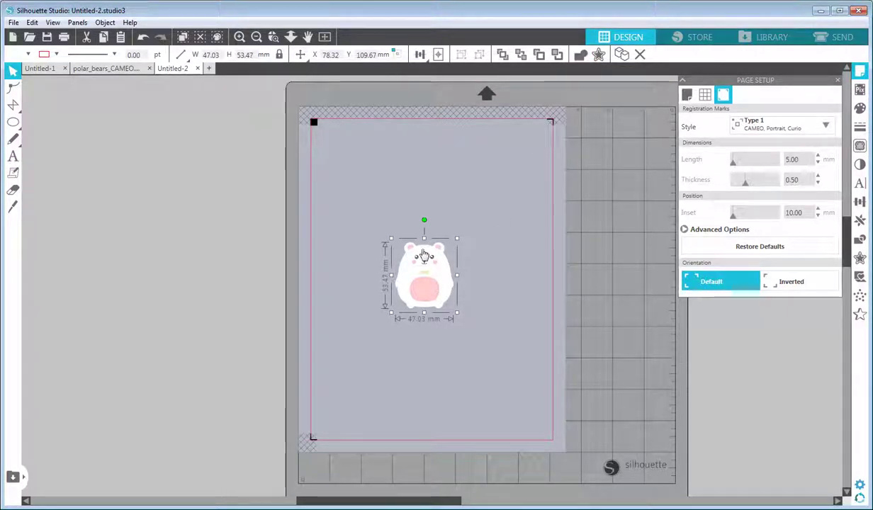
pyautogui.click(825, 38)
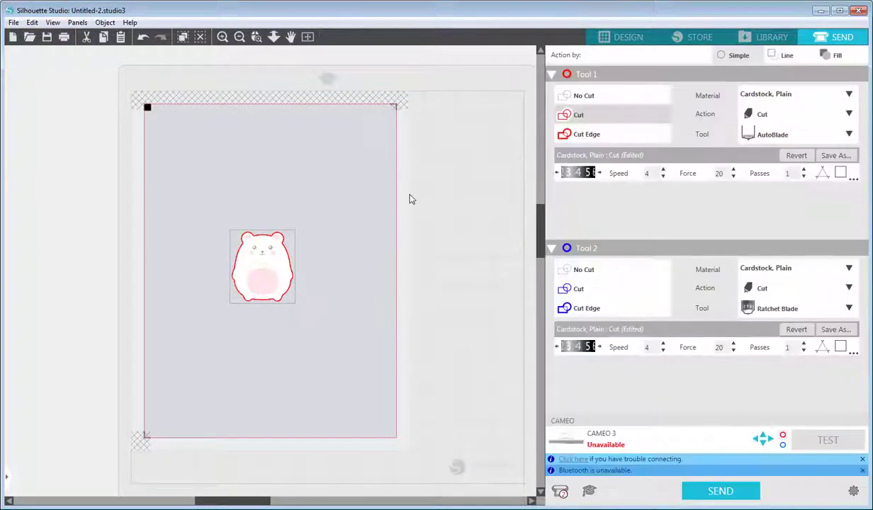
pyautogui.click(222, 37)
pyautogui.click(291, 37)
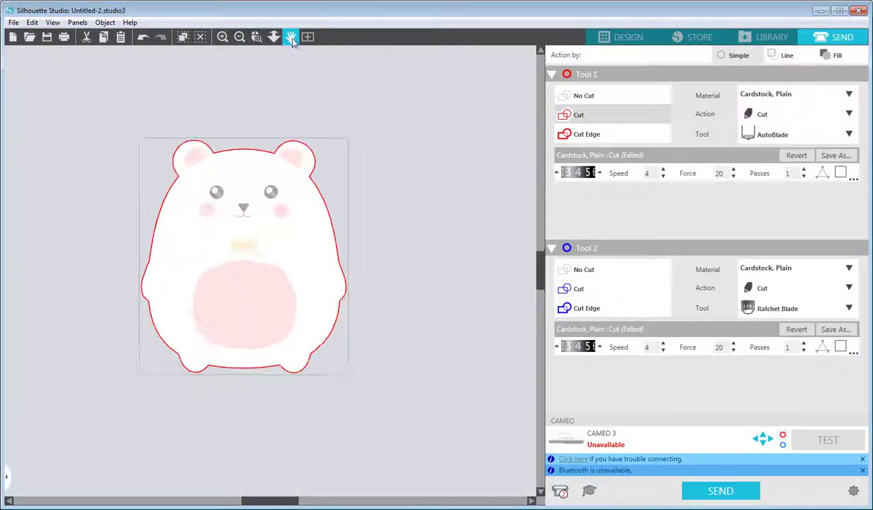
pyautogui.moveTo(408, 180); pyautogui.dragTo(479, 189)
pyautogui.press('Escape')
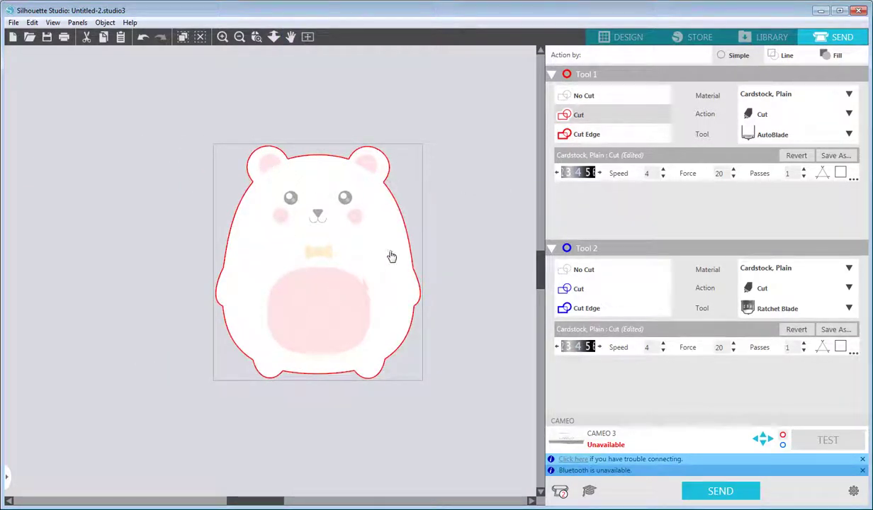
# Go back to the Design view and compare the redrawn bear with the original polar_bears_CAMEO sticker sheet
pyautogui.click(623, 34)
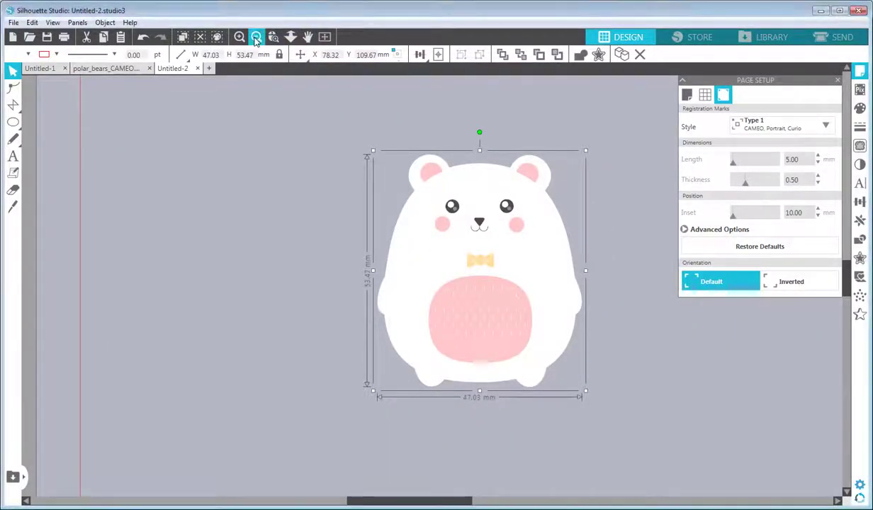
pyautogui.click(257, 36)
pyautogui.click(308, 36)
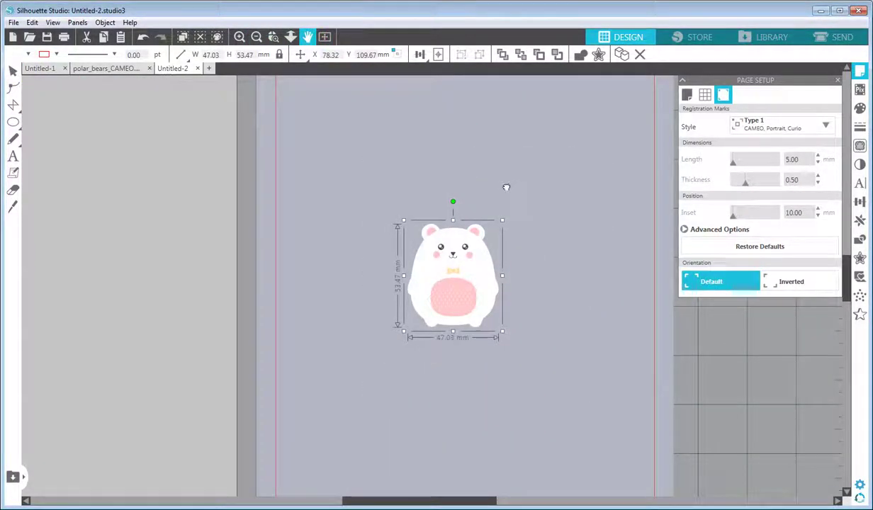
pyautogui.moveTo(506, 187); pyautogui.dragTo(458, 180)
pyautogui.click(13, 70)
pyautogui.click(105, 68)
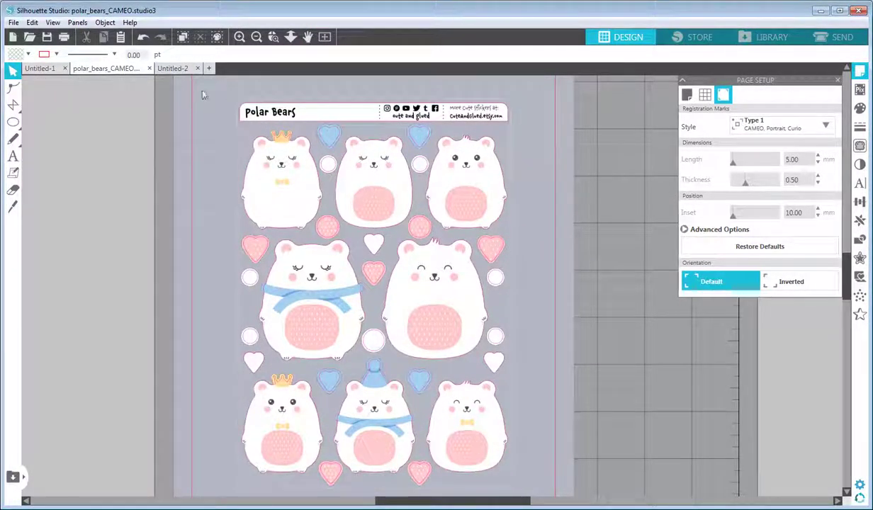
pyautogui.click(174, 69)
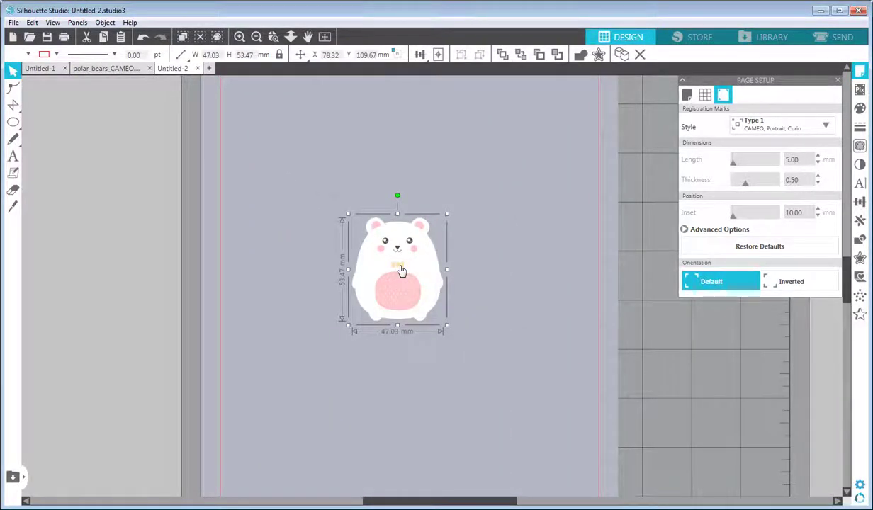
# Look up the program's edition and release version, then close the information and deselect the bear
pyautogui.click(130, 22)
pyautogui.click(120, 137)
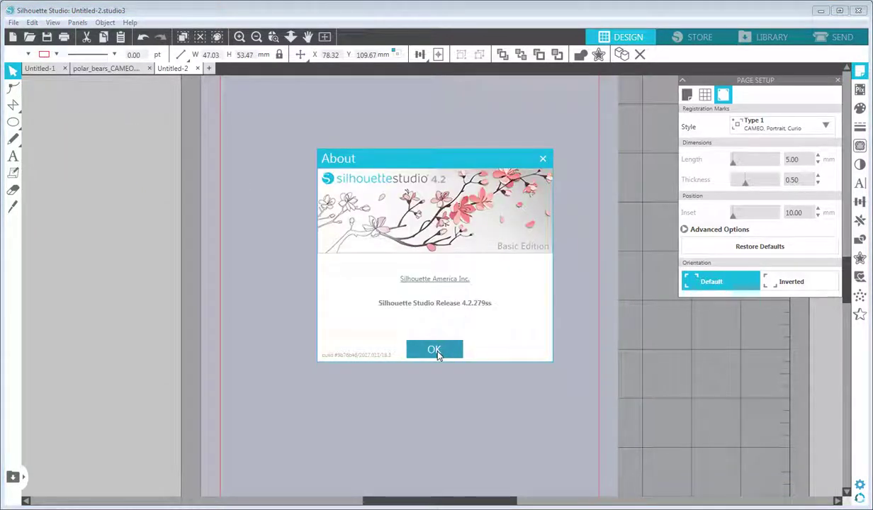
pyautogui.click(434, 350)
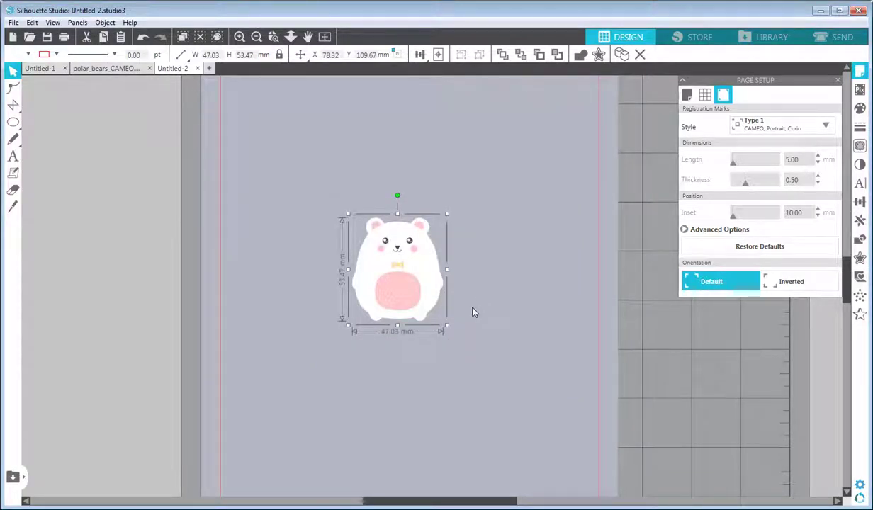
pyautogui.click(486, 322)
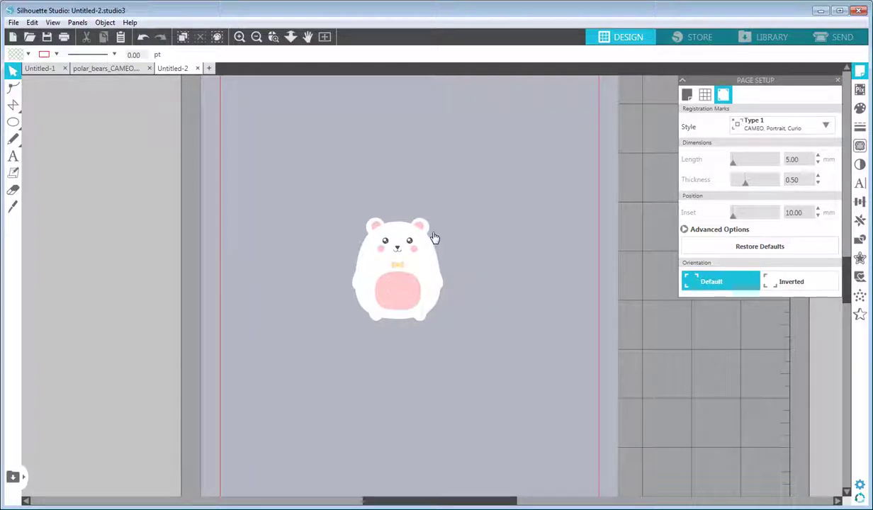
# Examine the polar_bears_CAMEO sheet's header, sticker cut lines, registration marks and bear variations up close and as a whole
pyautogui.click(113, 68)
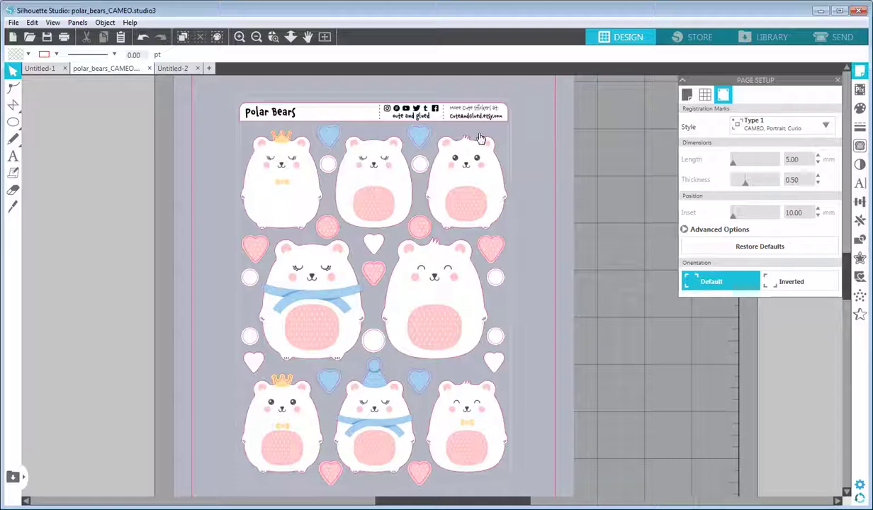
pyautogui.click(241, 37)
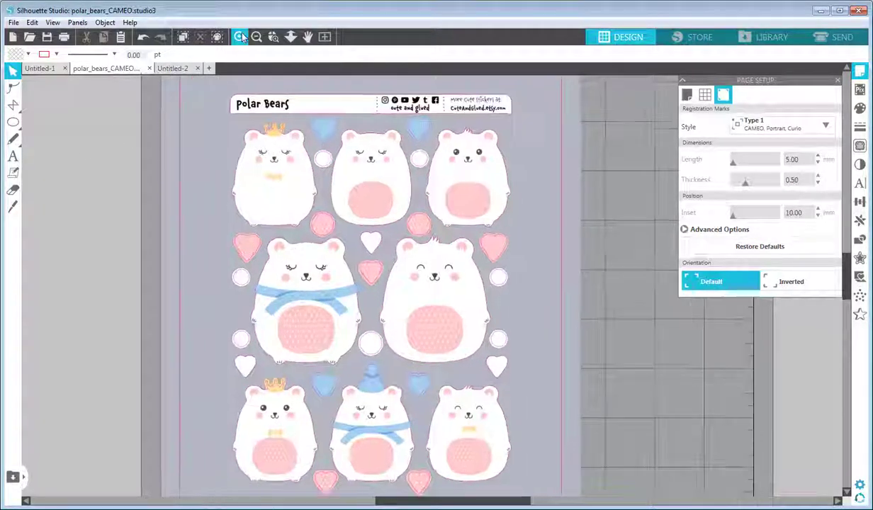
pyautogui.click(240, 37)
pyautogui.click(241, 37)
pyautogui.click(308, 37)
pyautogui.moveTo(553, 85); pyautogui.dragTo(611, 253)
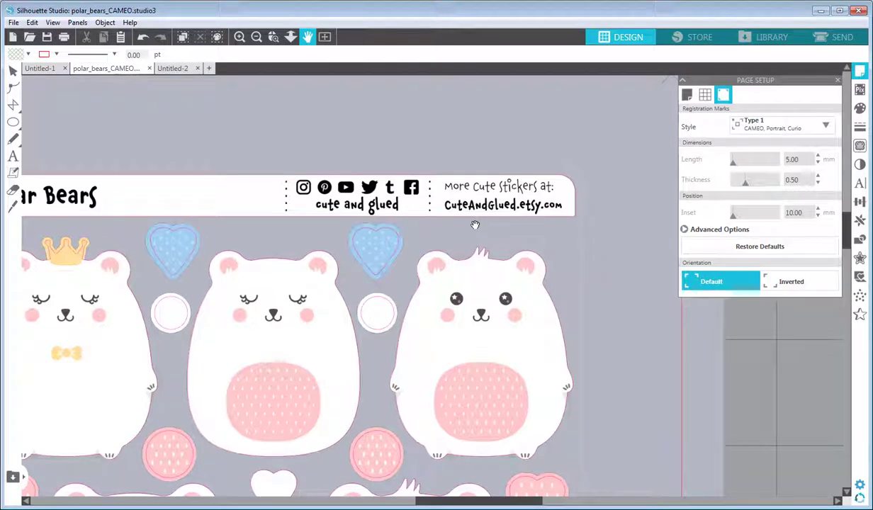
pyautogui.click(257, 37)
pyautogui.click(257, 36)
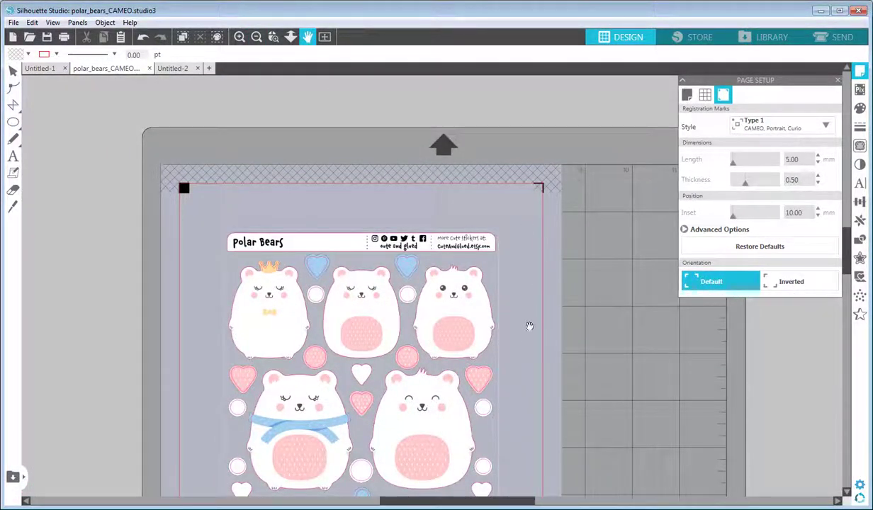
pyautogui.moveTo(529, 326); pyautogui.dragTo(542, 202)
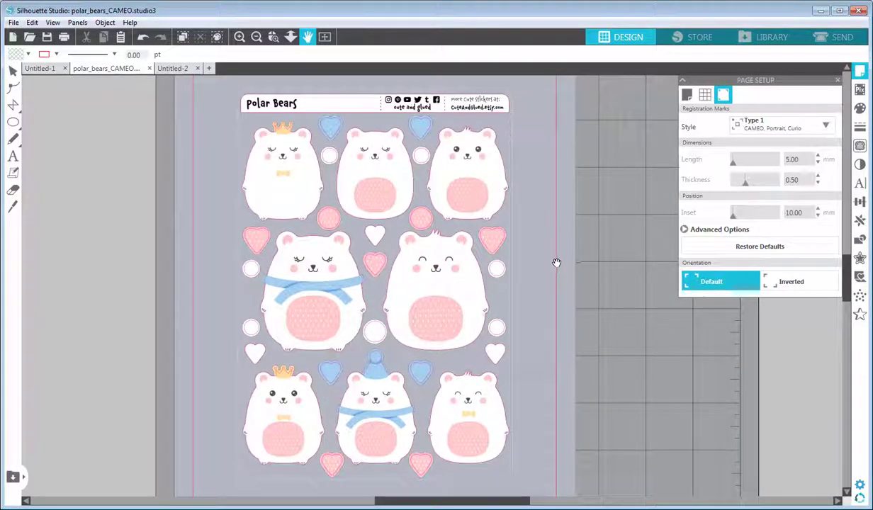
pyautogui.click(257, 37)
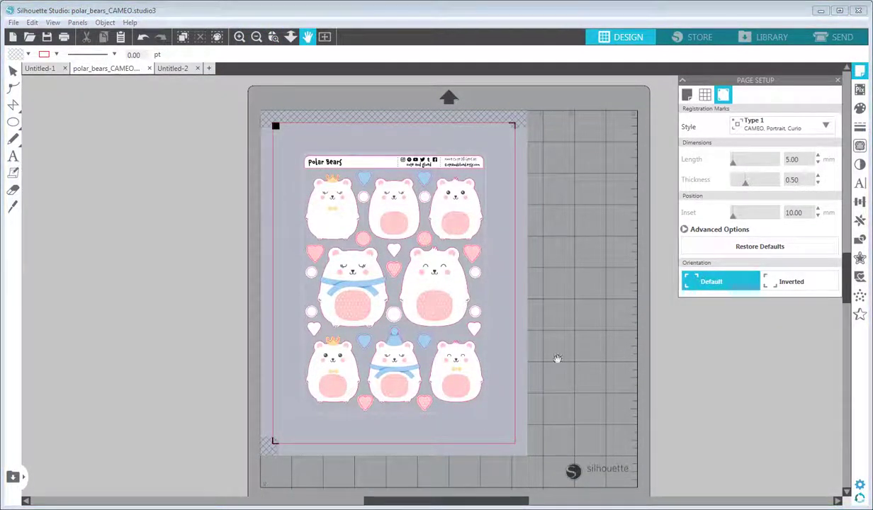
pyautogui.click(238, 37)
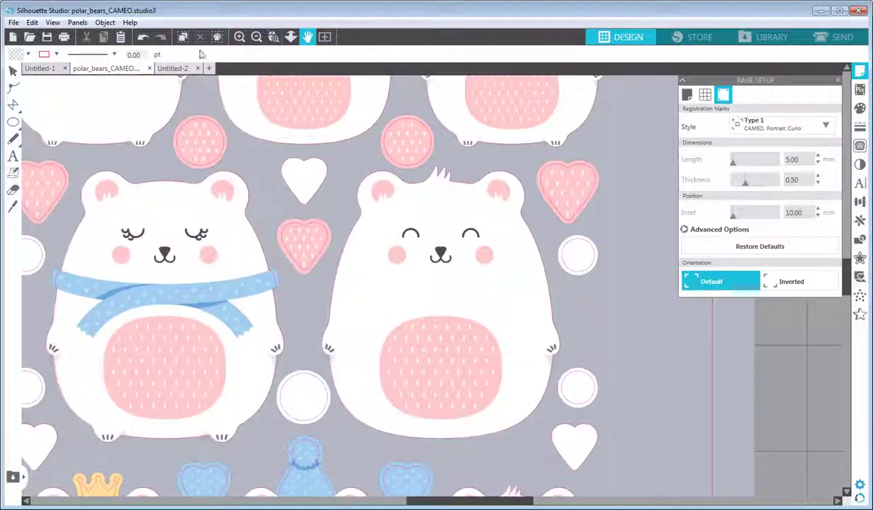
pyautogui.click(14, 69)
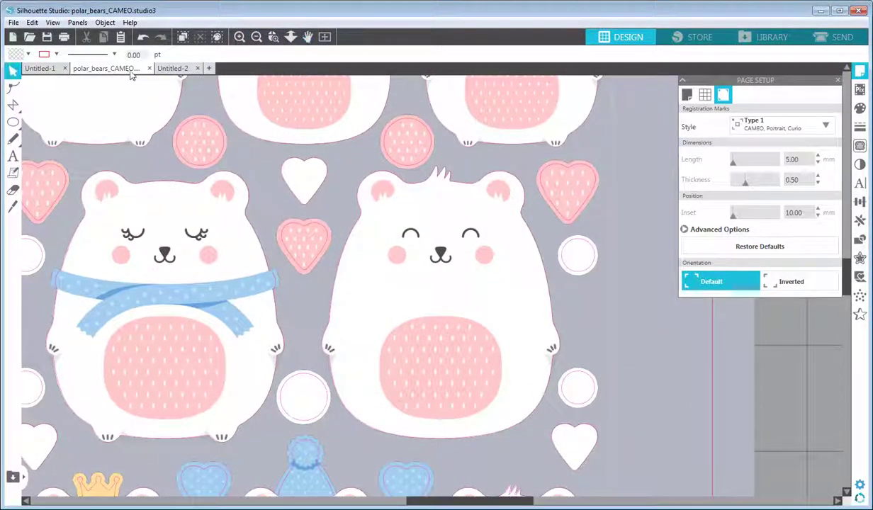
# Return to the Untitled-2 document and inspect the redrawn bear up close
pyautogui.click(170, 68)
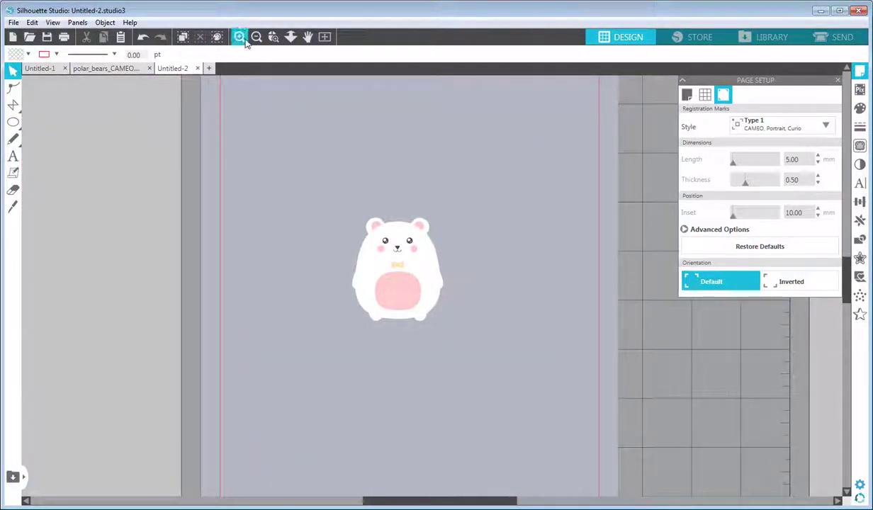
pyautogui.click(239, 37)
pyautogui.click(308, 37)
pyautogui.moveTo(380, 134); pyautogui.dragTo(410, 155)
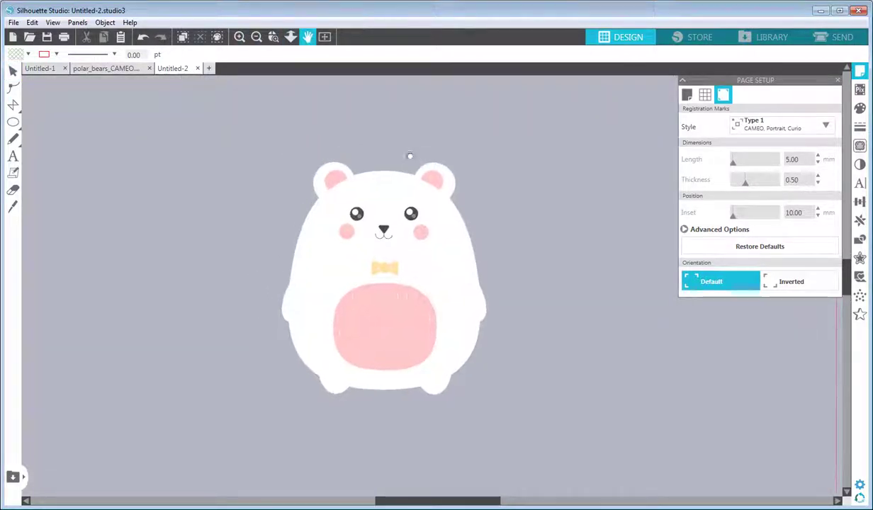
pyautogui.click(13, 71)
pyautogui.click(423, 226)
pyautogui.click(546, 261)
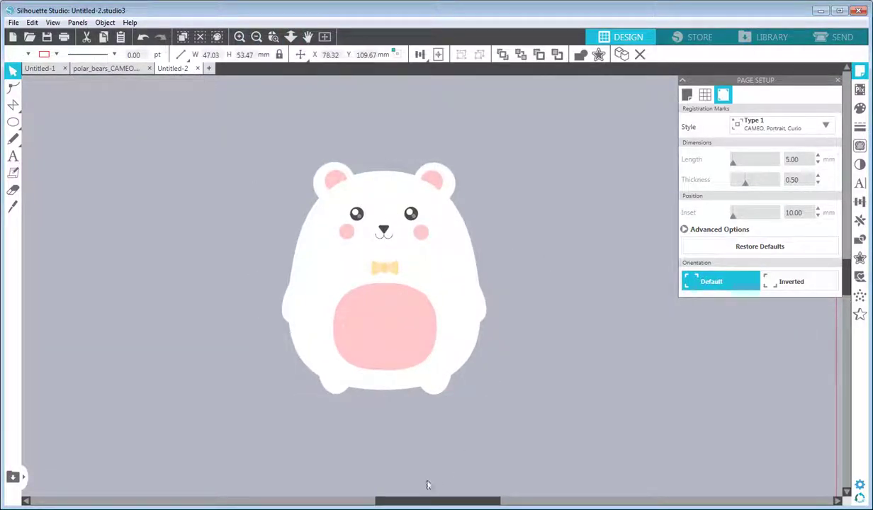